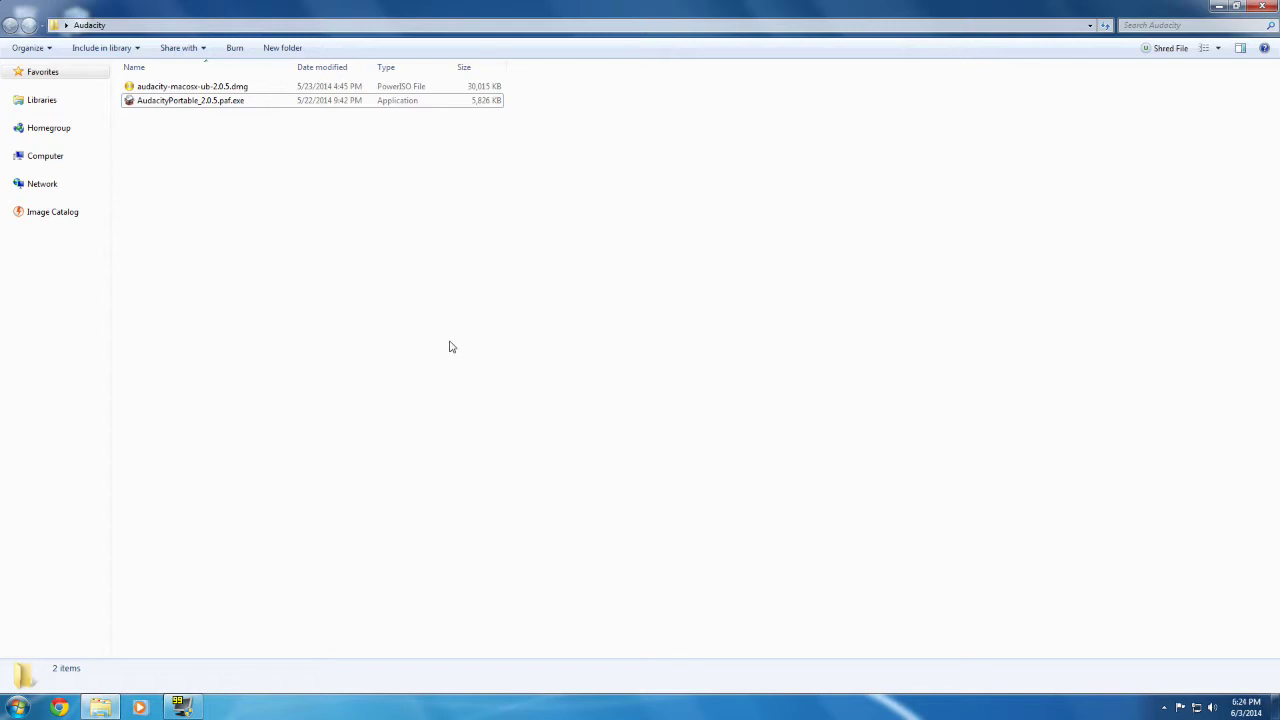
# Step: Browse the installer and disk image files in the Audacity folder, leaving nothing selected
pyautogui.click(197, 101)
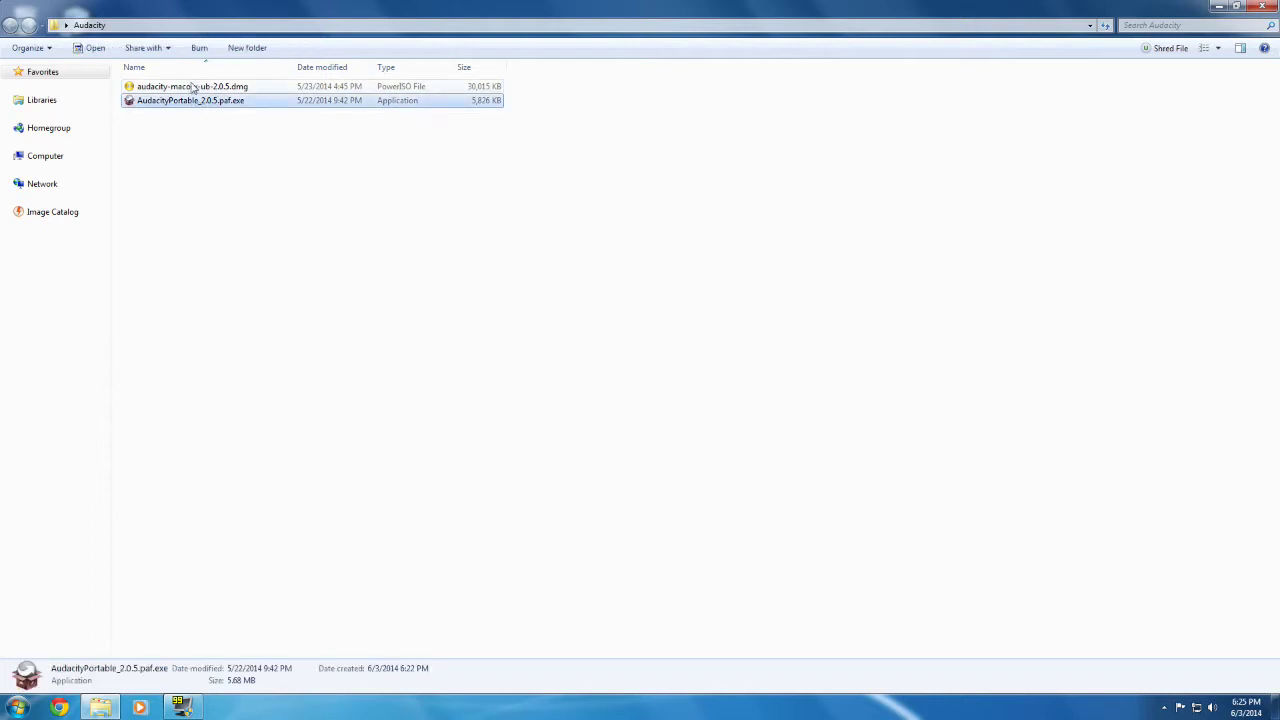
pyautogui.click(195, 88)
pyautogui.click(218, 101)
pyautogui.click(683, 144)
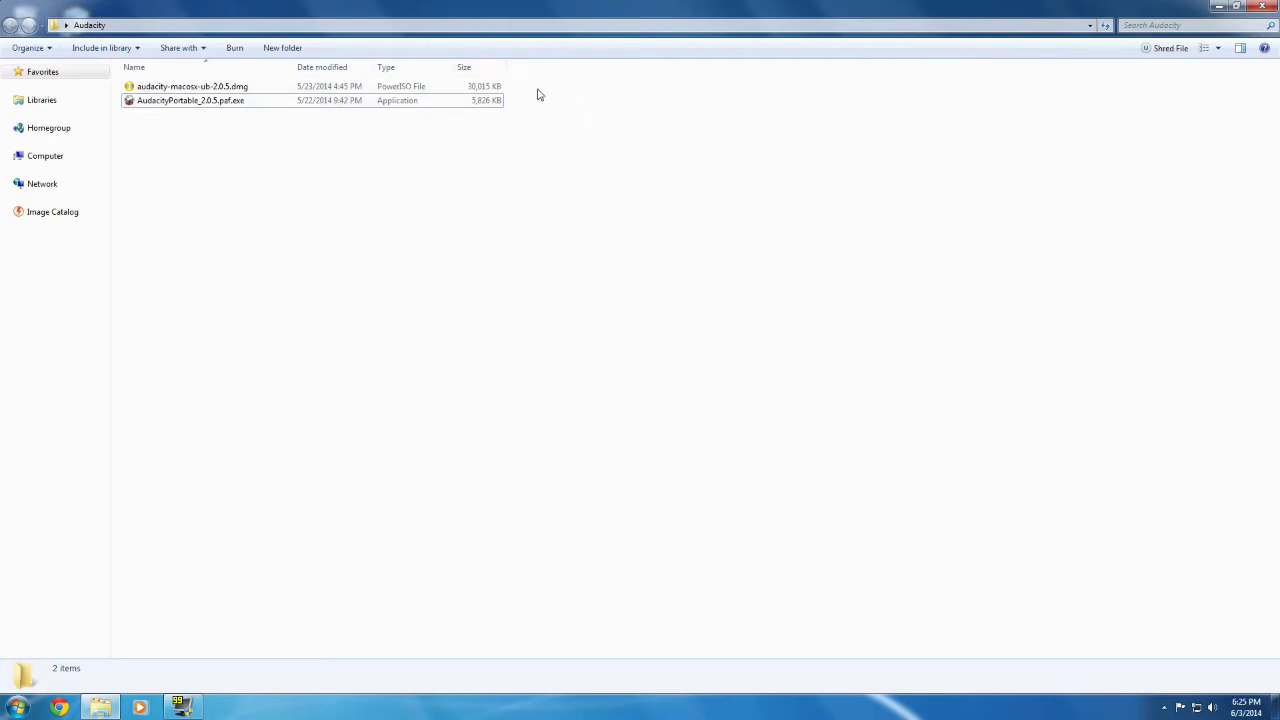
pyautogui.click(470, 87)
pyautogui.click(270, 158)
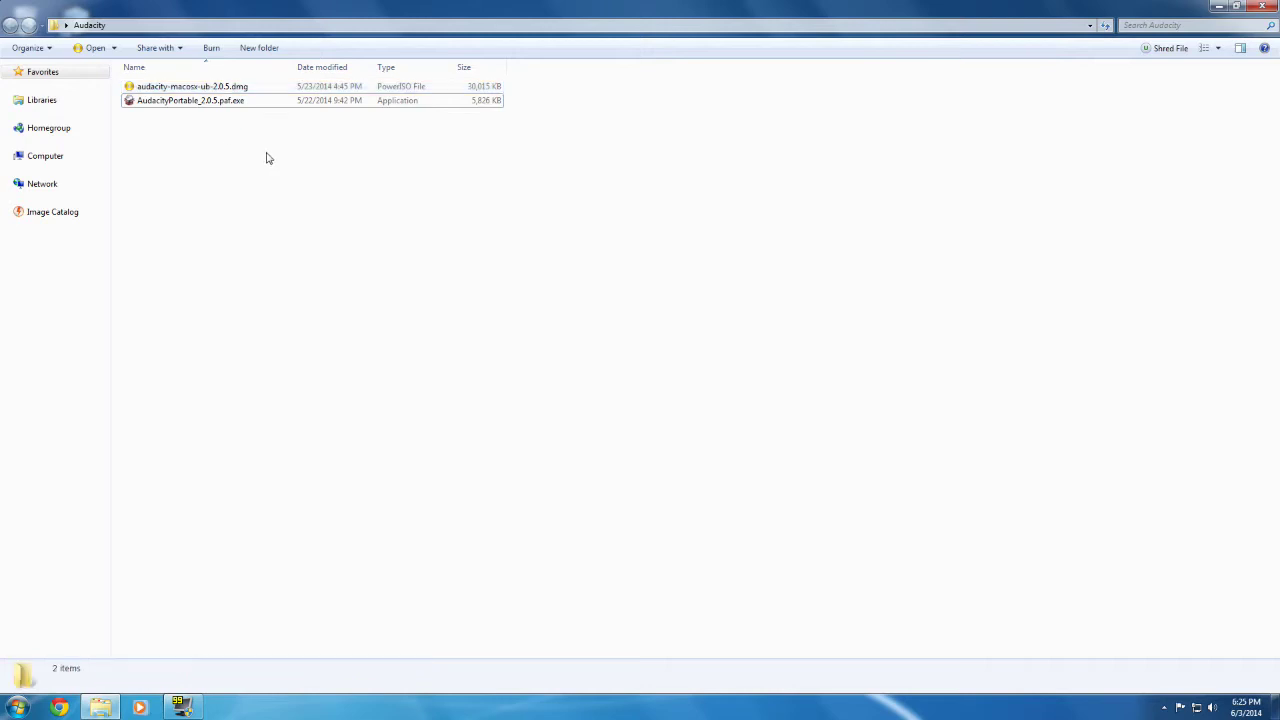
# Step: Launch the AudacityPortable_2.0.5.paf.exe installer in English and keep the default destination
pyautogui.moveTo(184, 106)
pyautogui.doubleClick(184, 104)
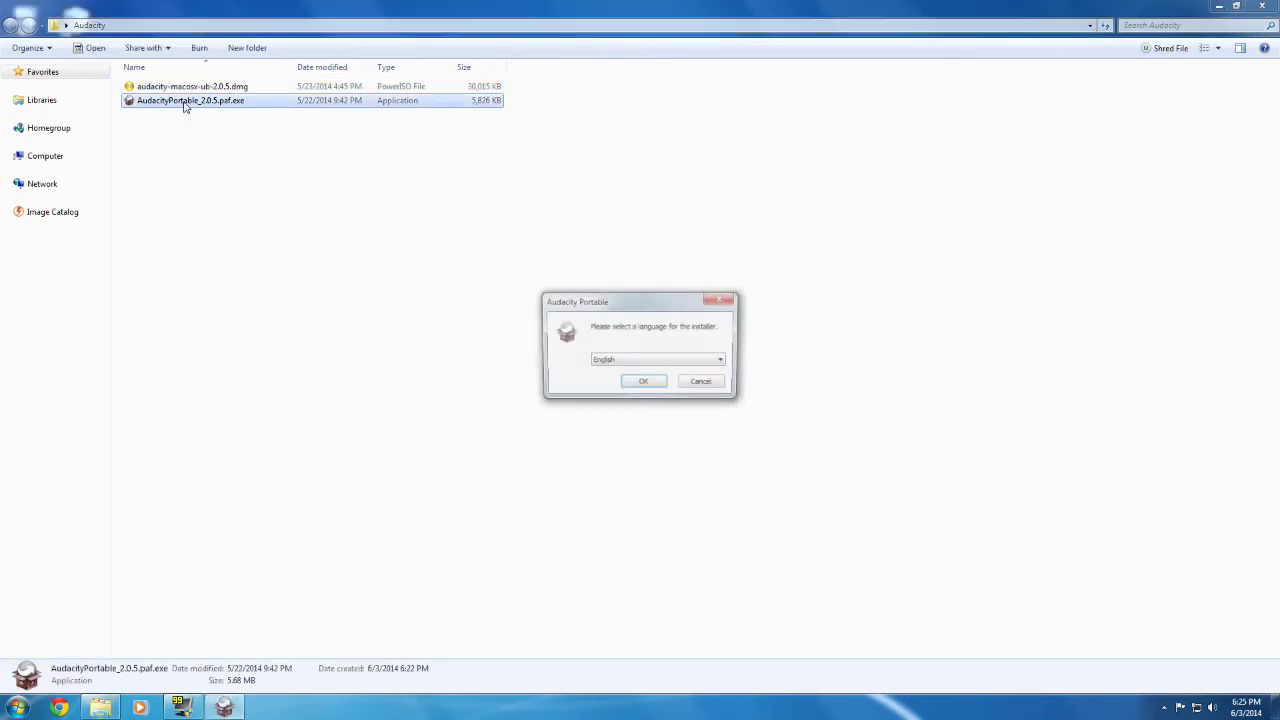
pyautogui.click(650, 387)
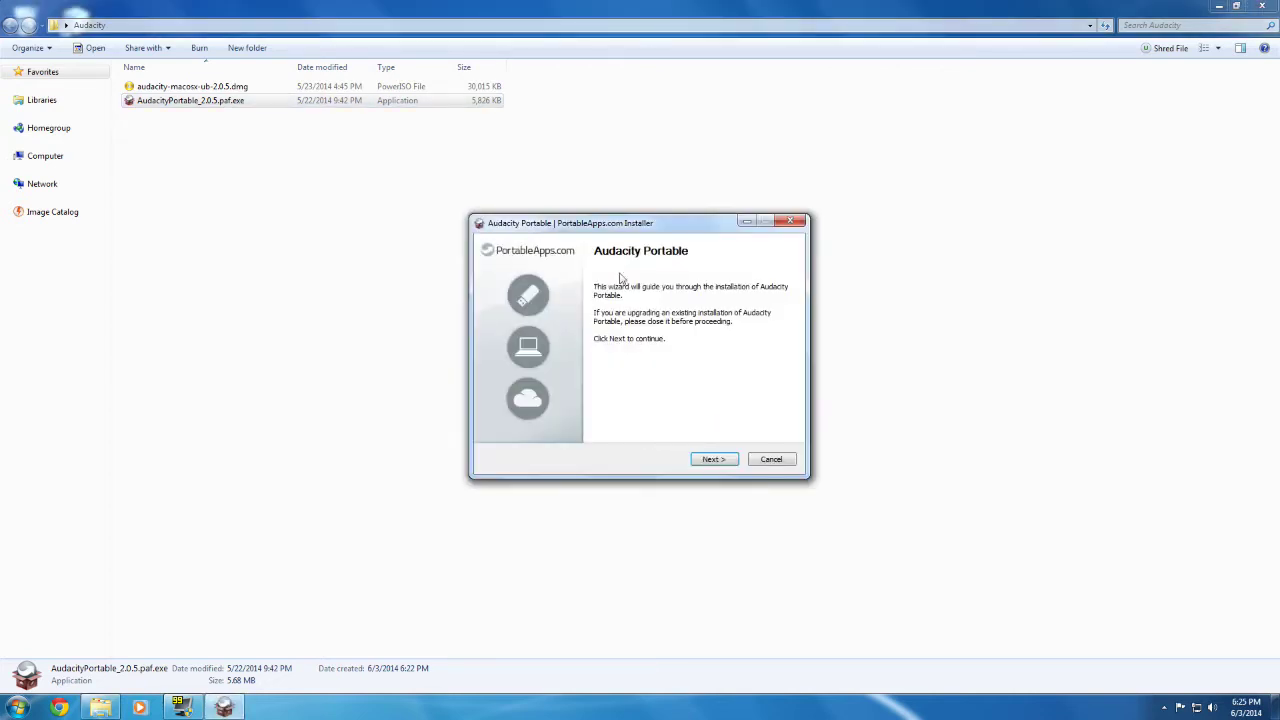
pyautogui.click(725, 463)
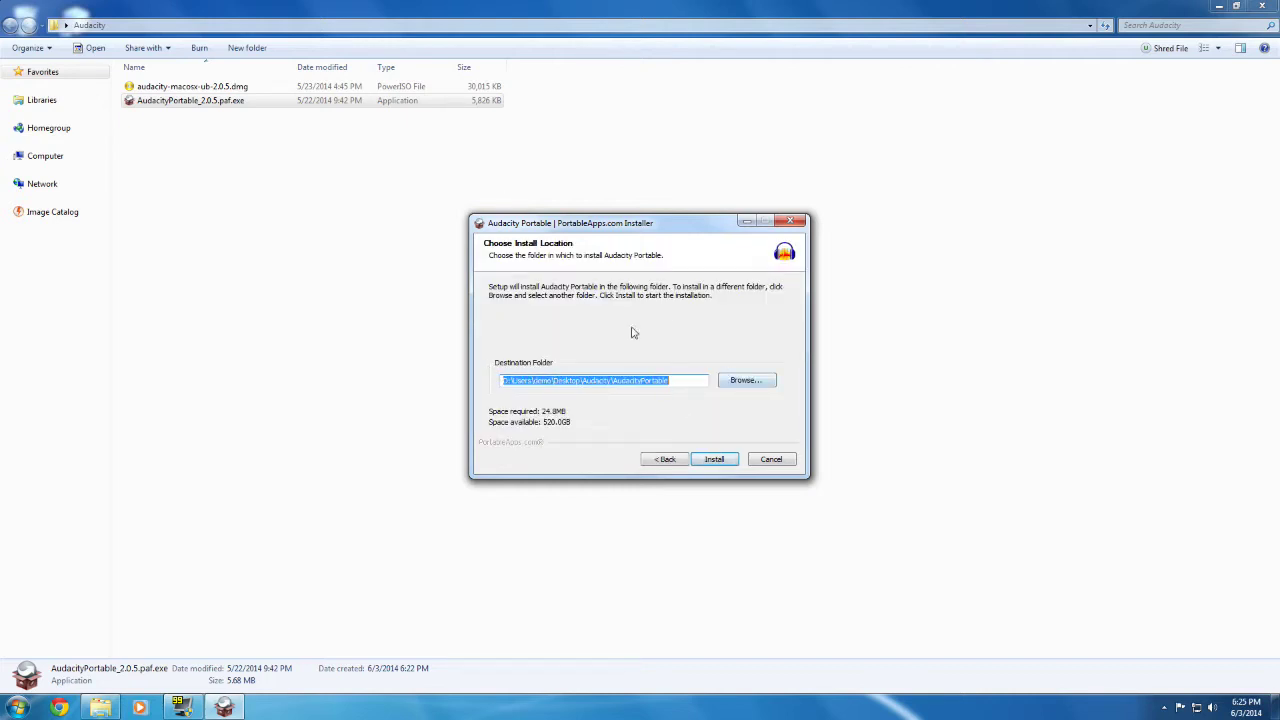
pyautogui.click(680, 381)
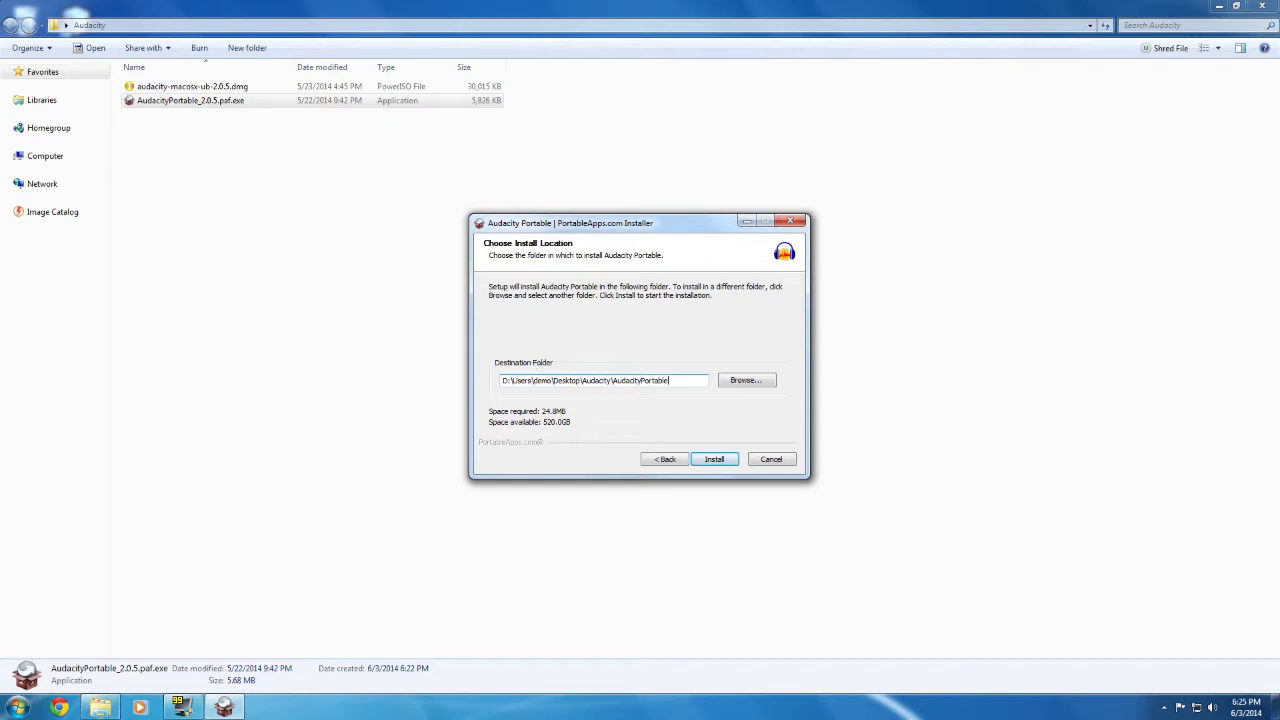
# Step: Install Audacity Portable without running it afterwards, then select the new AudacityPortable folder
pyautogui.click(268, 168)
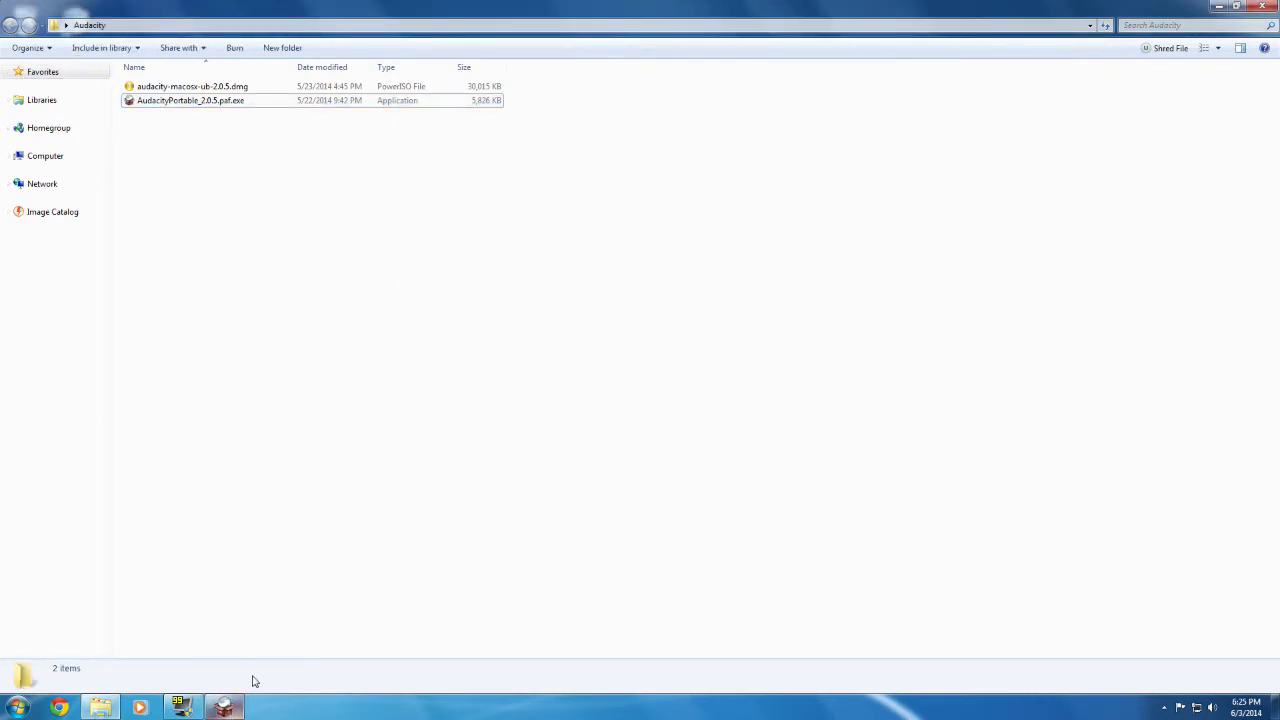
pyautogui.click(226, 706)
pyautogui.click(212, 106)
pyautogui.click(226, 706)
pyautogui.click(714, 459)
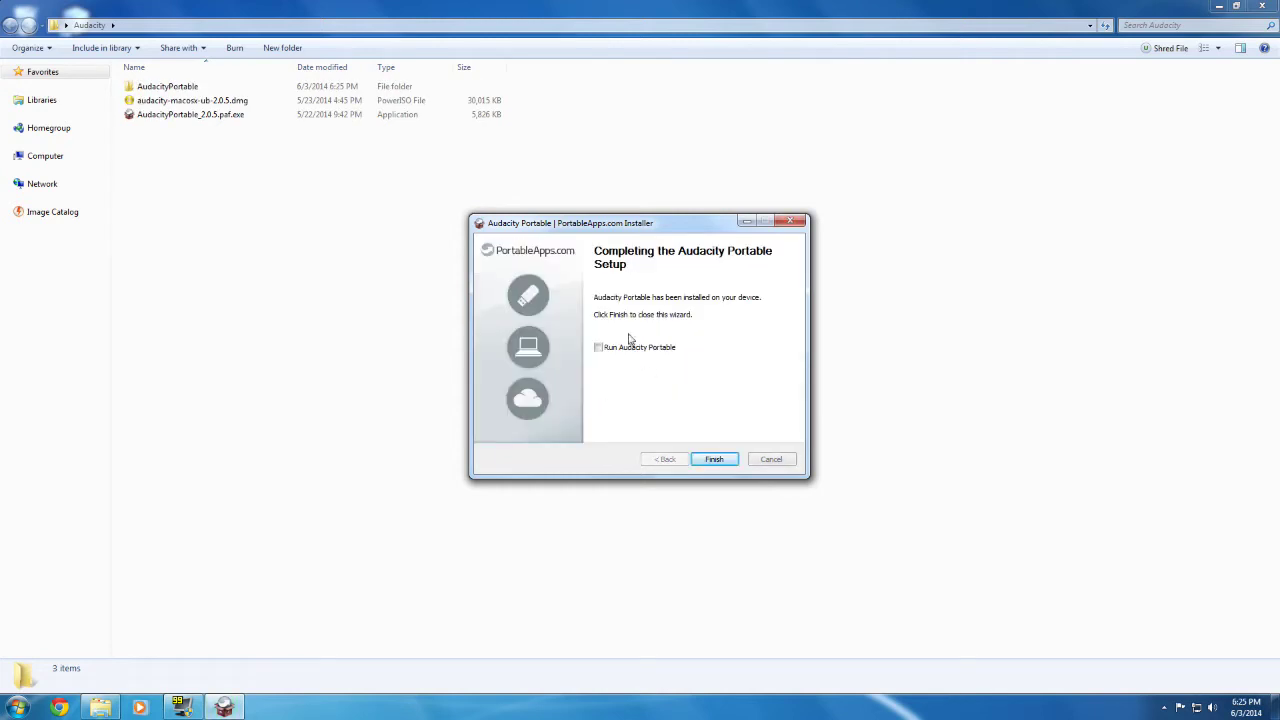
pyautogui.click(637, 348)
pyautogui.click(663, 347)
pyautogui.click(716, 459)
pyautogui.click(172, 88)
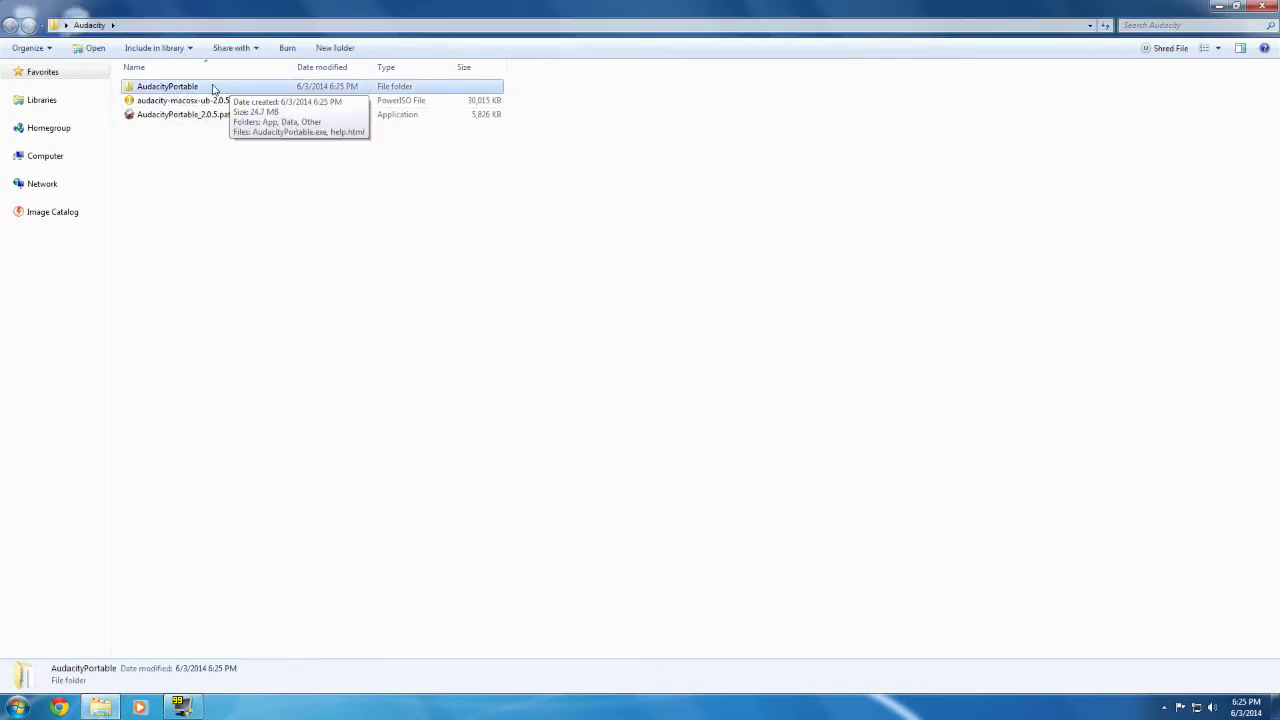
# Step: Open the AudacityPortable folder and launch AudacityPortable.exe from it
pyautogui.doubleClick(200, 88)
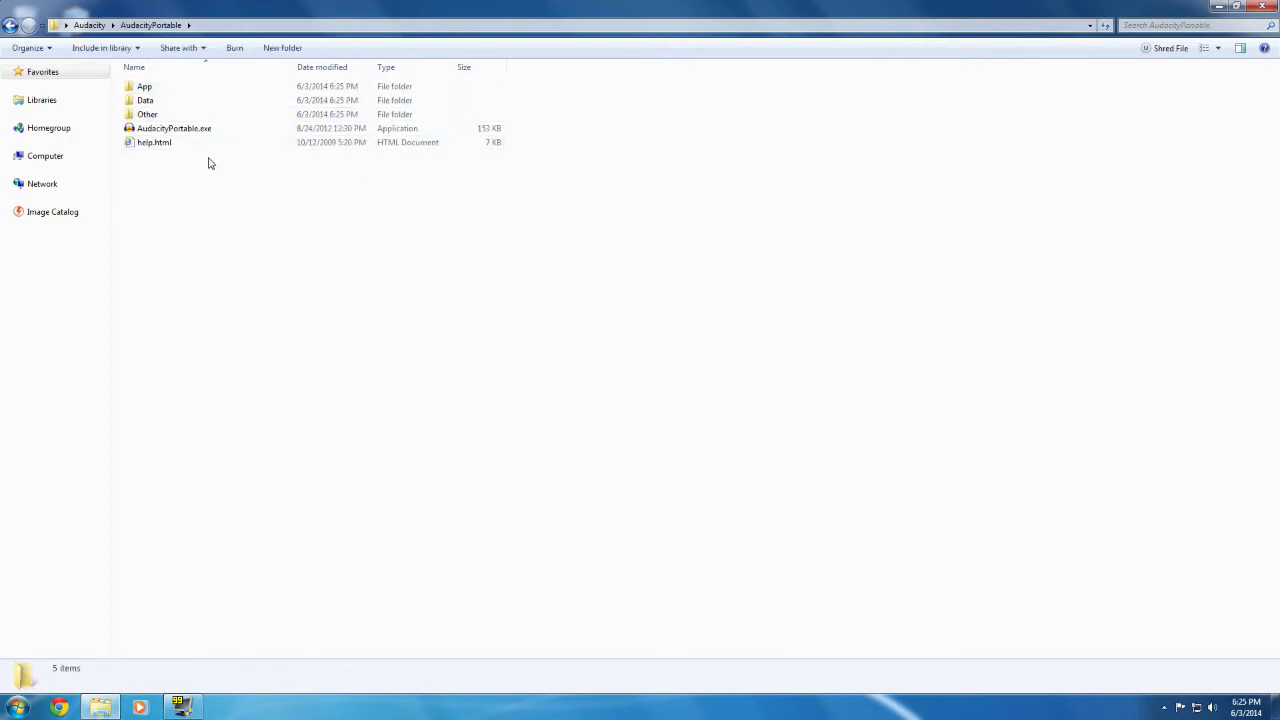
pyautogui.moveTo(212, 192); pyautogui.dragTo(206, 77)
pyautogui.click(200, 131)
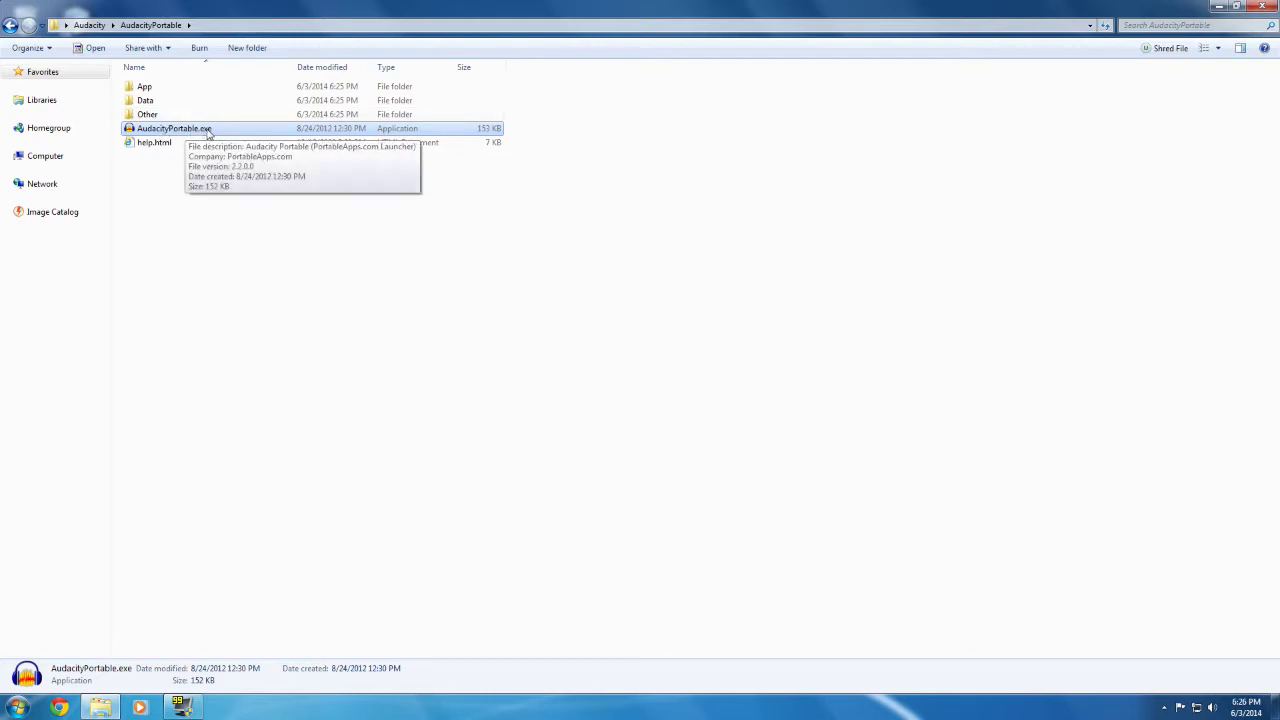
pyautogui.doubleClick(211, 131)
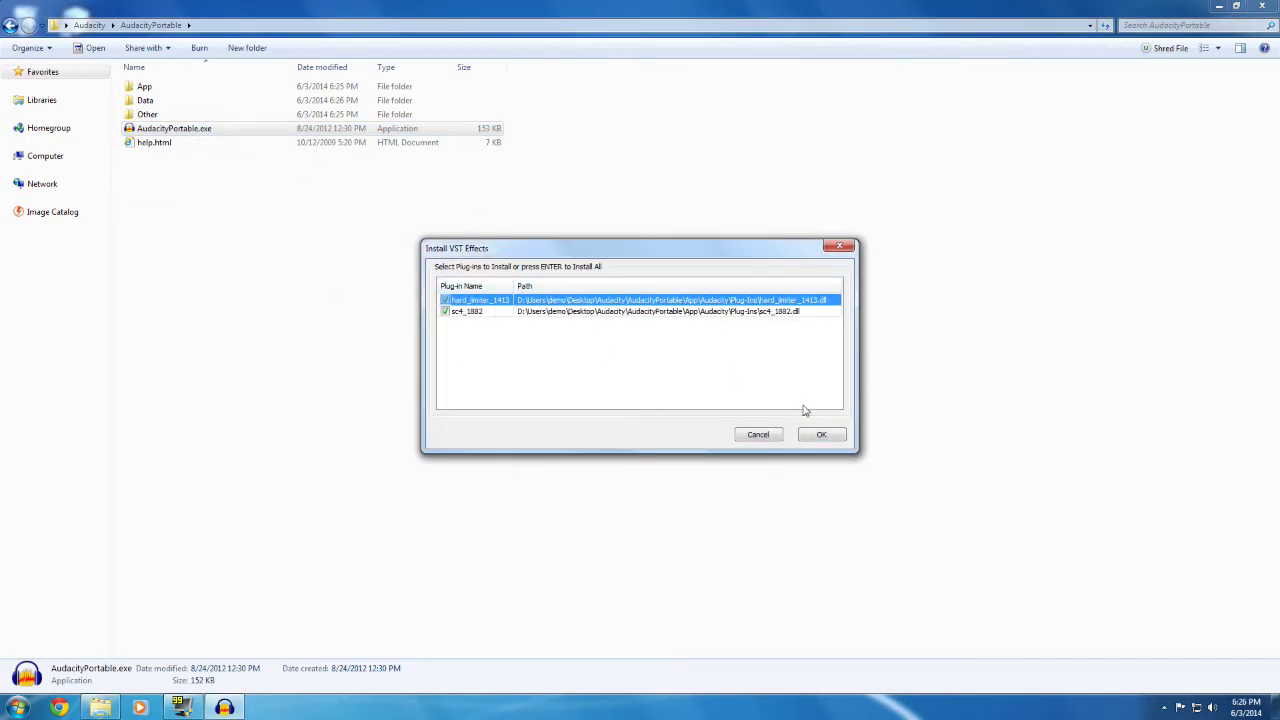
# Step: Accept the two VST effects, close the welcome window, and centre the Audacity window
pyautogui.click(834, 440)
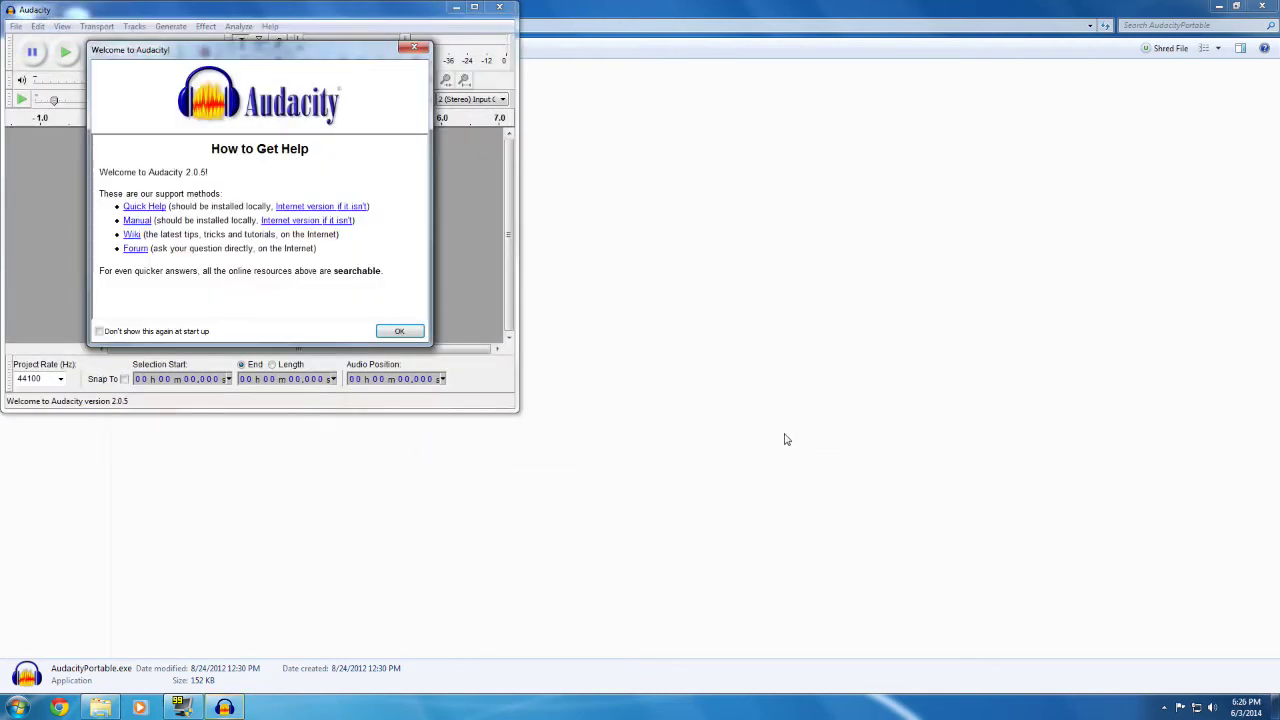
pyautogui.click(400, 331)
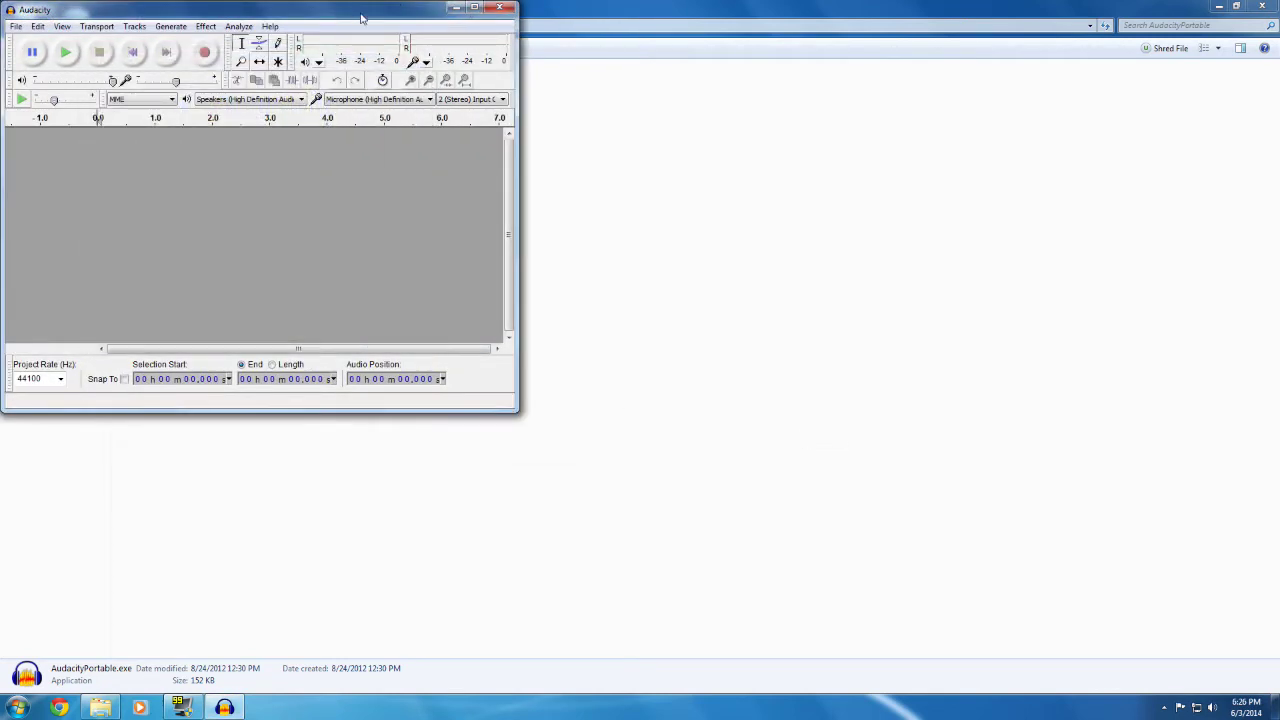
pyautogui.moveTo(341, 10); pyautogui.dragTo(701, 83)
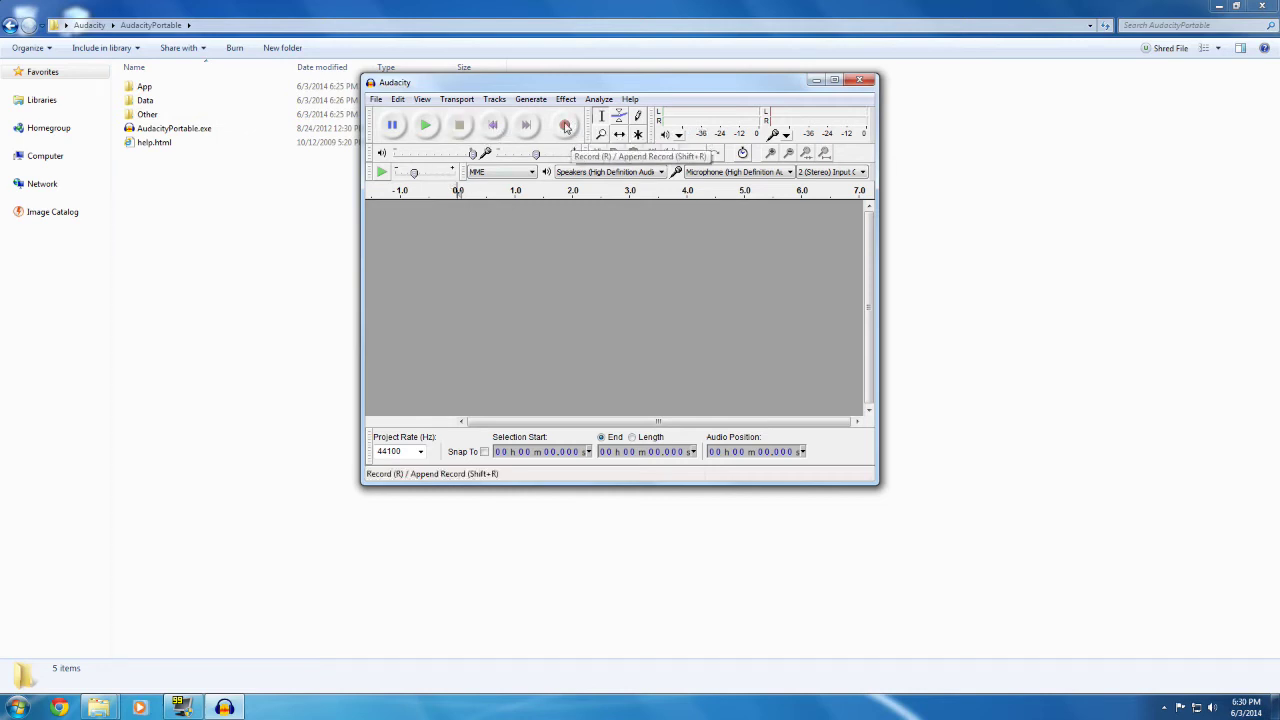
# Step: Start recording audio into a new stereo track
pyautogui.click(566, 127)
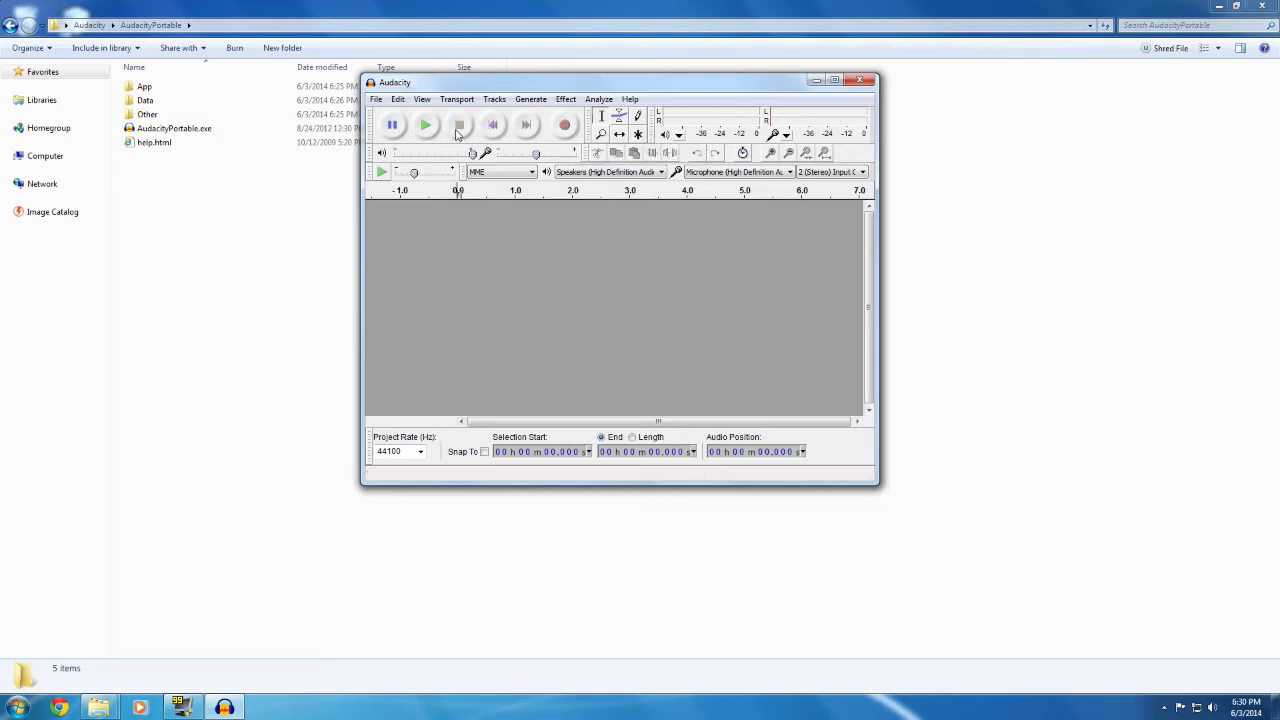
pyautogui.click(566, 126)
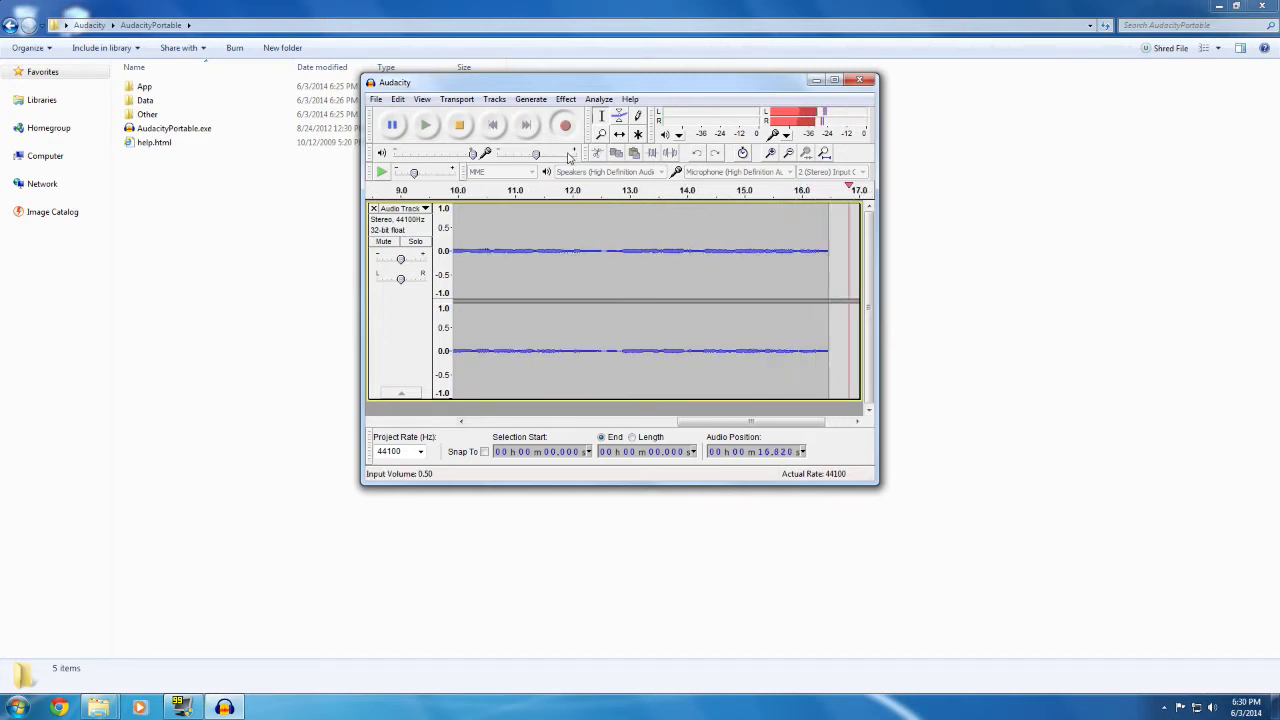
# Step: Stop the recording and play the take back
pyautogui.press('space')
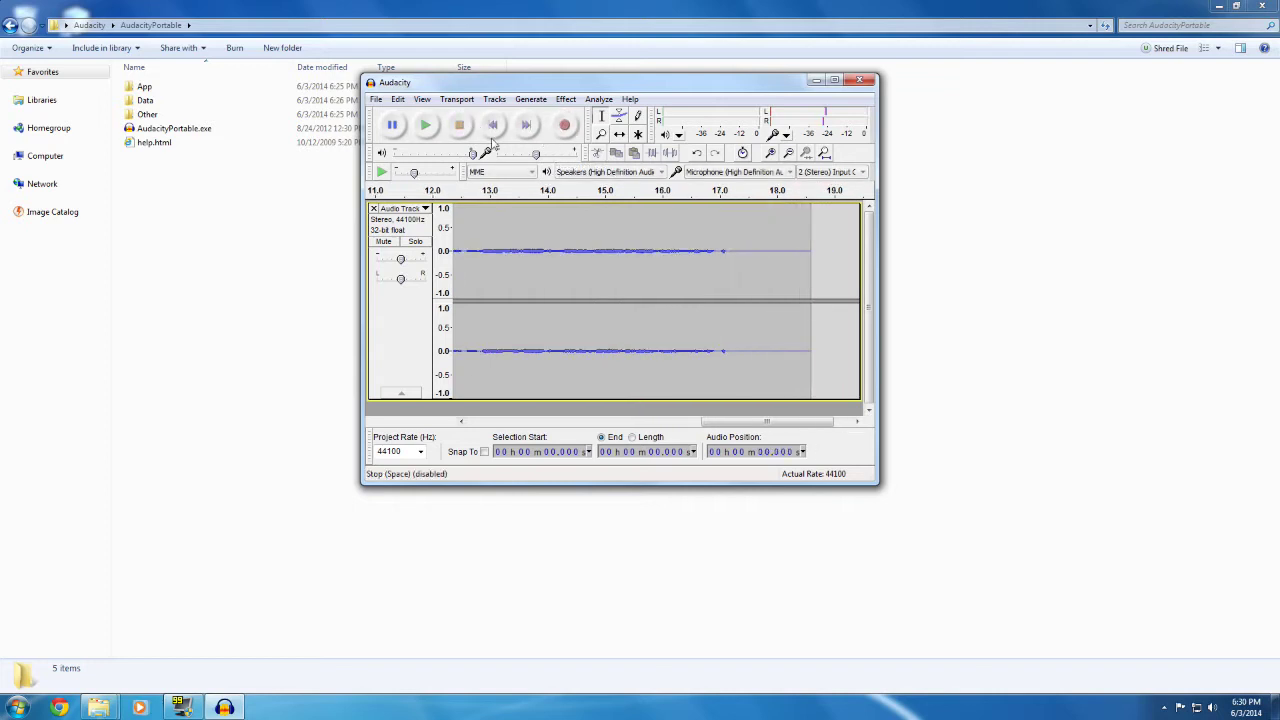
pyautogui.click(436, 137)
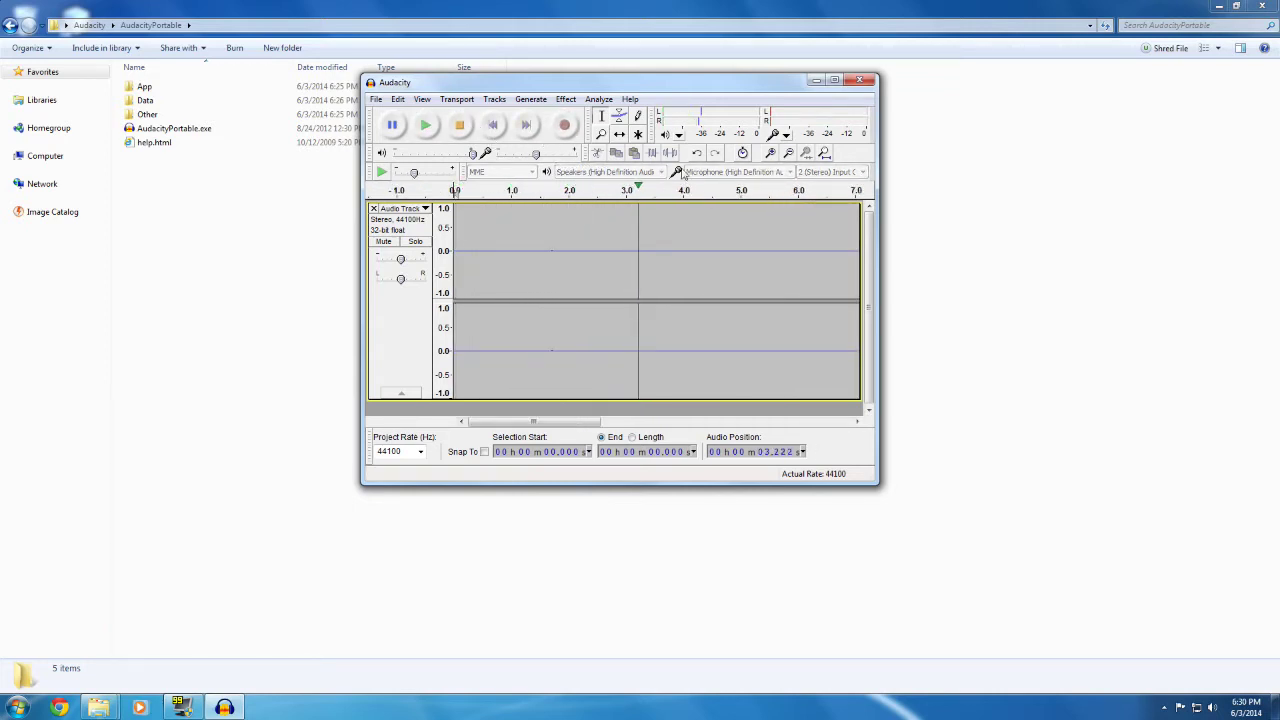
pyautogui.moveTo(575, 421); pyautogui.dragTo(672, 410)
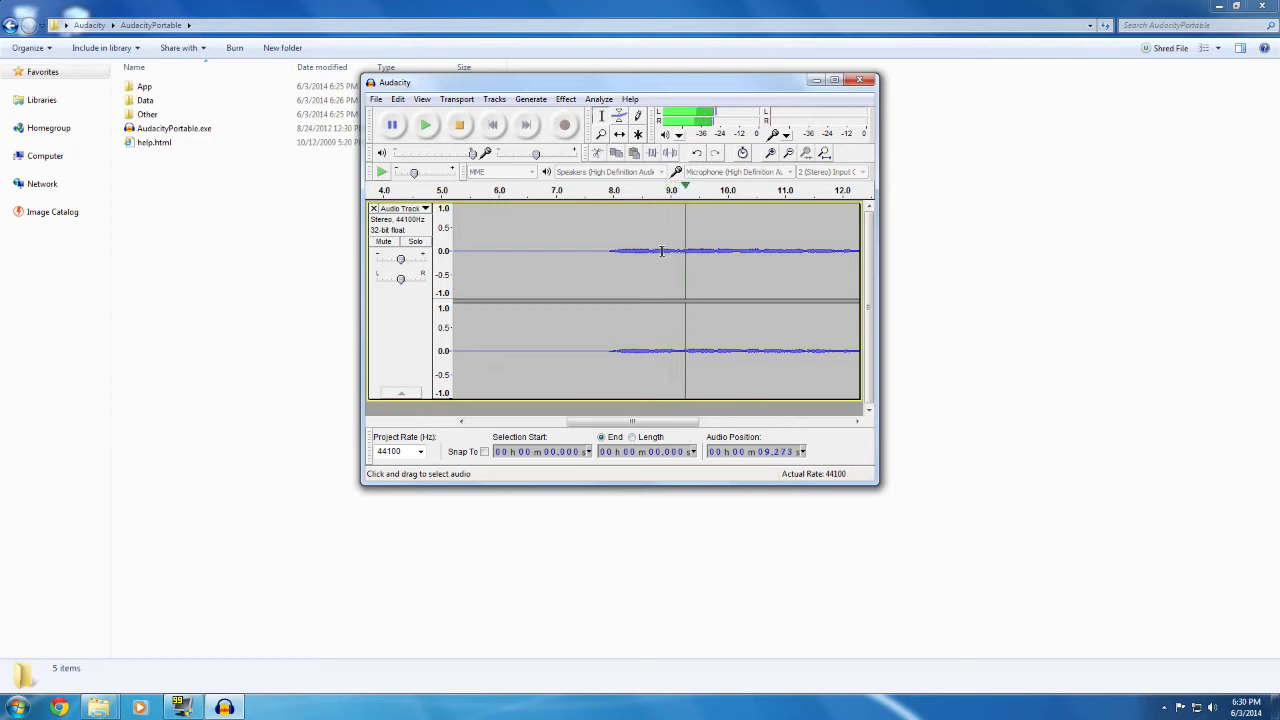
pyautogui.click(462, 128)
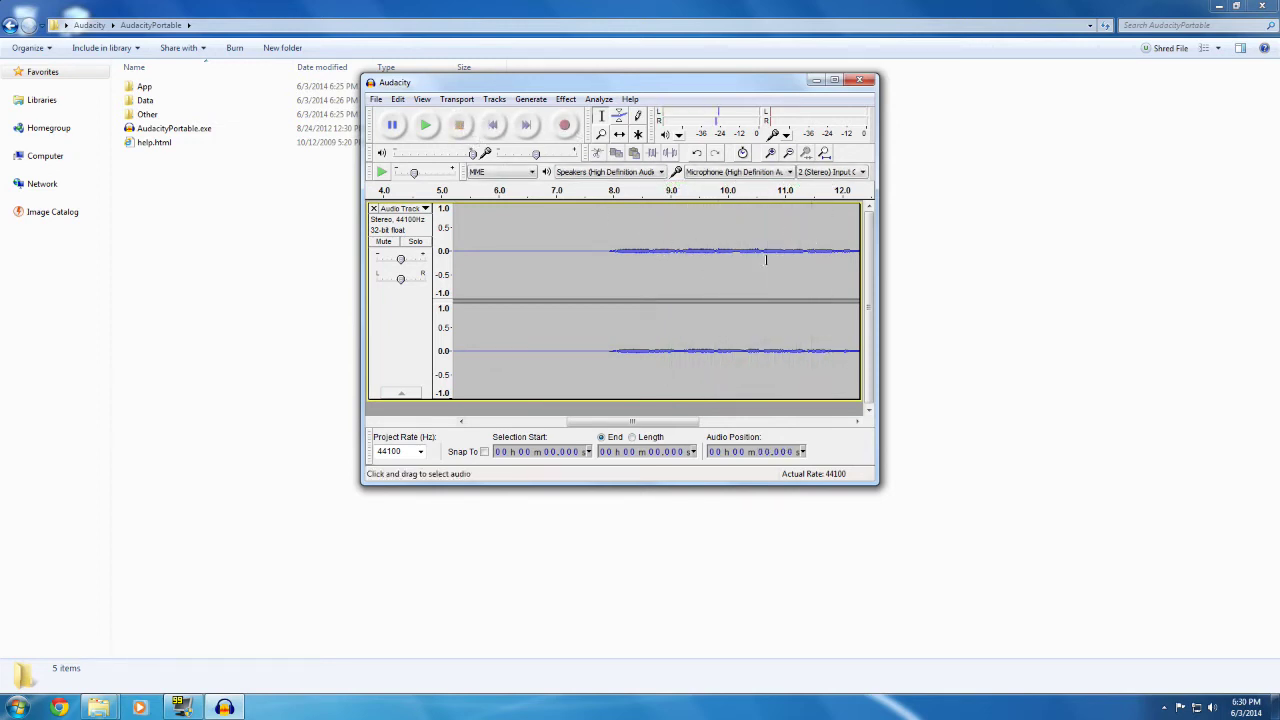
# Step: Place the edit point near where sound begins, around 8.4–9.2 s
pyautogui.click(822, 250)
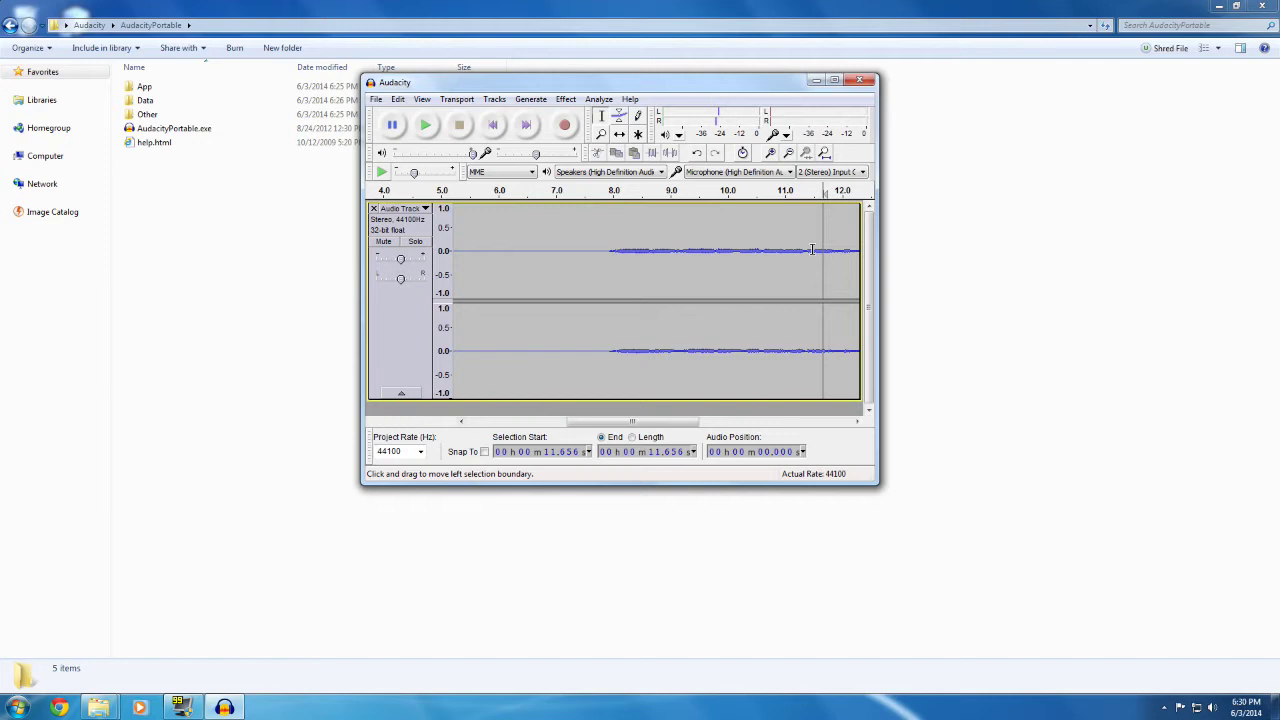
pyautogui.click(634, 252)
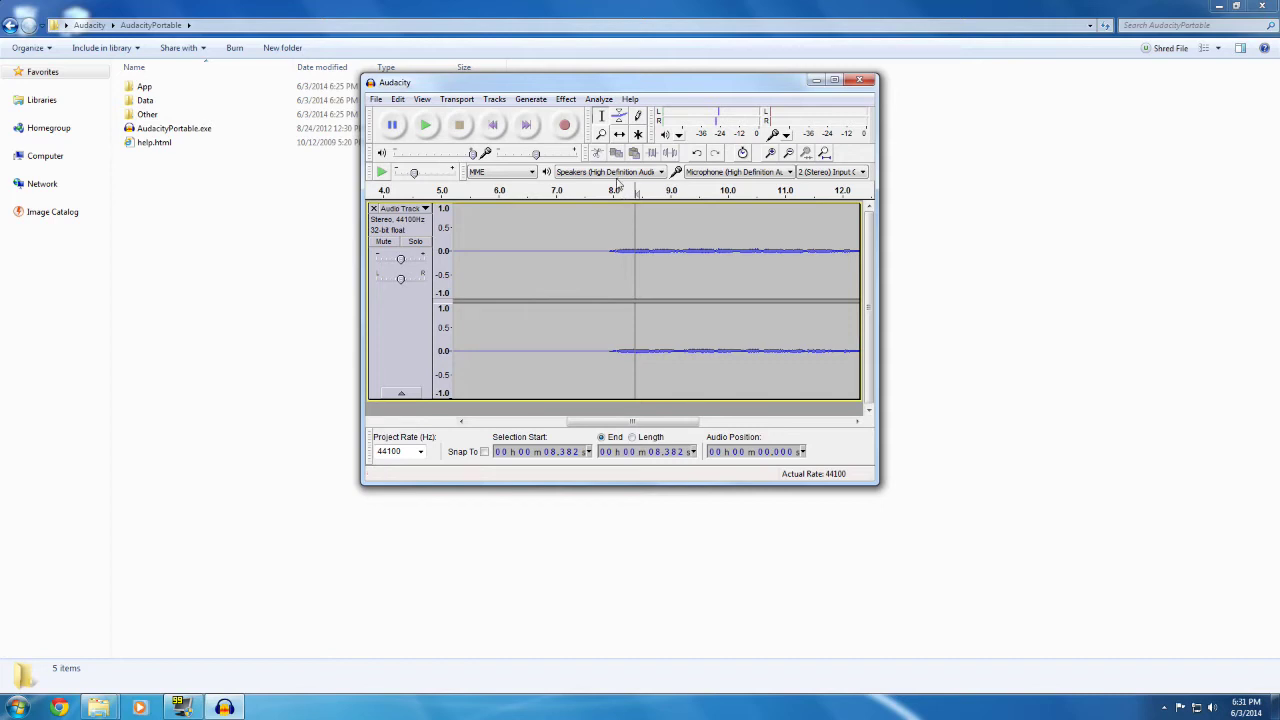
pyautogui.click(684, 210)
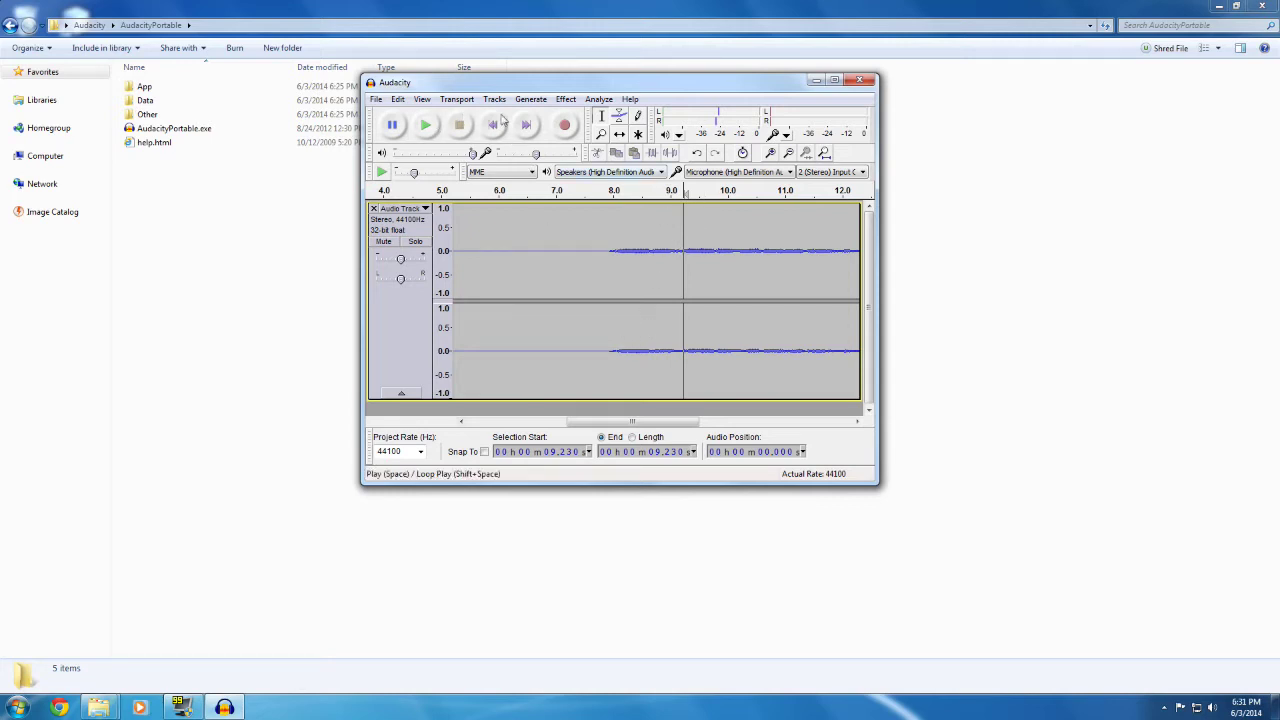
# Step: Open a fresh empty project and close the recorded one without saving
pyautogui.click(375, 99)
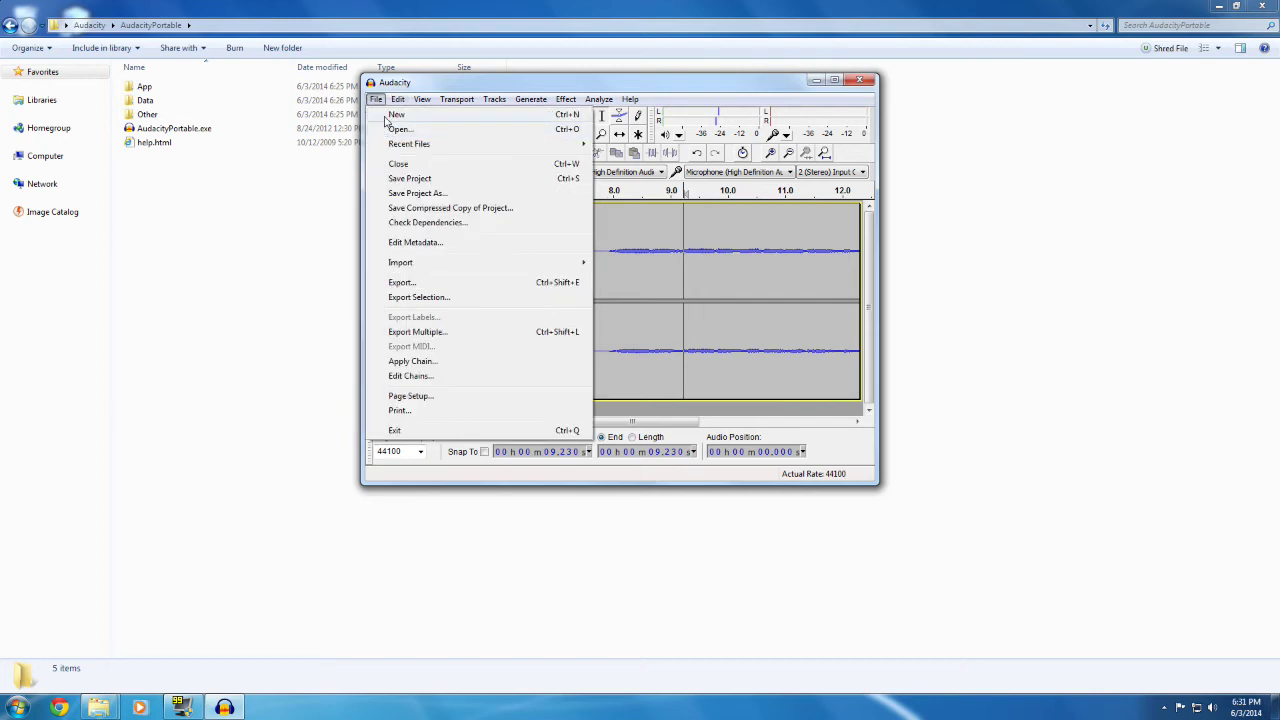
pyautogui.click(380, 115)
pyautogui.click(858, 80)
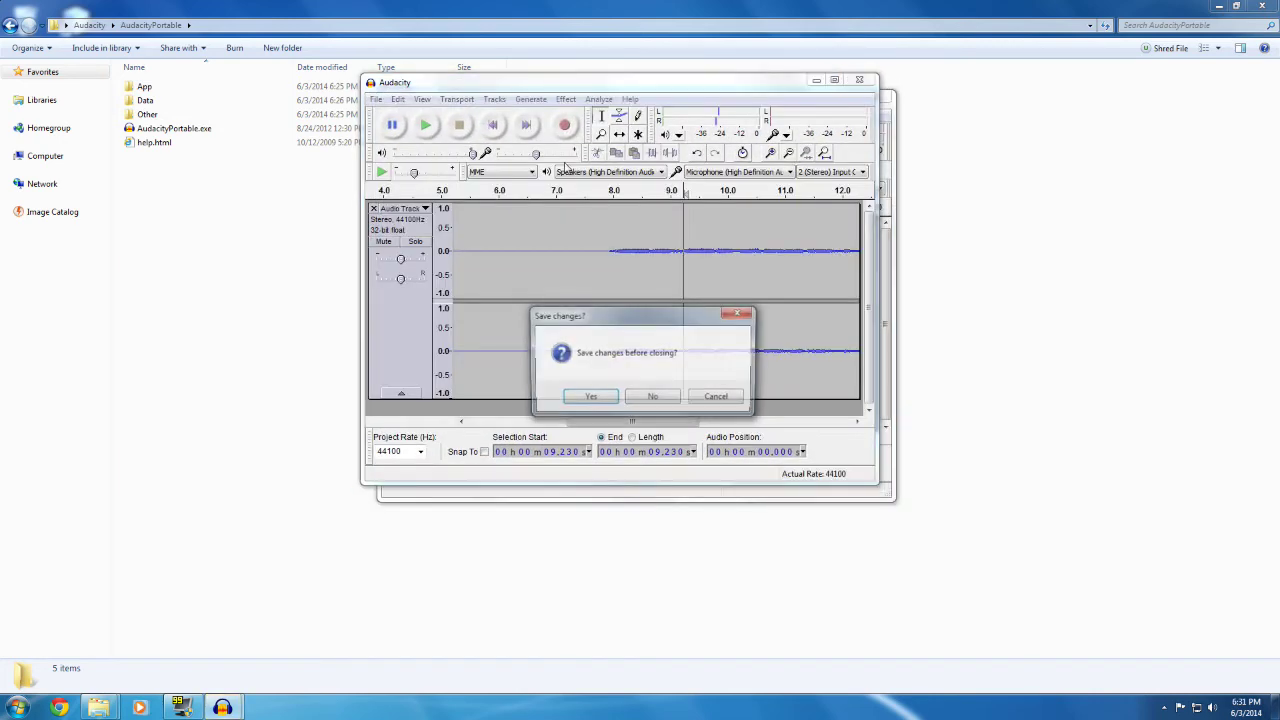
pyautogui.click(632, 396)
pyautogui.moveTo(665, 100); pyautogui.dragTo(627, 100)
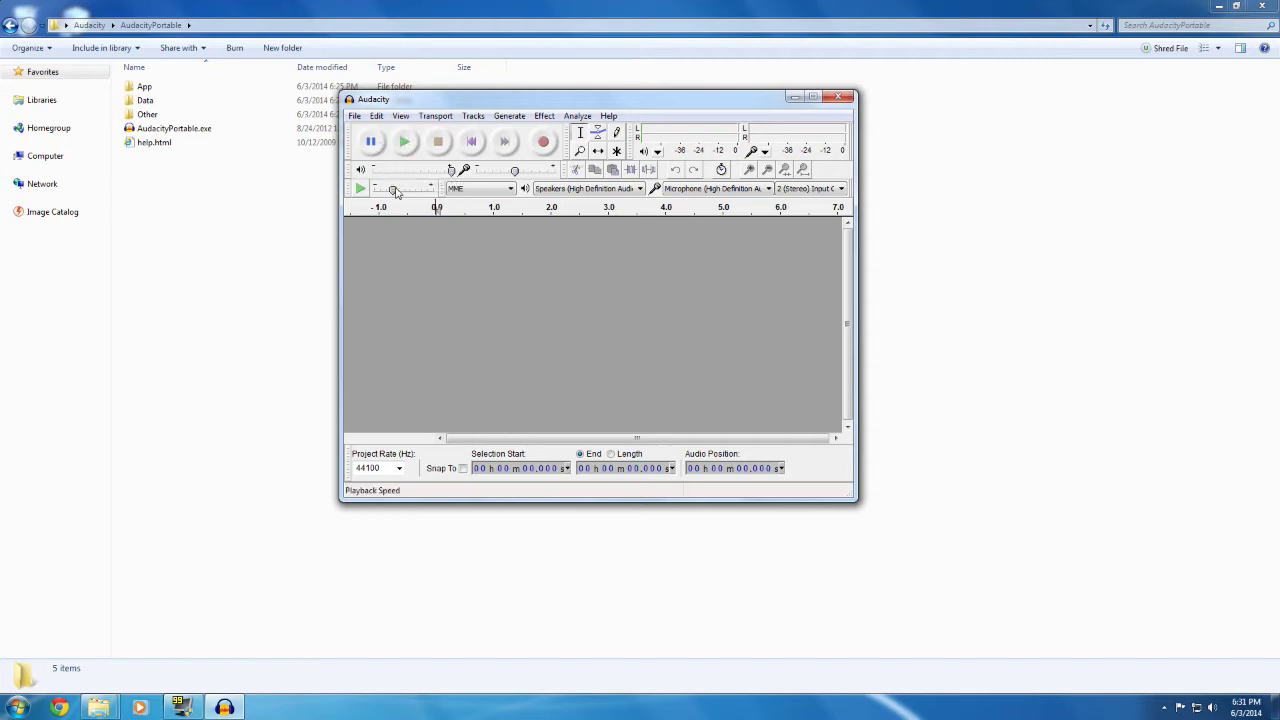
pyautogui.click(549, 143)
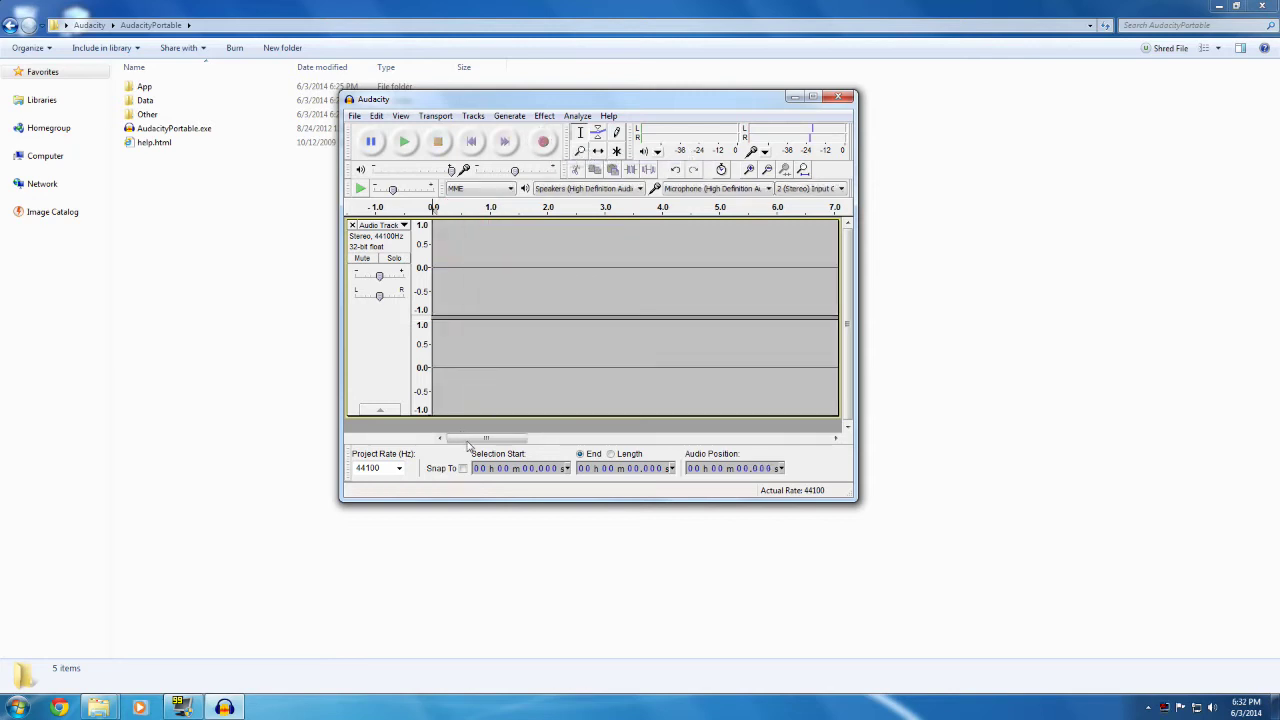
pyautogui.moveTo(481, 447); pyautogui.dragTo(806, 433)
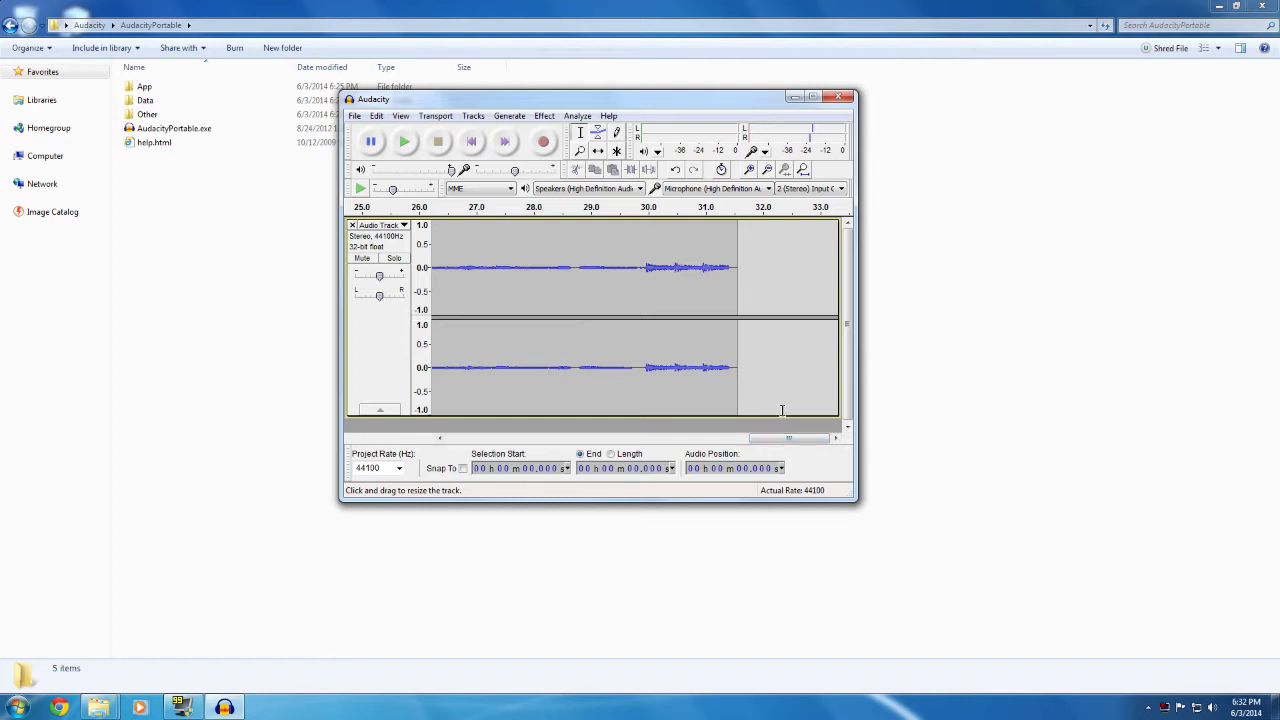
pyautogui.moveTo(790, 438); pyautogui.dragTo(566, 438)
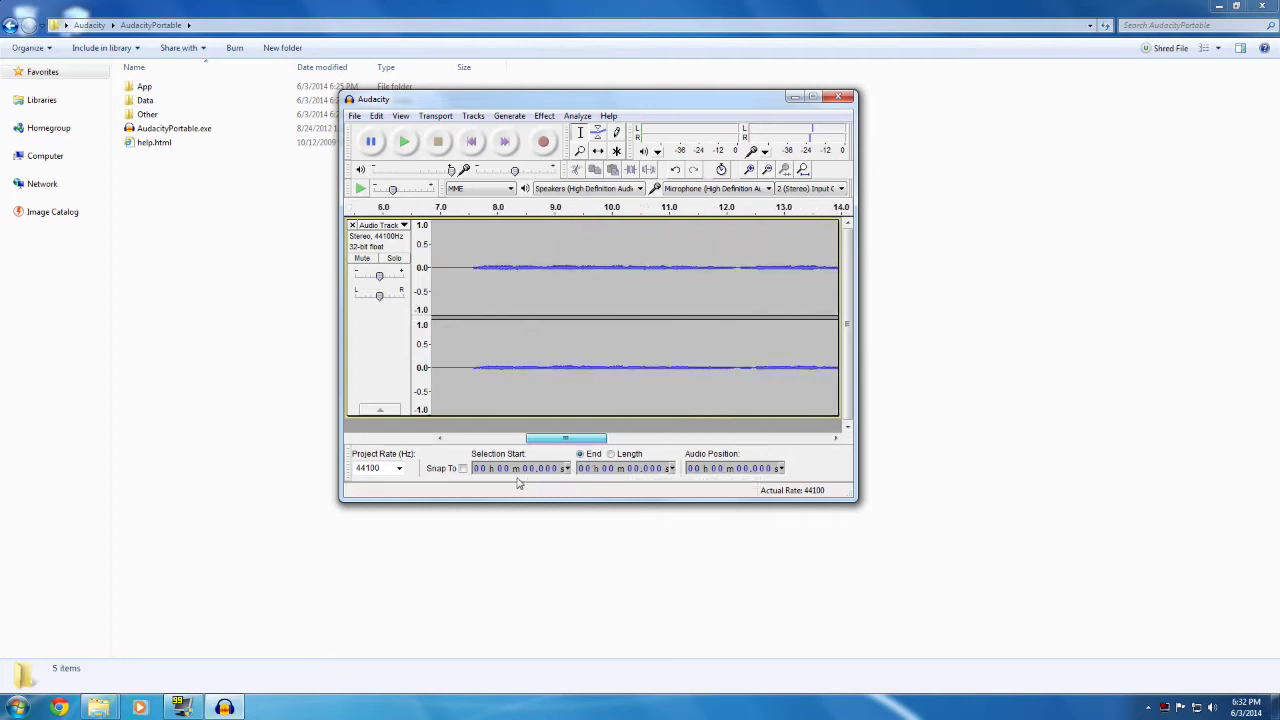
pyautogui.moveTo(518, 483); pyautogui.dragTo(810, 474)
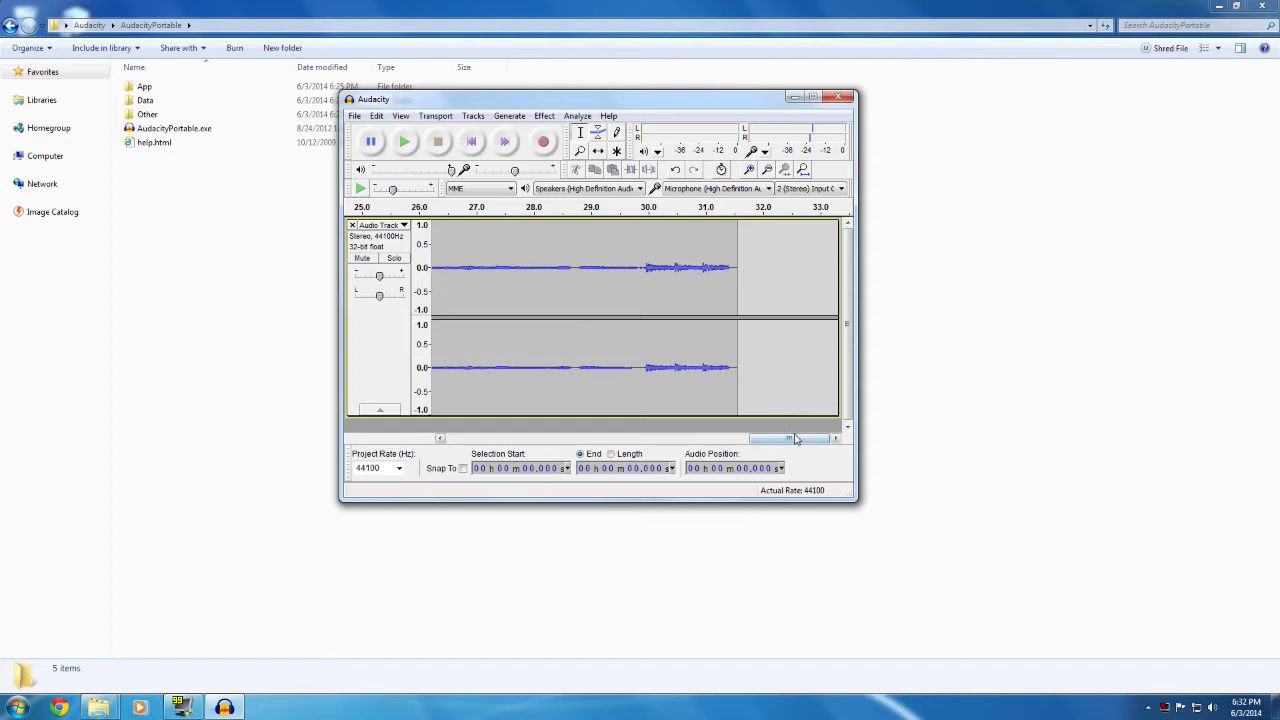
pyautogui.moveTo(796, 440); pyautogui.dragTo(484, 438)
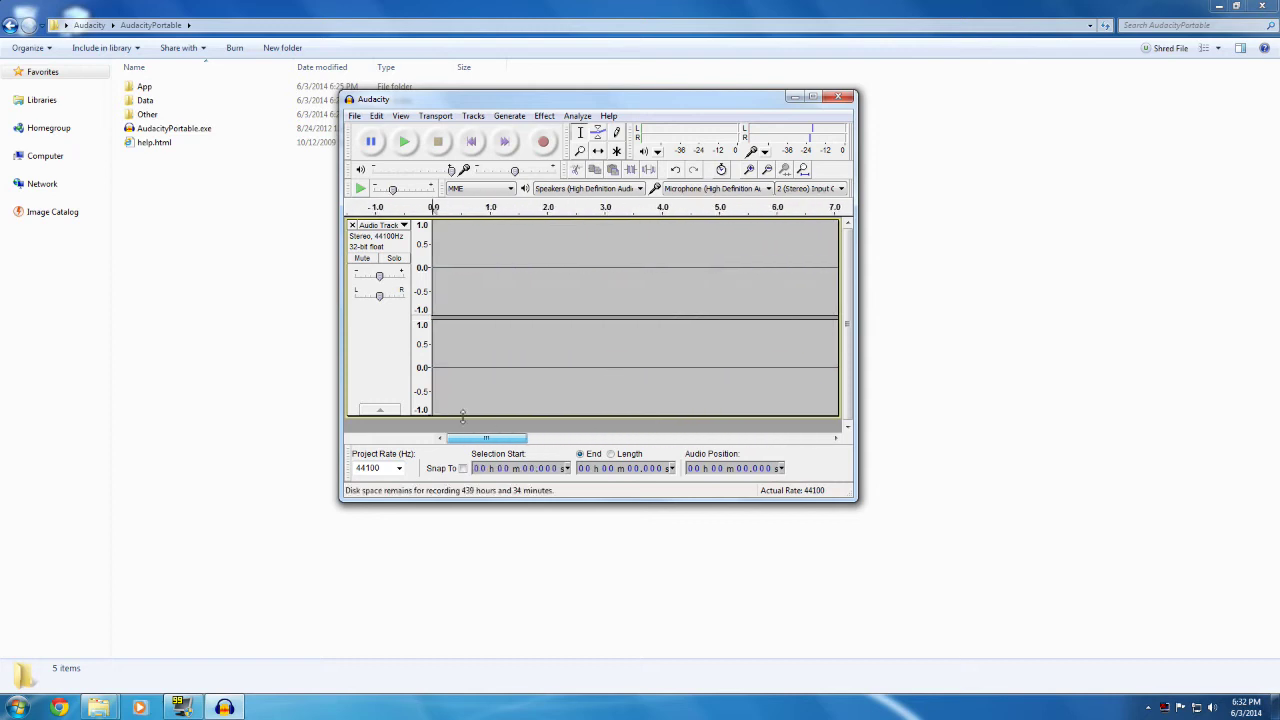
# Step: Save the project as 'test' in the Desktop\Audacity folder
pyautogui.click(354, 115)
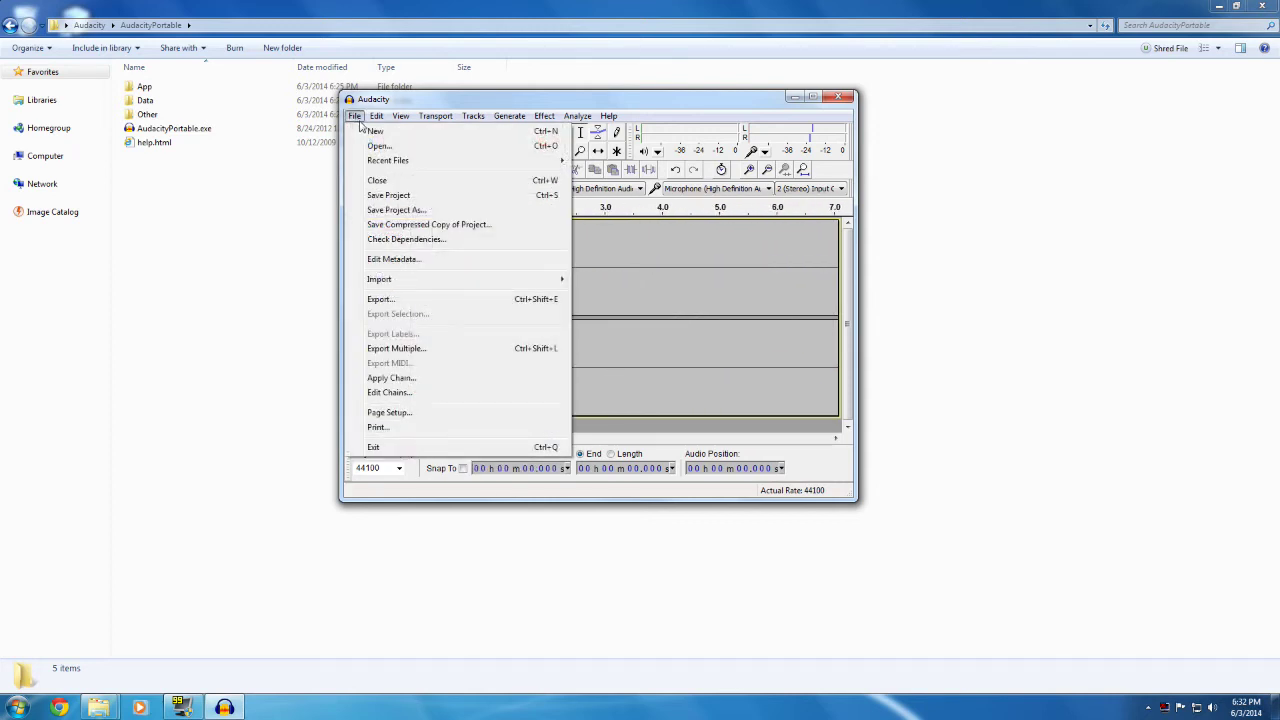
pyautogui.click(444, 211)
pyautogui.click(726, 350)
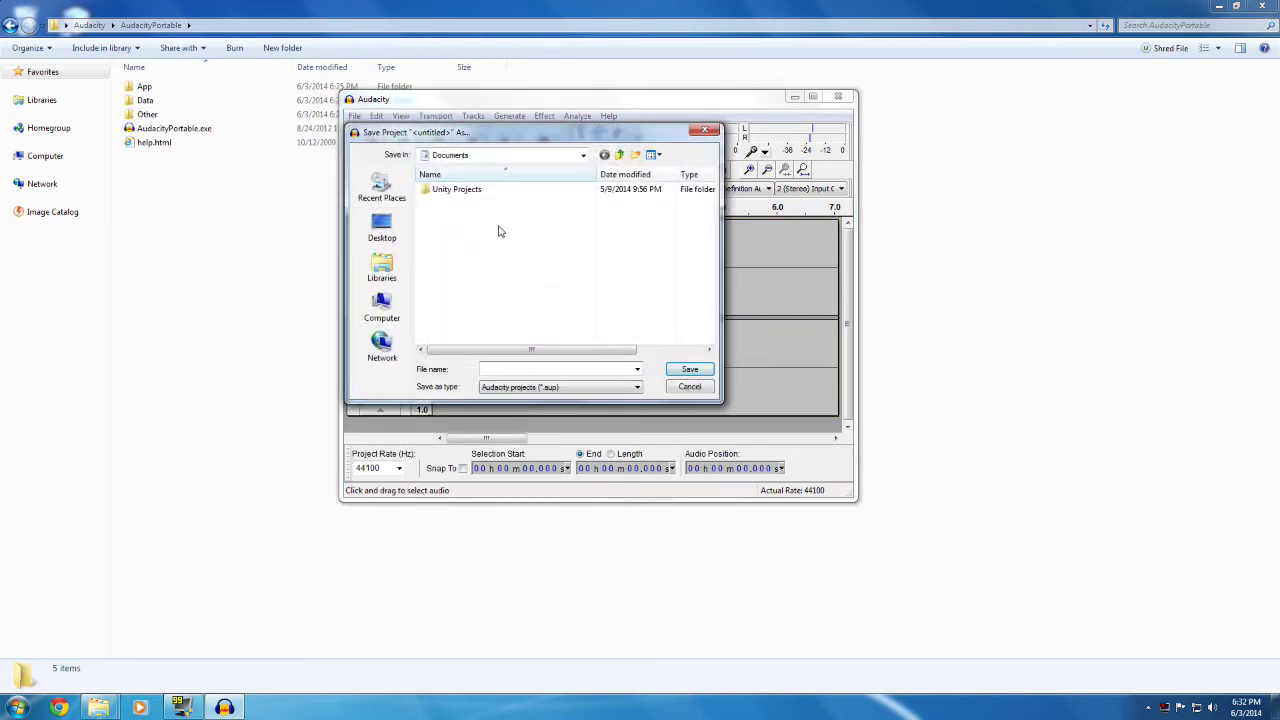
pyautogui.click(382, 228)
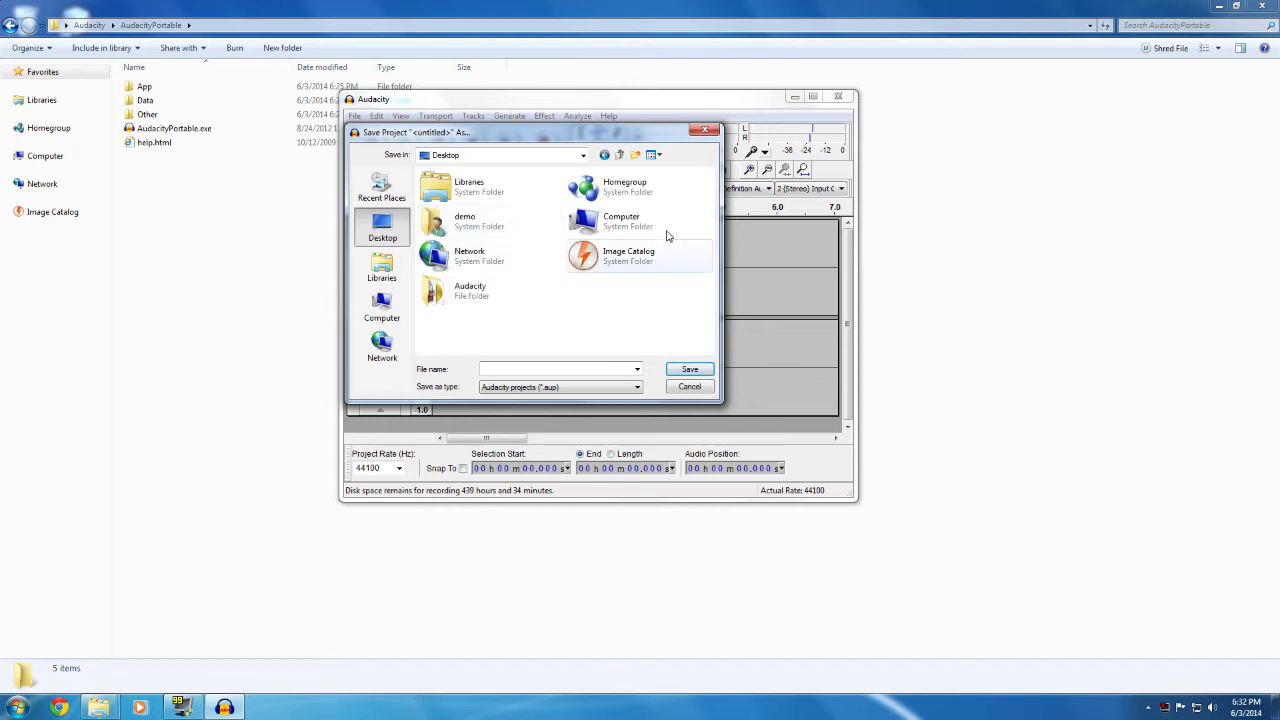
pyautogui.doubleClick(517, 226)
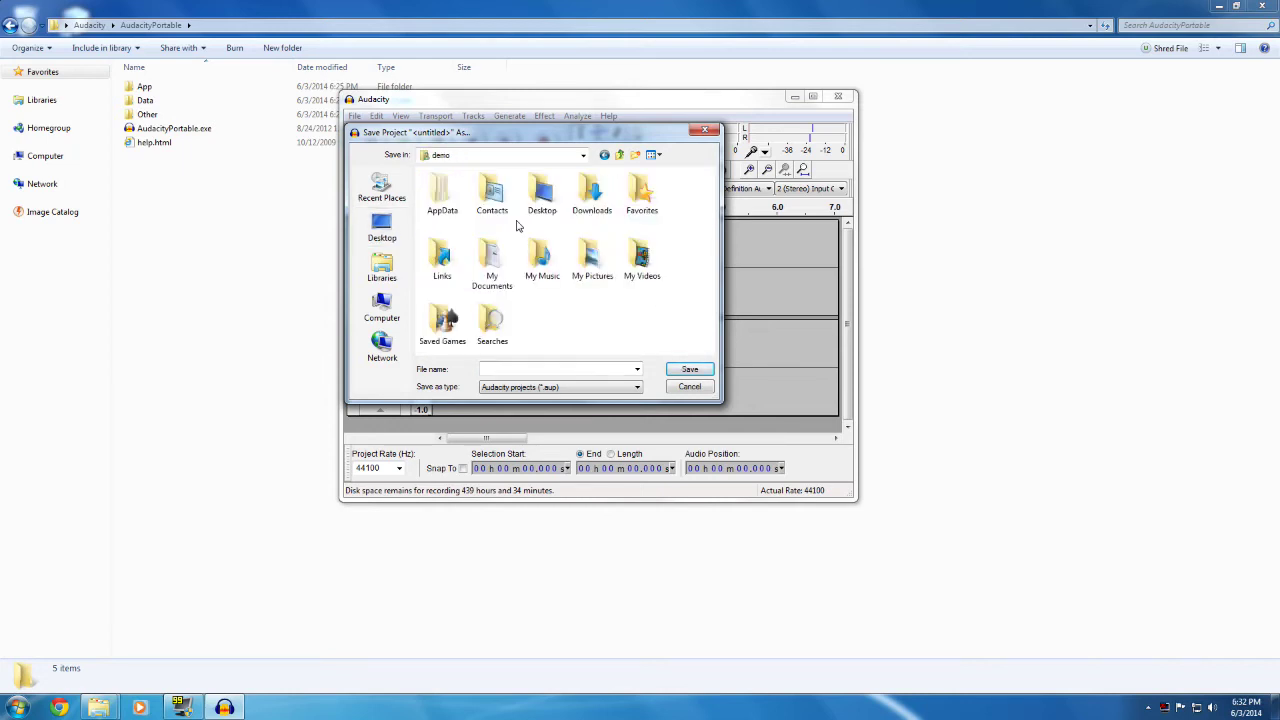
pyautogui.doubleClick(543, 186)
pyautogui.click(513, 194)
pyautogui.doubleClick(513, 192)
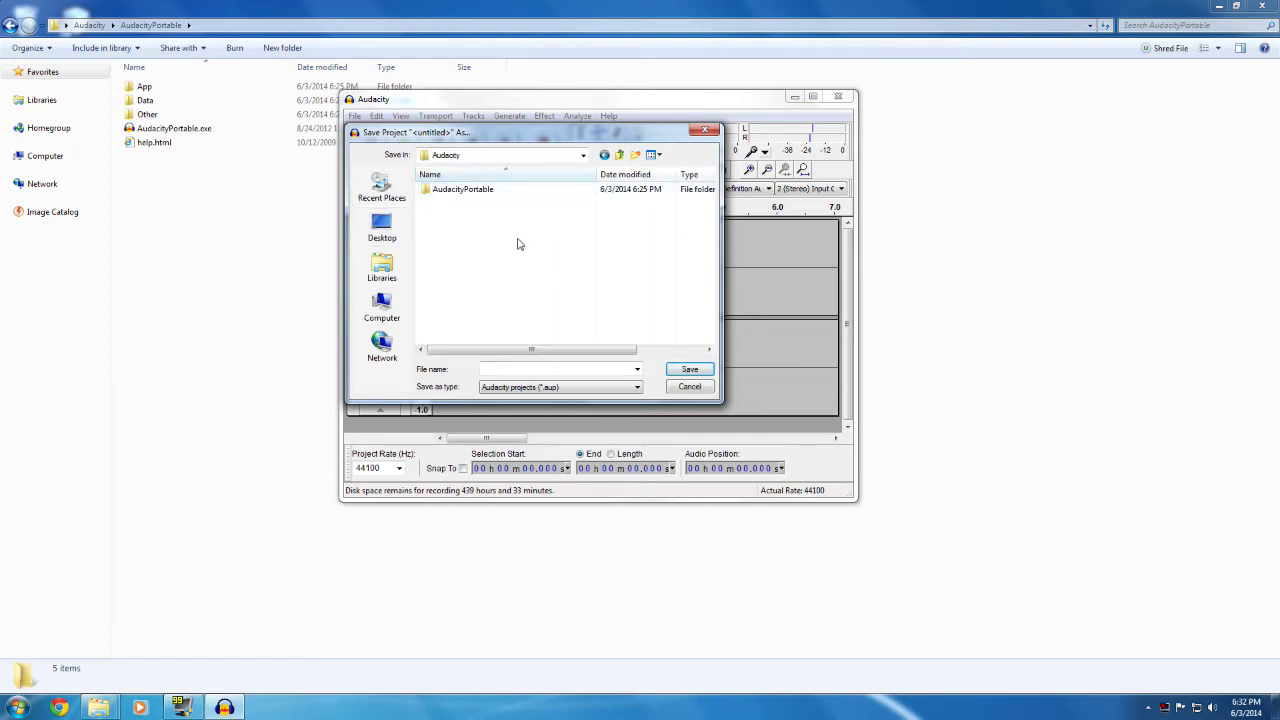
pyautogui.click(483, 369)
pyautogui.write('test')
pyautogui.press('Return')
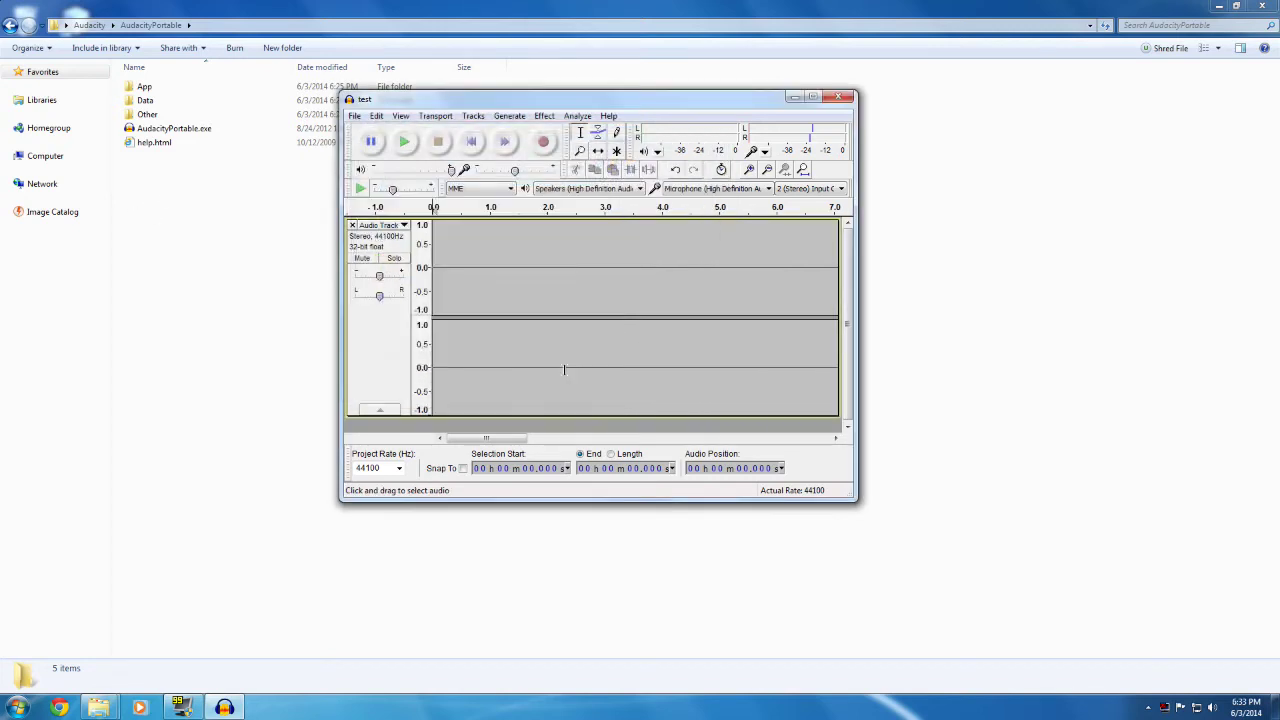
# Step: Move test.aup and test_data from the Audacity folder into AudacityPortable
pyautogui.click(169, 171)
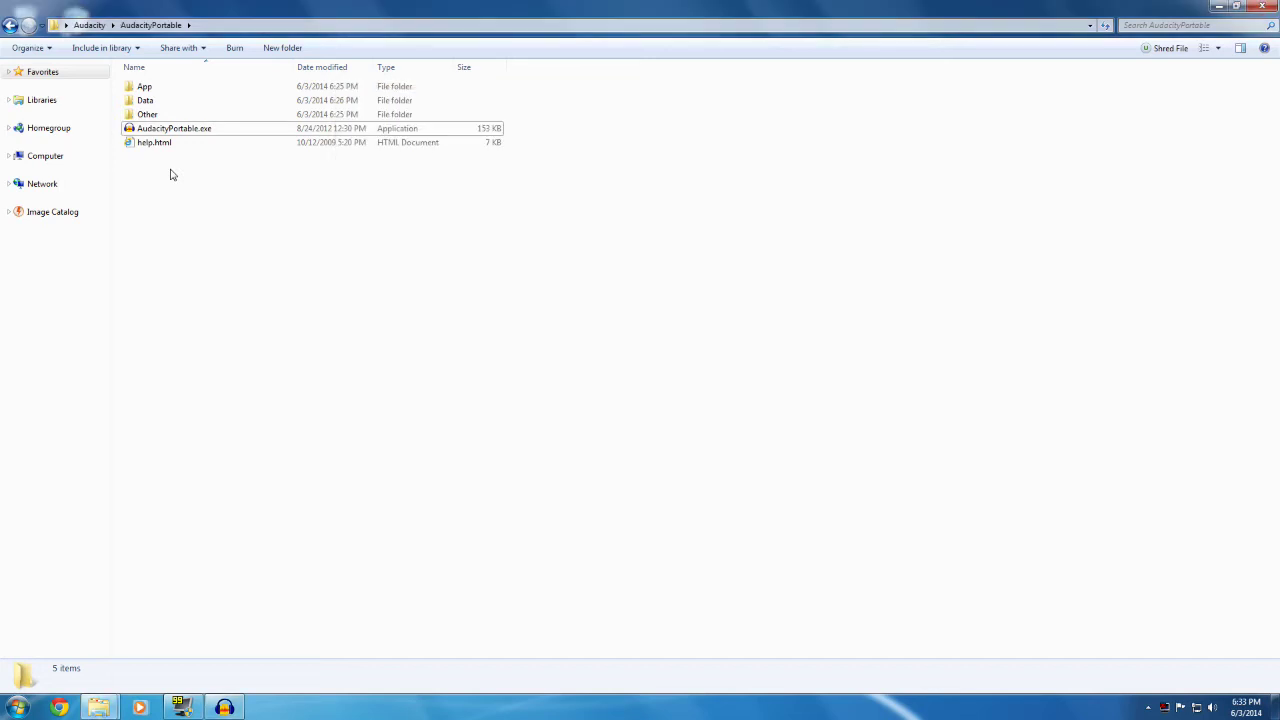
pyautogui.click(89, 25)
pyautogui.click(154, 102)
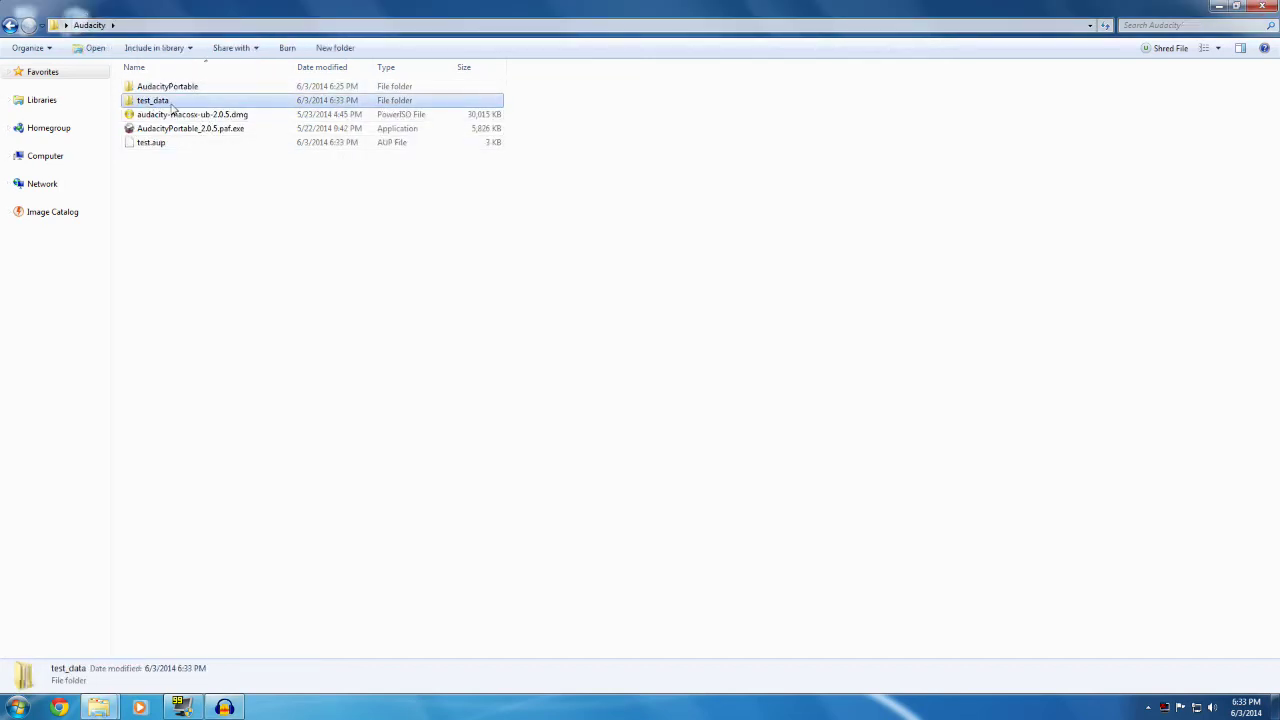
pyautogui.click(168, 143)
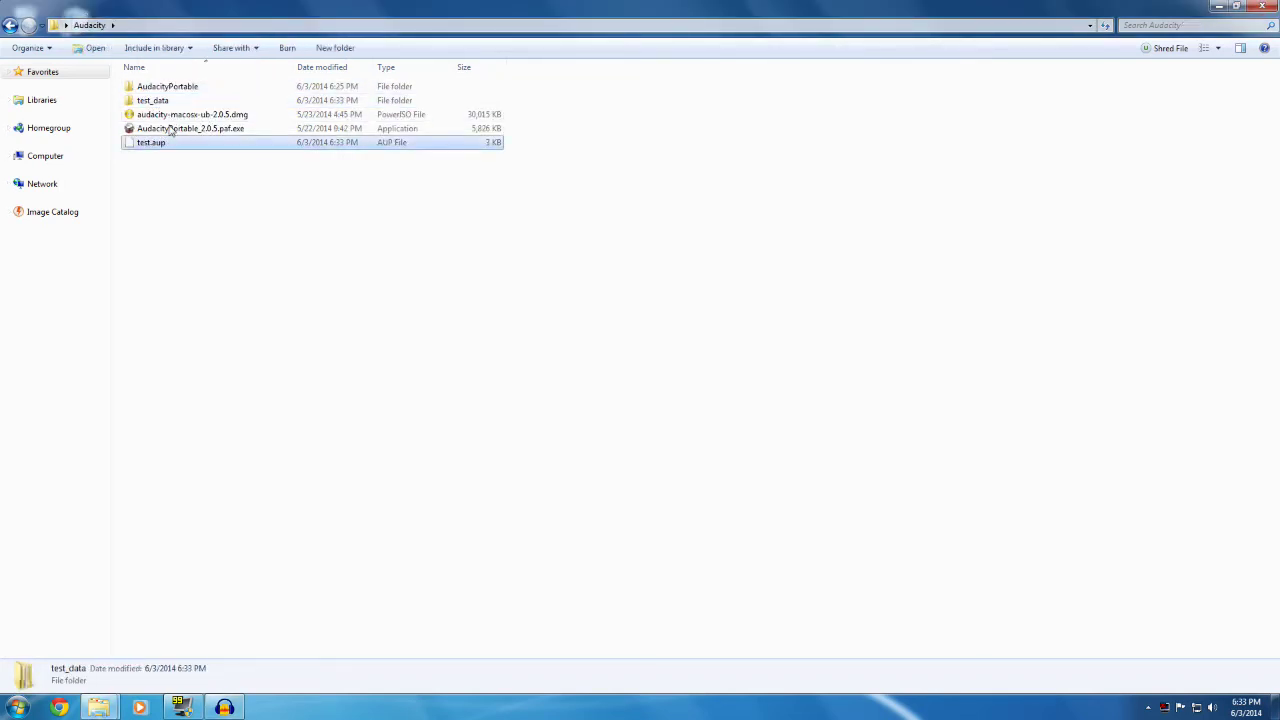
pyautogui.keyDown('ctrl'); pyautogui.click(165, 102); pyautogui.keyUp('ctrl')
pyautogui.moveTo(194, 100); pyautogui.dragTo(196, 90)
# Step: Select both project items inside AudacityPortable and create a New folder there
pyautogui.doubleClick(196, 88)
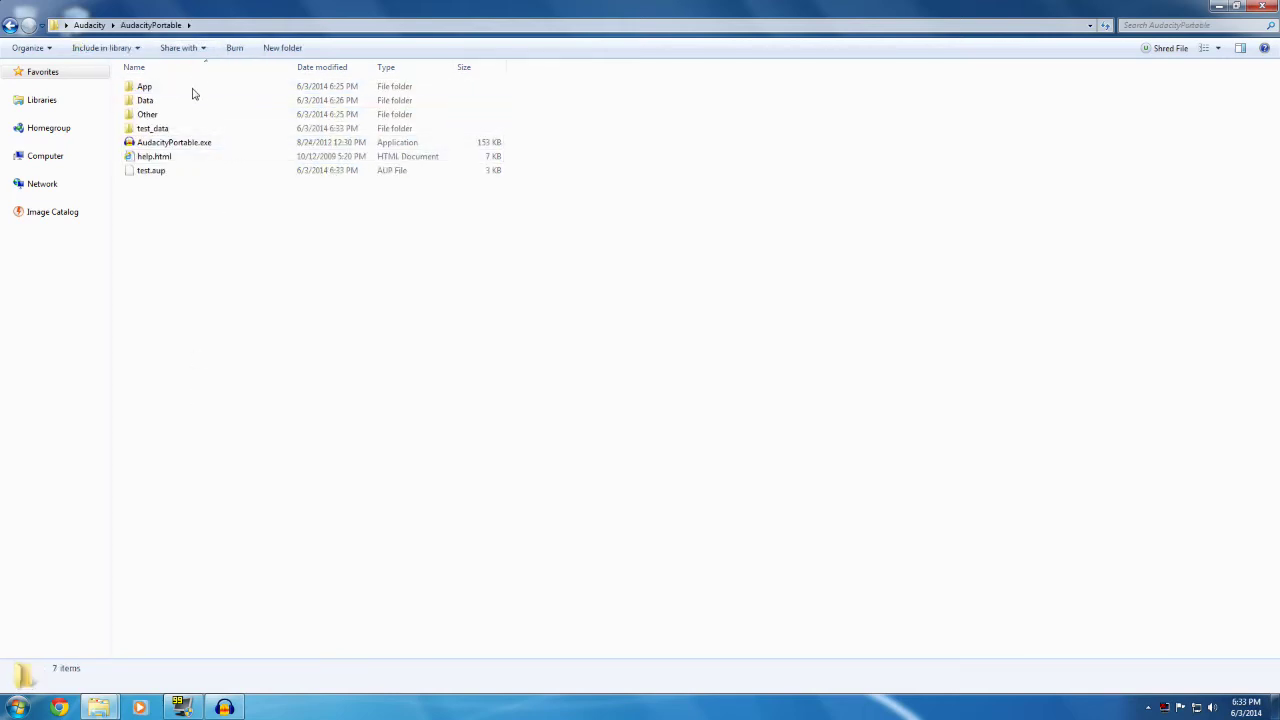
pyautogui.click(183, 130)
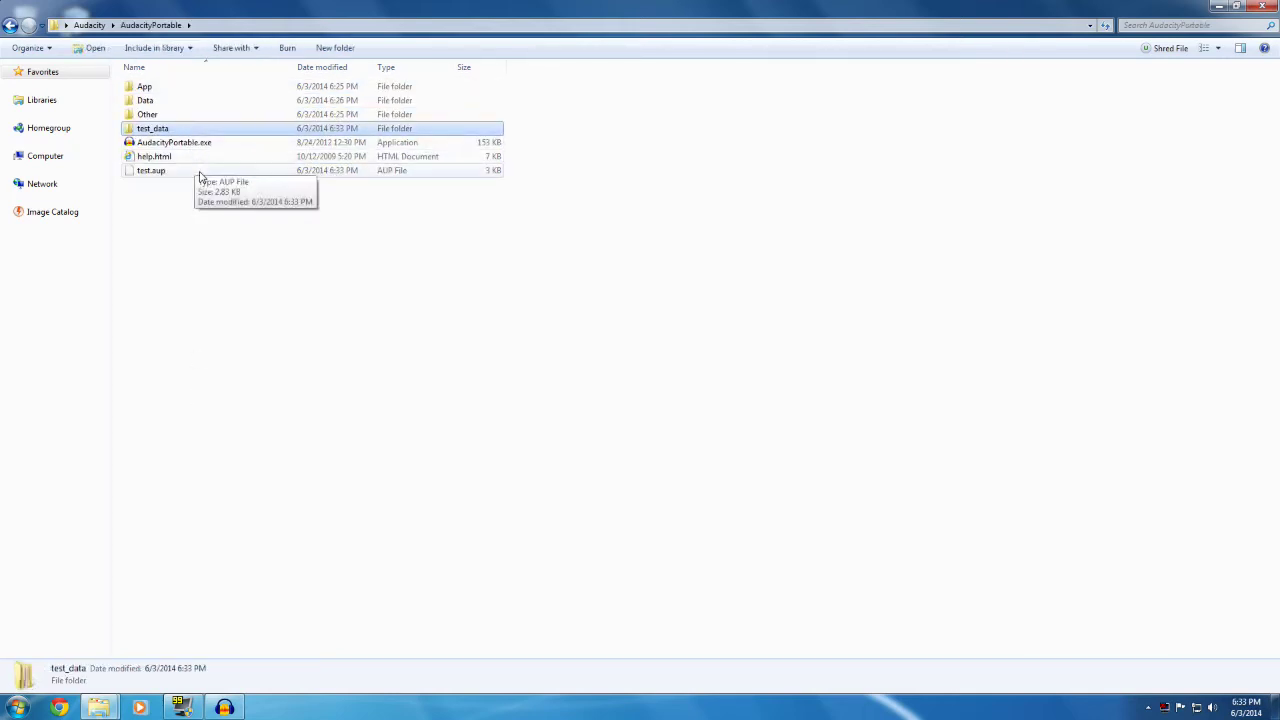
pyautogui.keyDown('ctrl'); pyautogui.click(200, 174); pyautogui.keyUp('ctrl')
pyautogui.click(250, 48)
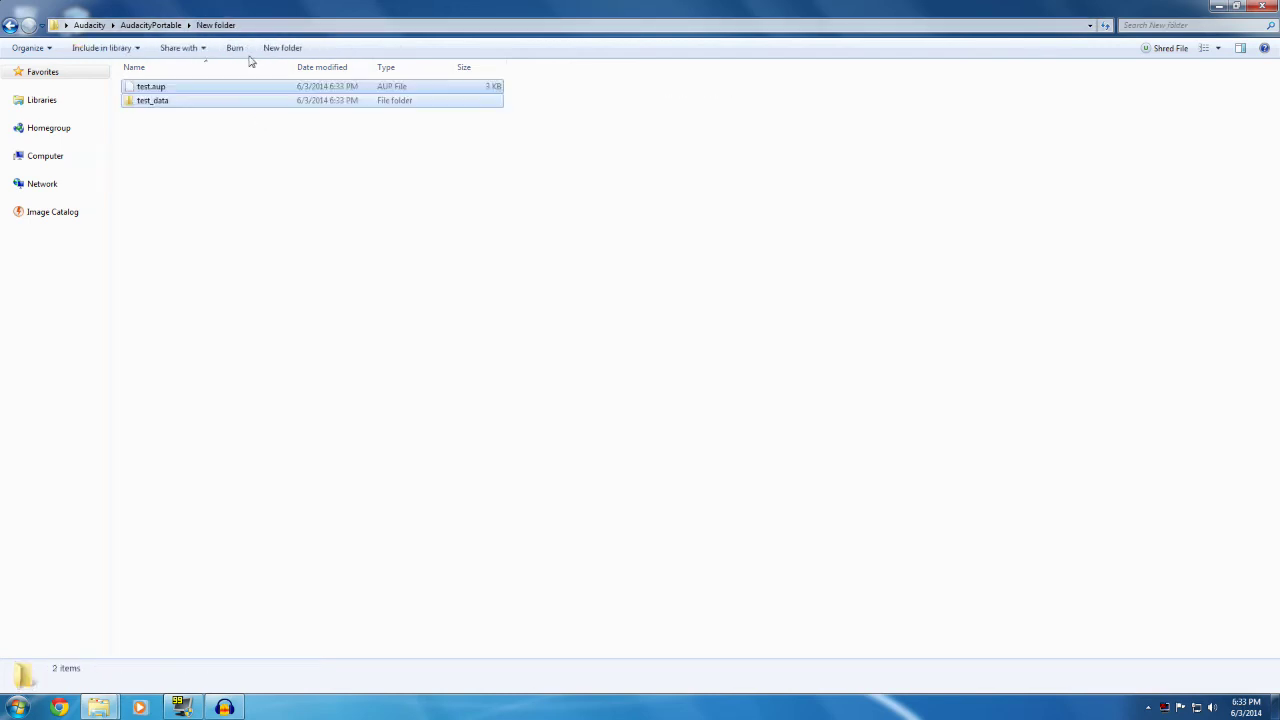
# Step: Begin exporting the audio from Audacity with MP3 Files as the format
pyautogui.click(155, 25)
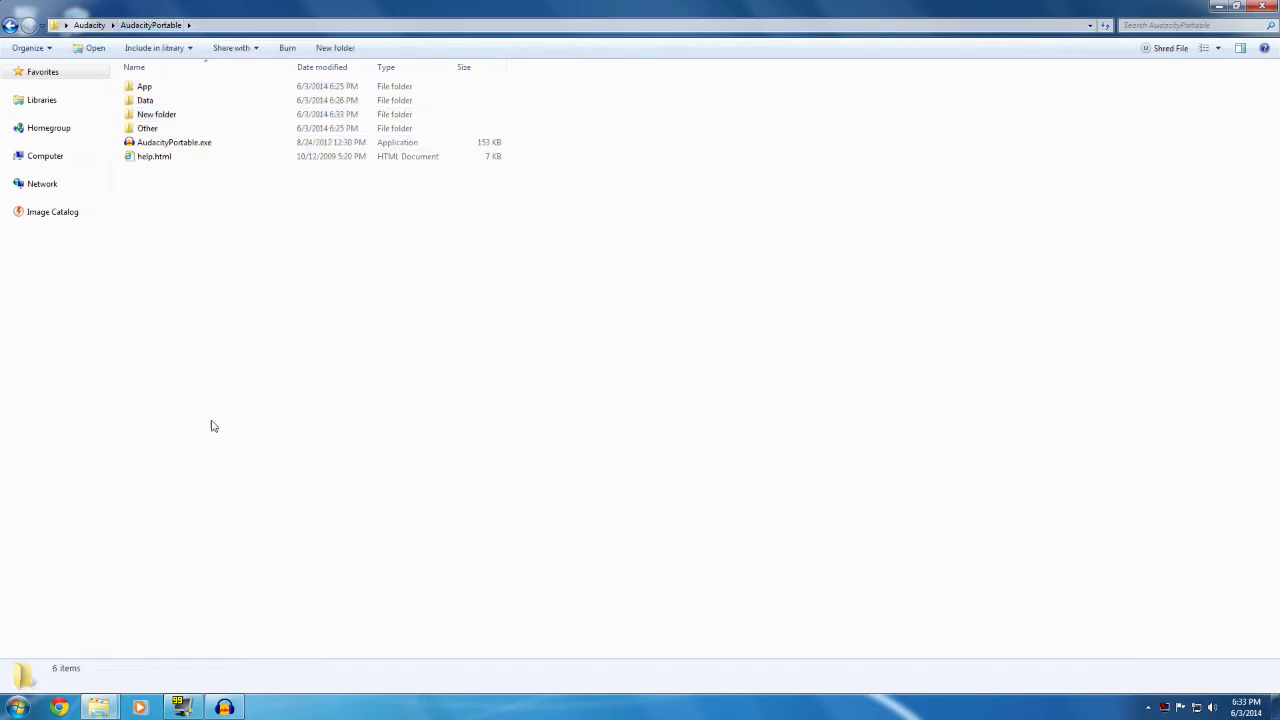
pyautogui.click(224, 707)
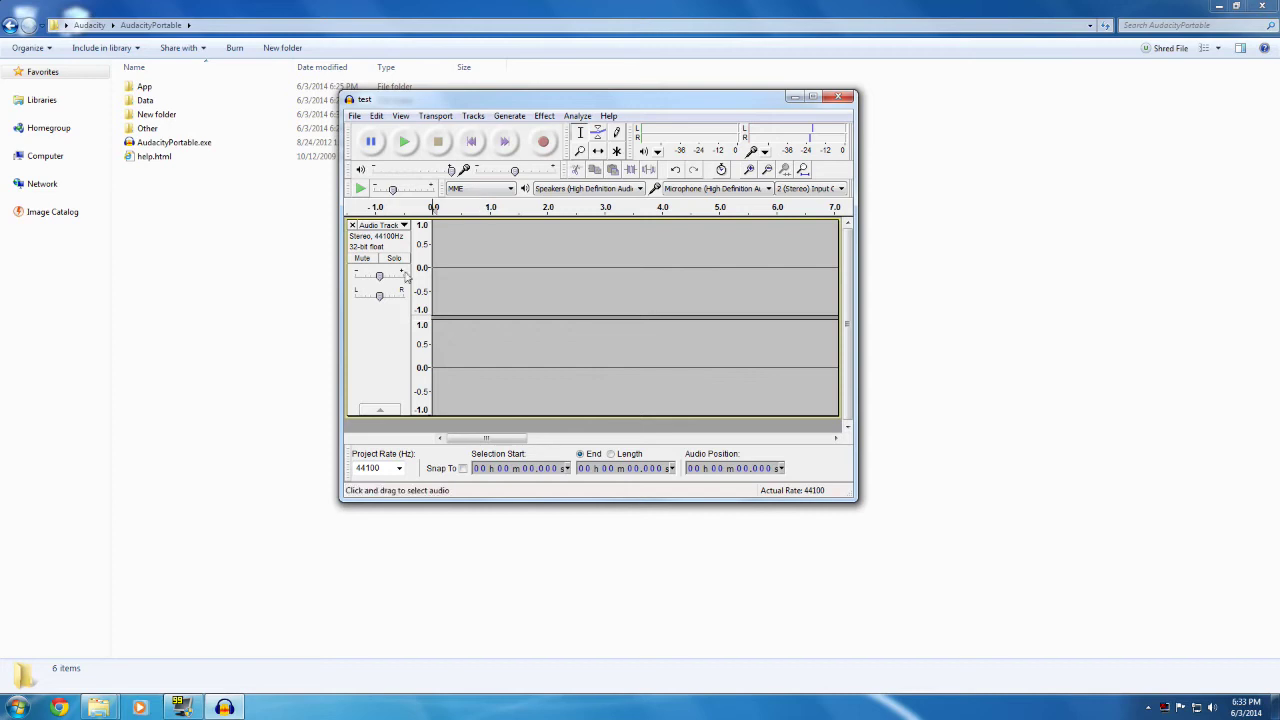
pyautogui.click(355, 116)
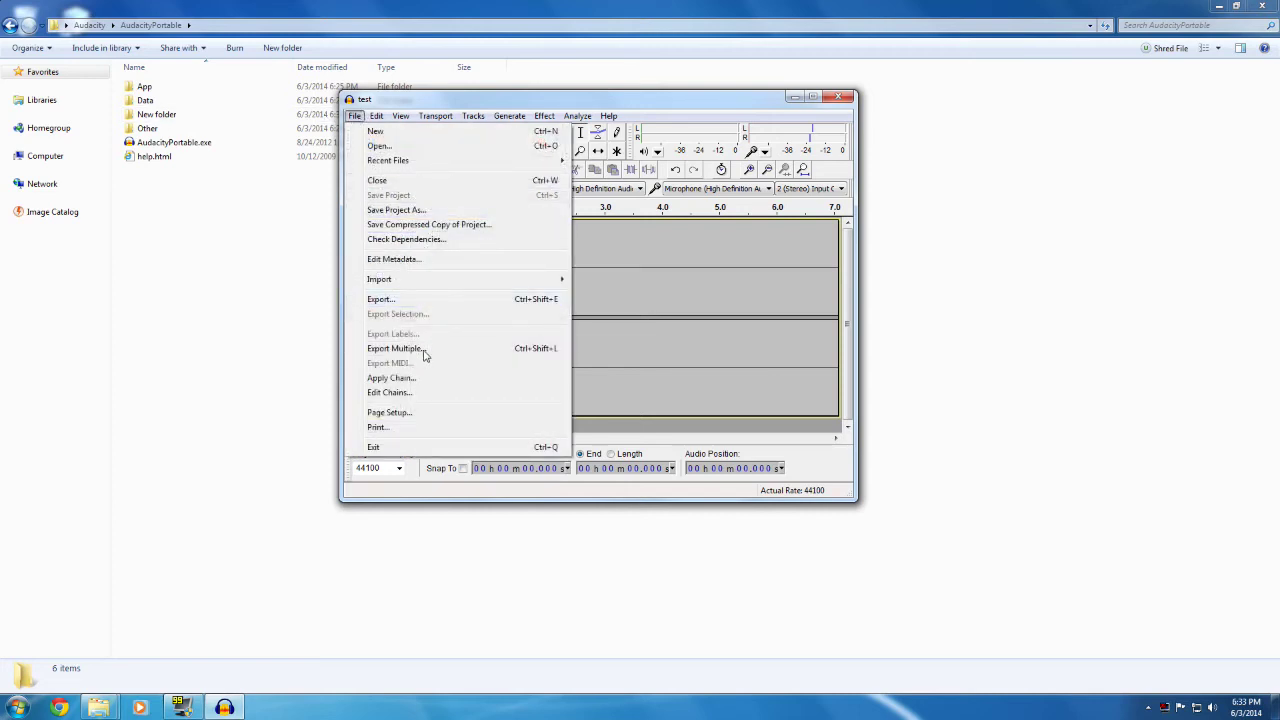
pyautogui.click(420, 300)
pyautogui.click(585, 369)
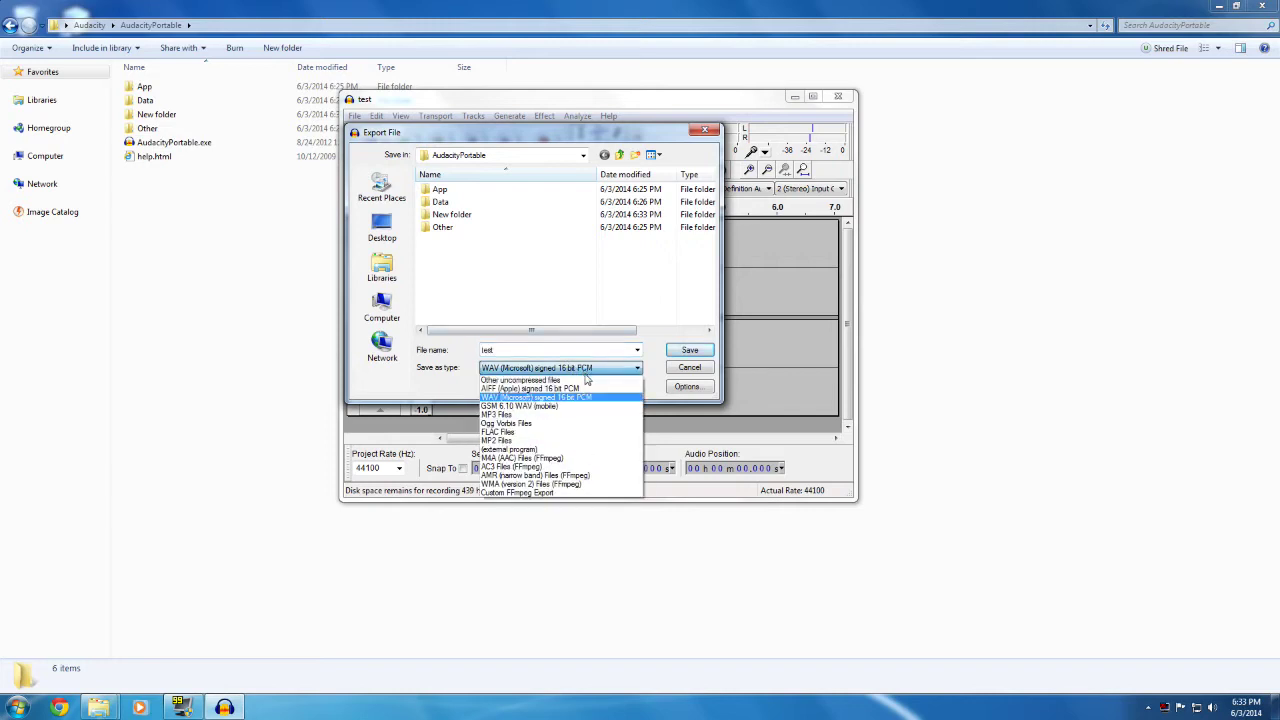
pyautogui.click(568, 415)
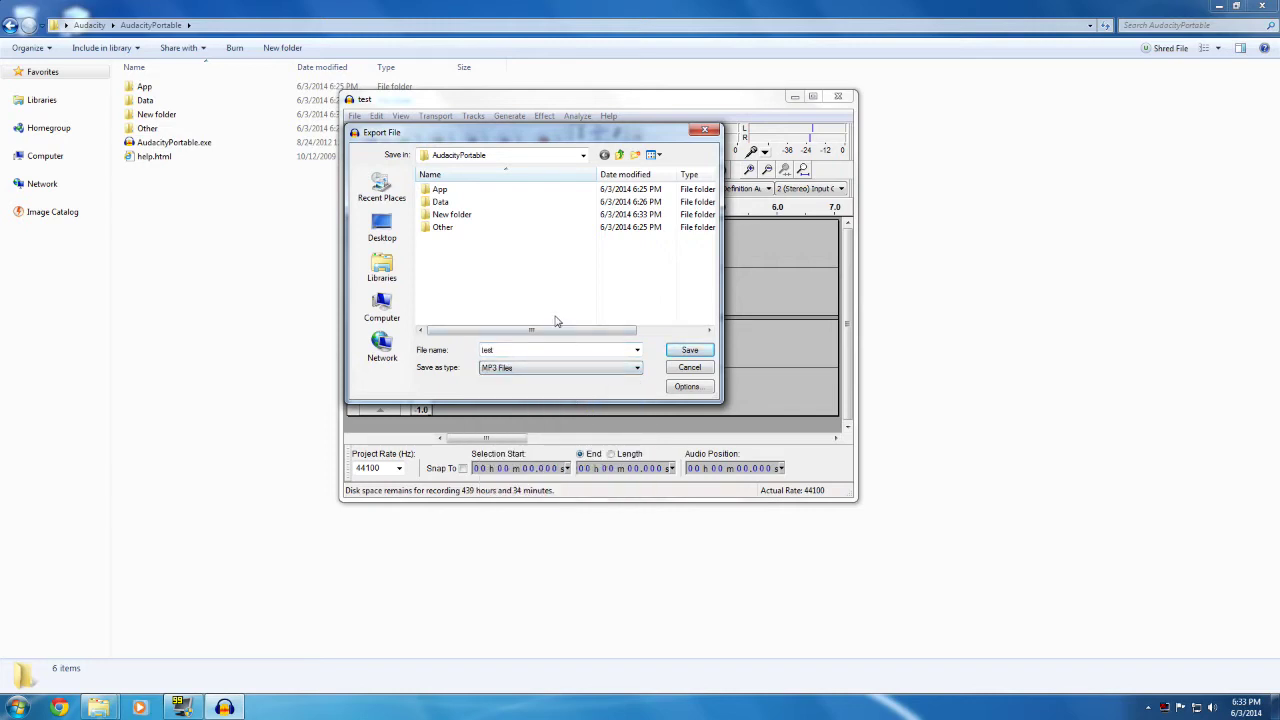
# Step: Export into New folder, accepting metadata and the default lame_enc.dll location, then dismiss the encoder error
pyautogui.doubleClick(480, 216)
pyautogui.click(689, 349)
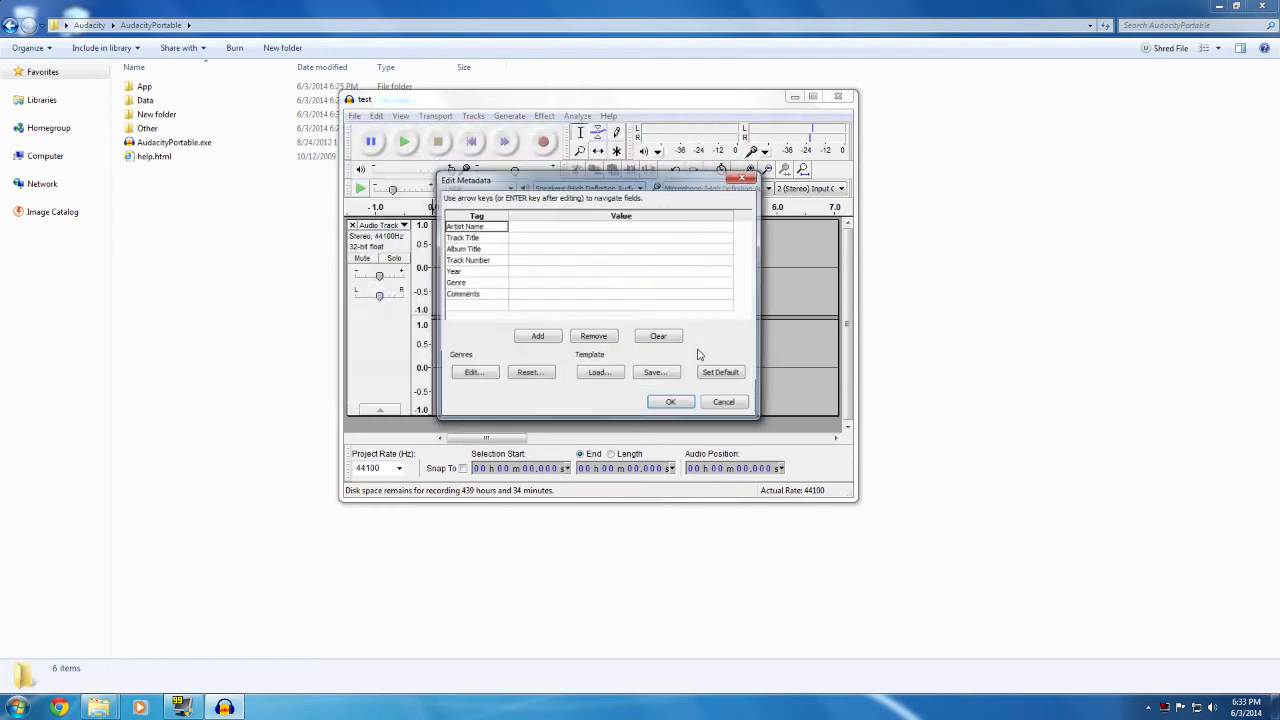
pyautogui.click(671, 403)
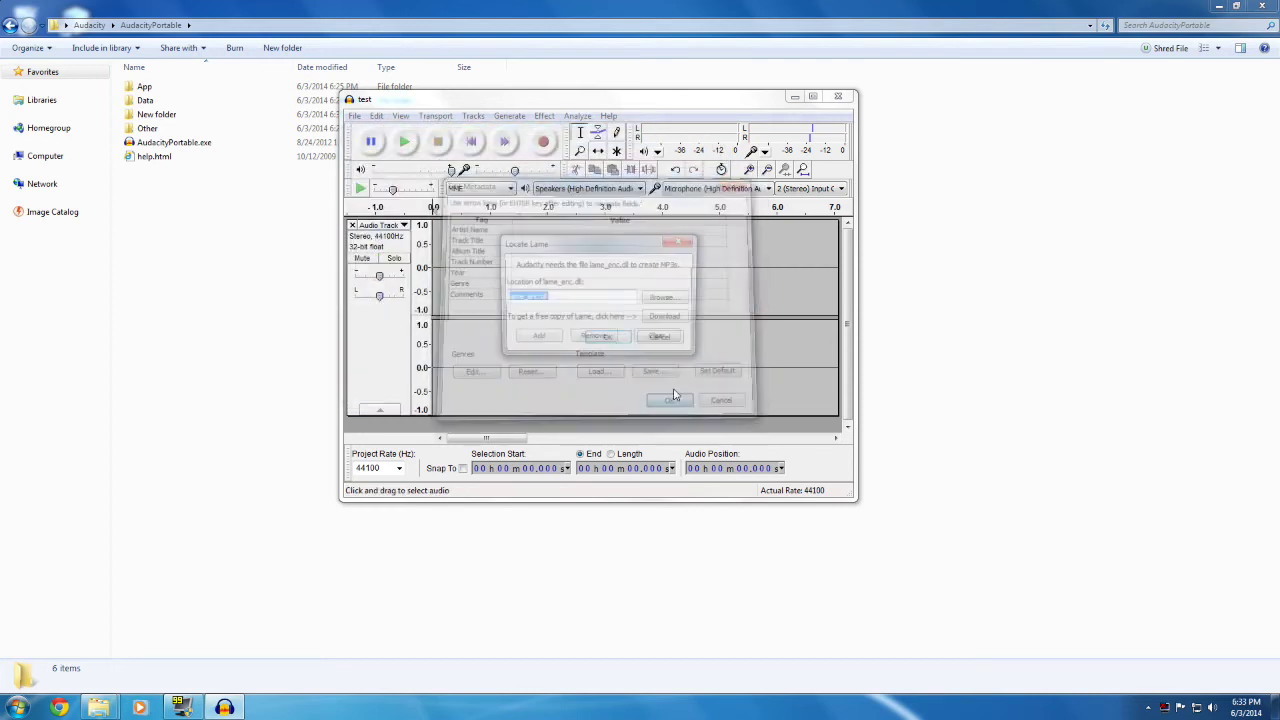
pyautogui.click(606, 339)
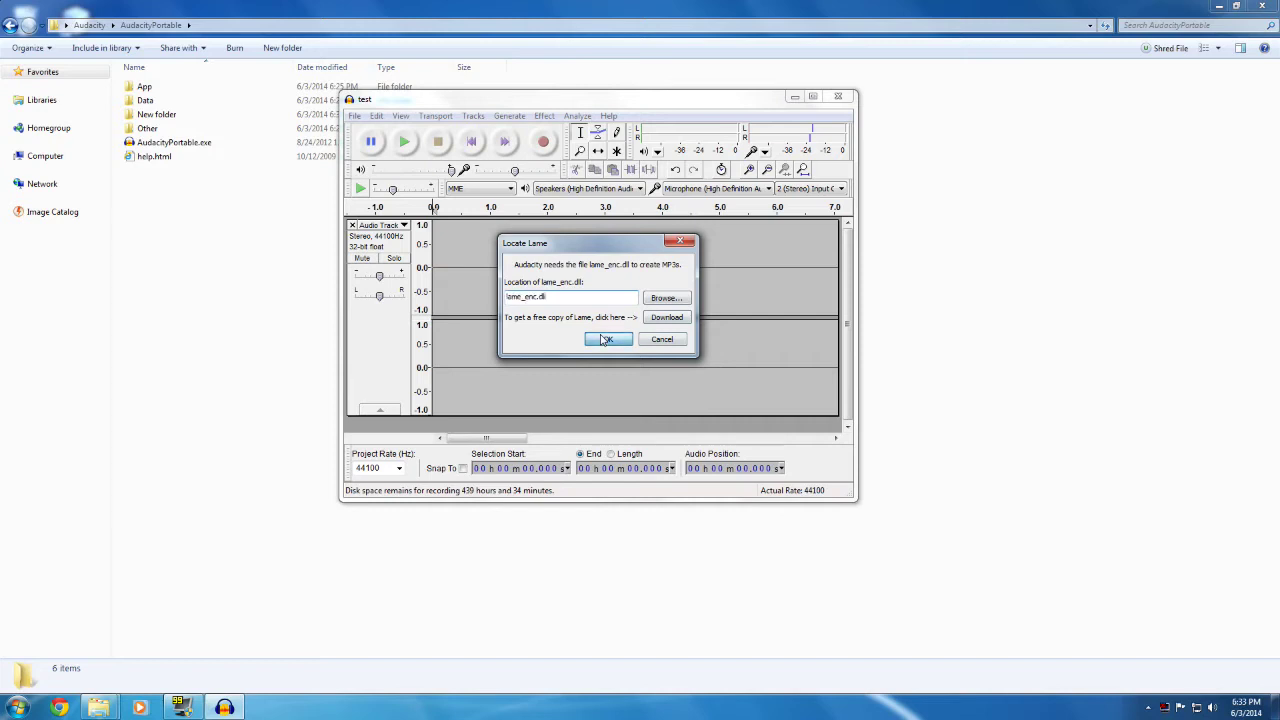
pyautogui.click(708, 397)
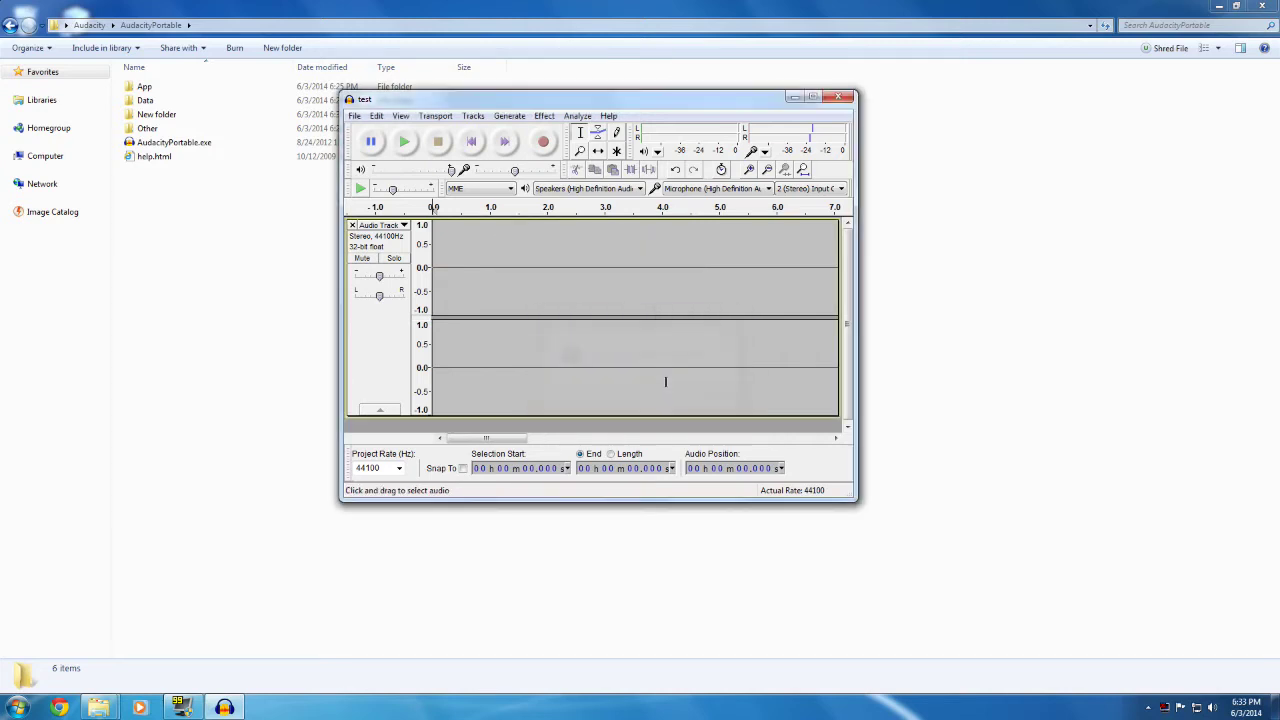
# Step: Check New folder, test_data and Other in Explorer, ending in the Audacity folder
pyautogui.doubleClick(192, 115)
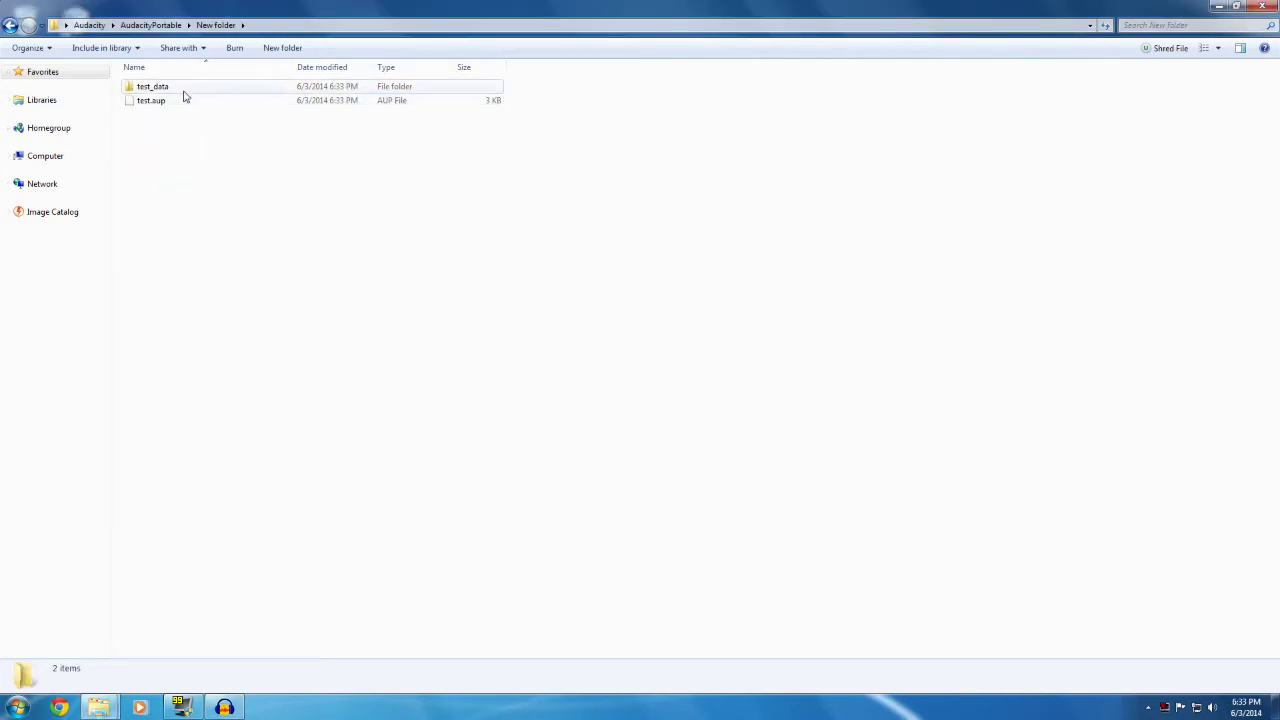
pyautogui.doubleClick(184, 91)
pyautogui.click(236, 25)
pyautogui.click(155, 25)
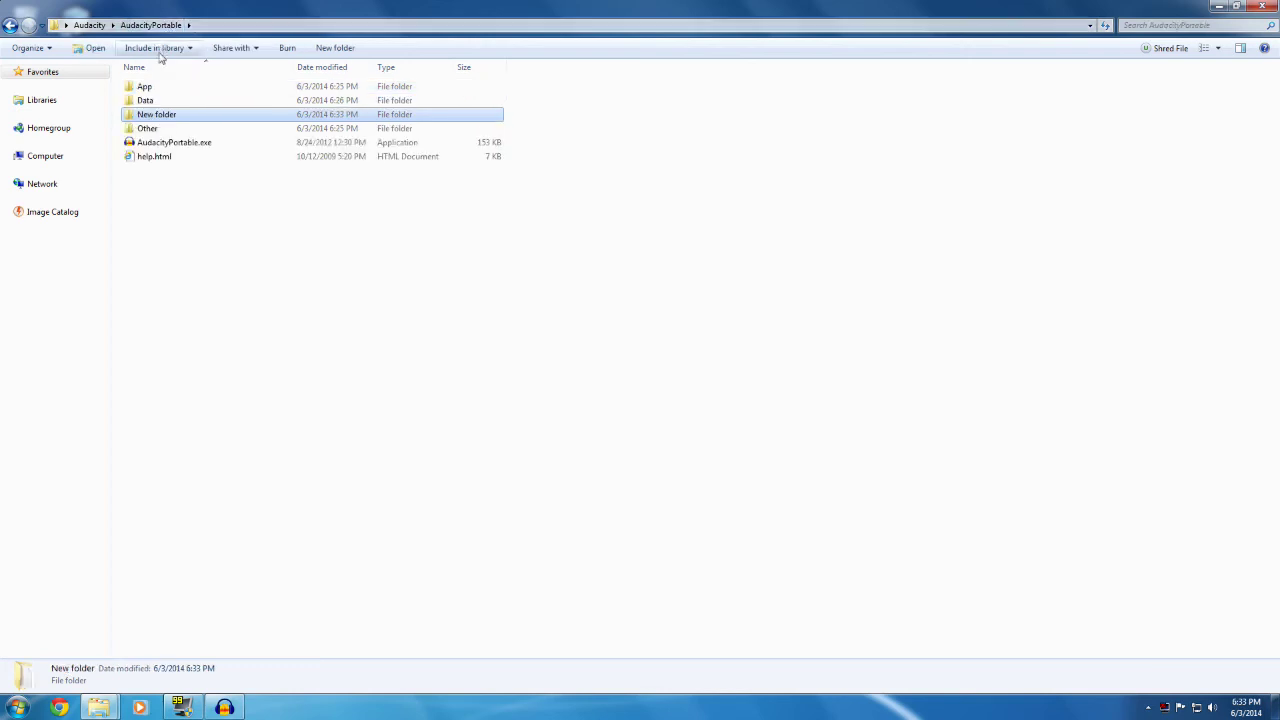
pyautogui.click(226, 708)
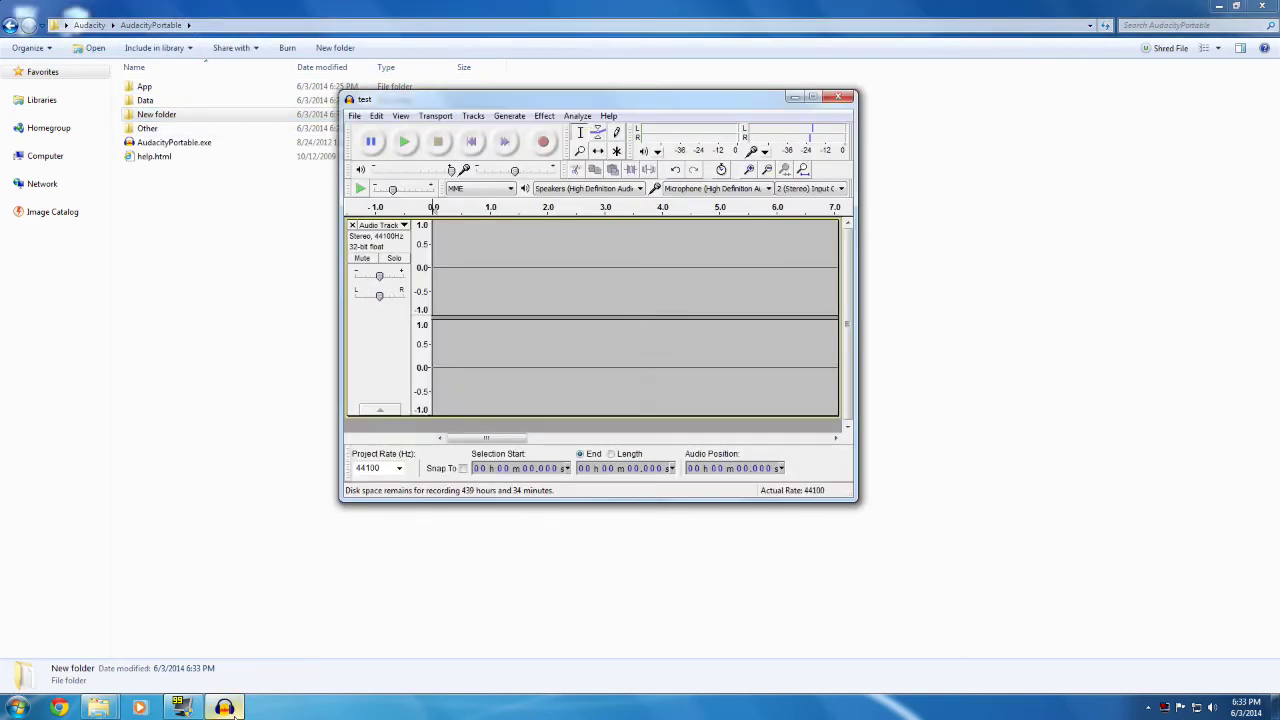
pyautogui.doubleClick(170, 130)
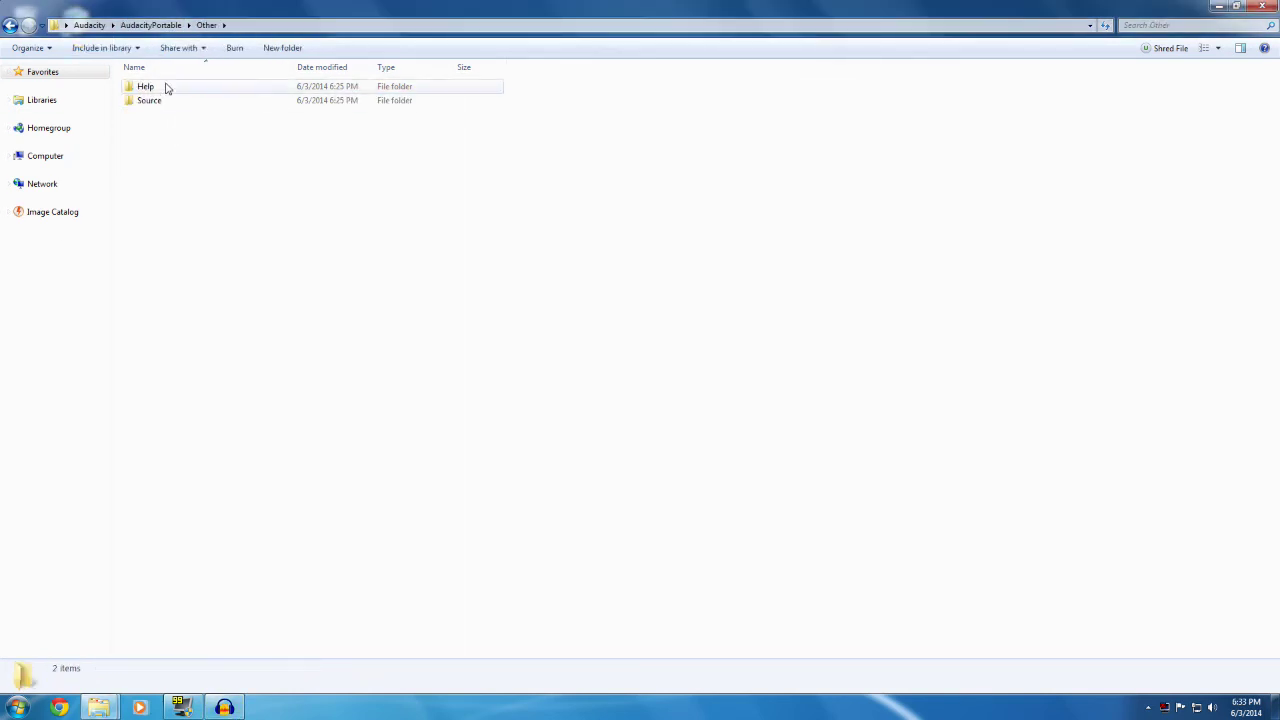
pyautogui.click(92, 25)
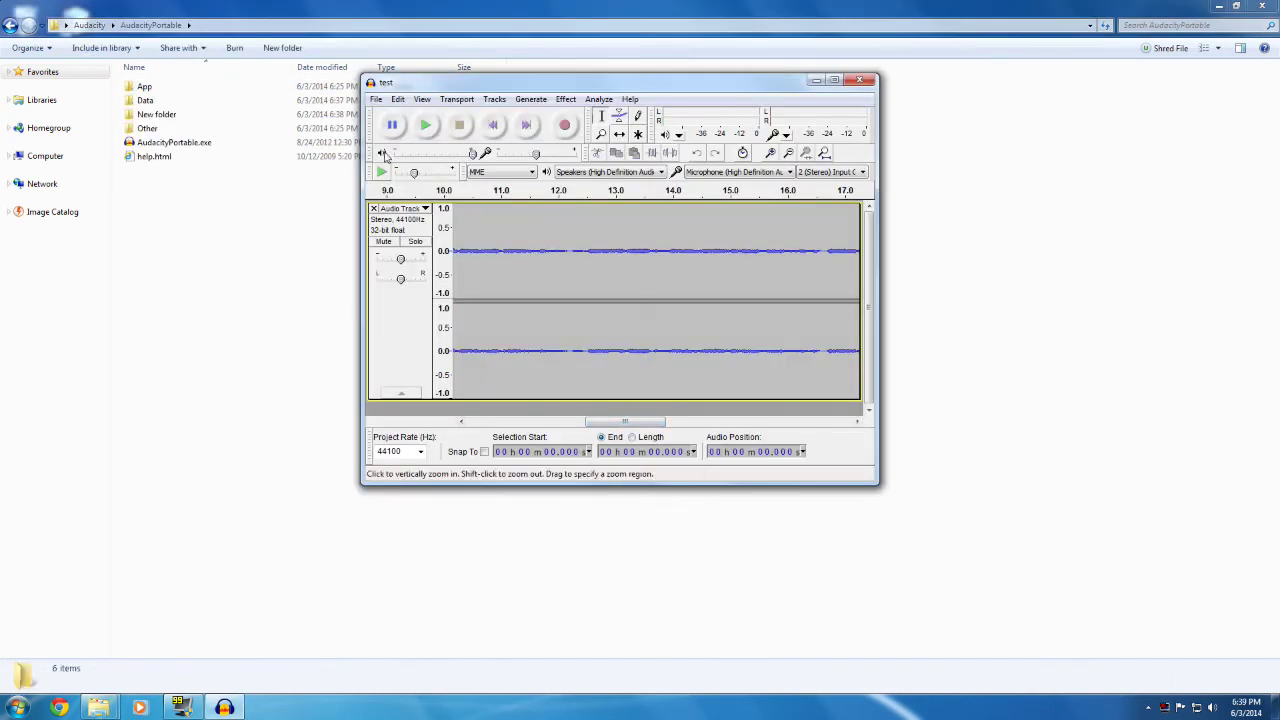
# Step: Retry the export and open the LAME download help page from Locate Lame
pyautogui.click(376, 99)
pyautogui.click(402, 283)
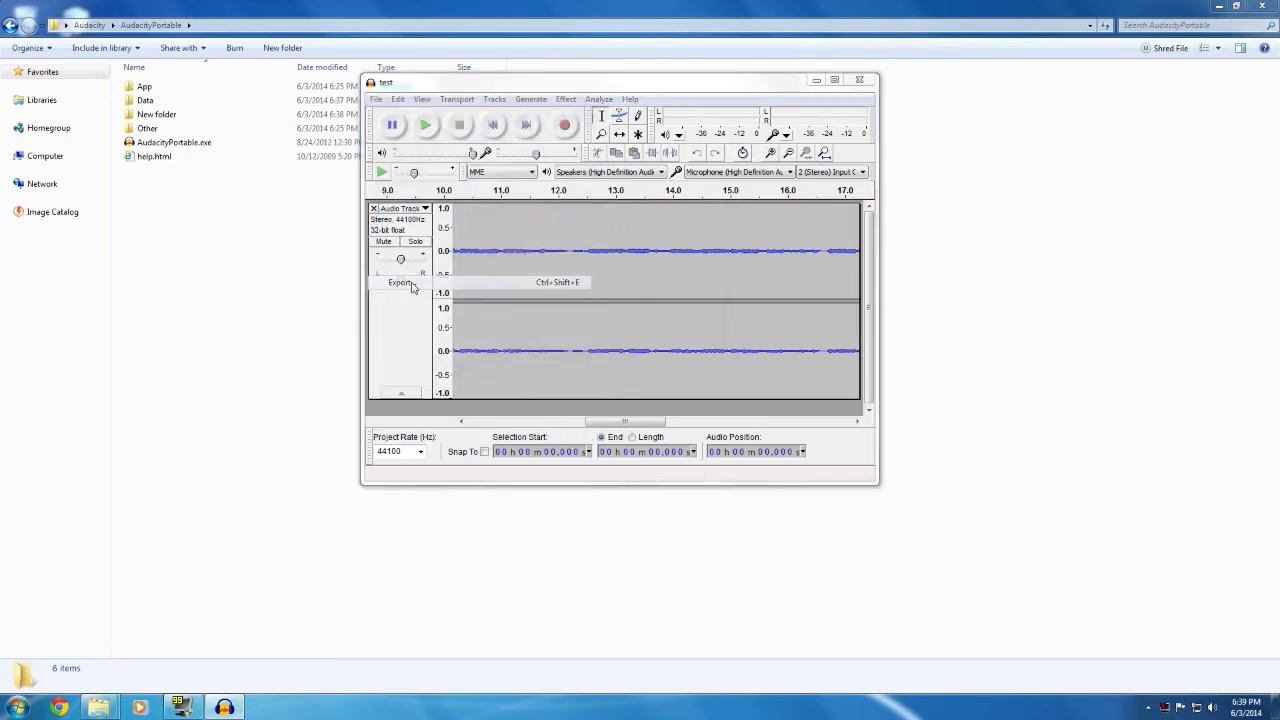
pyautogui.click(711, 334)
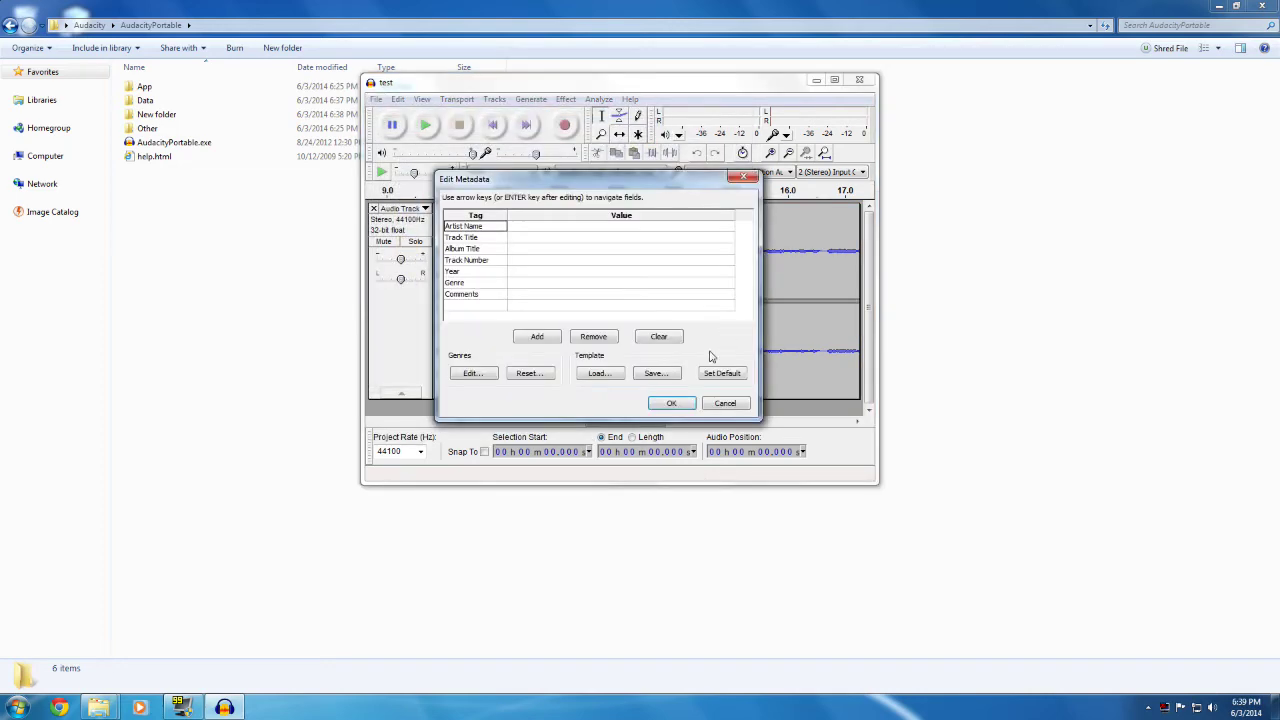
pyautogui.click(672, 403)
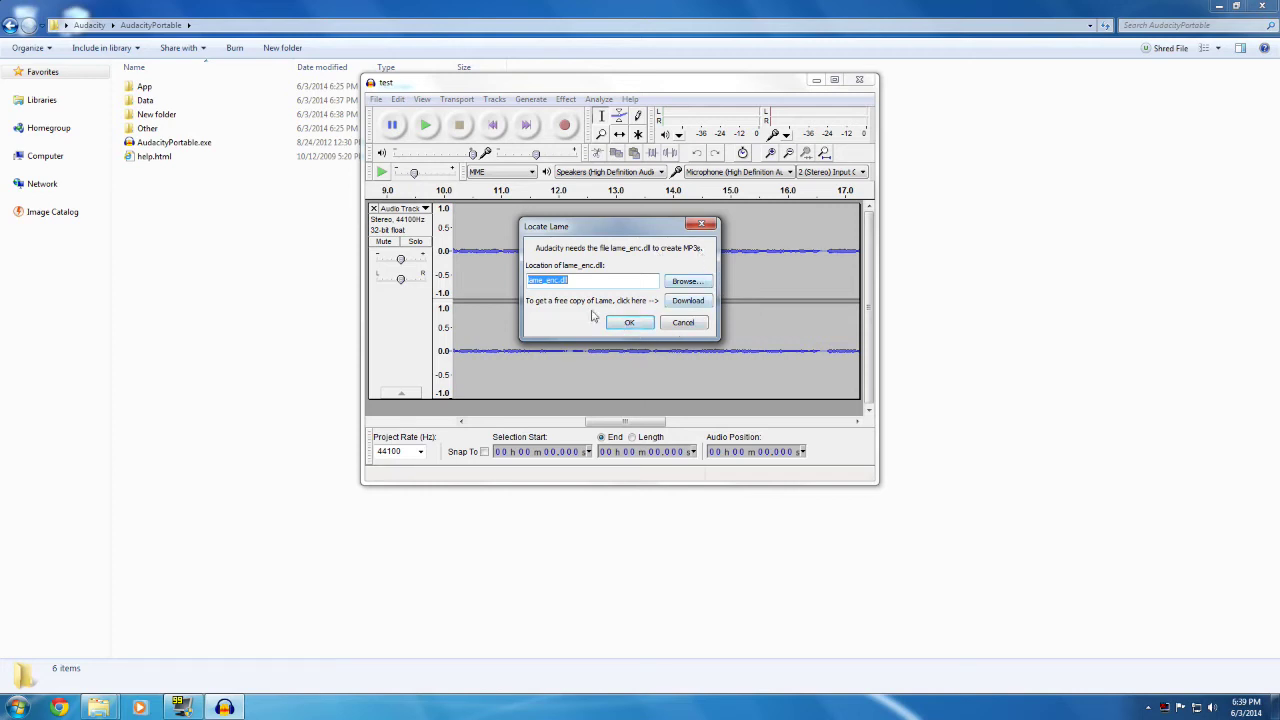
pyautogui.click(688, 301)
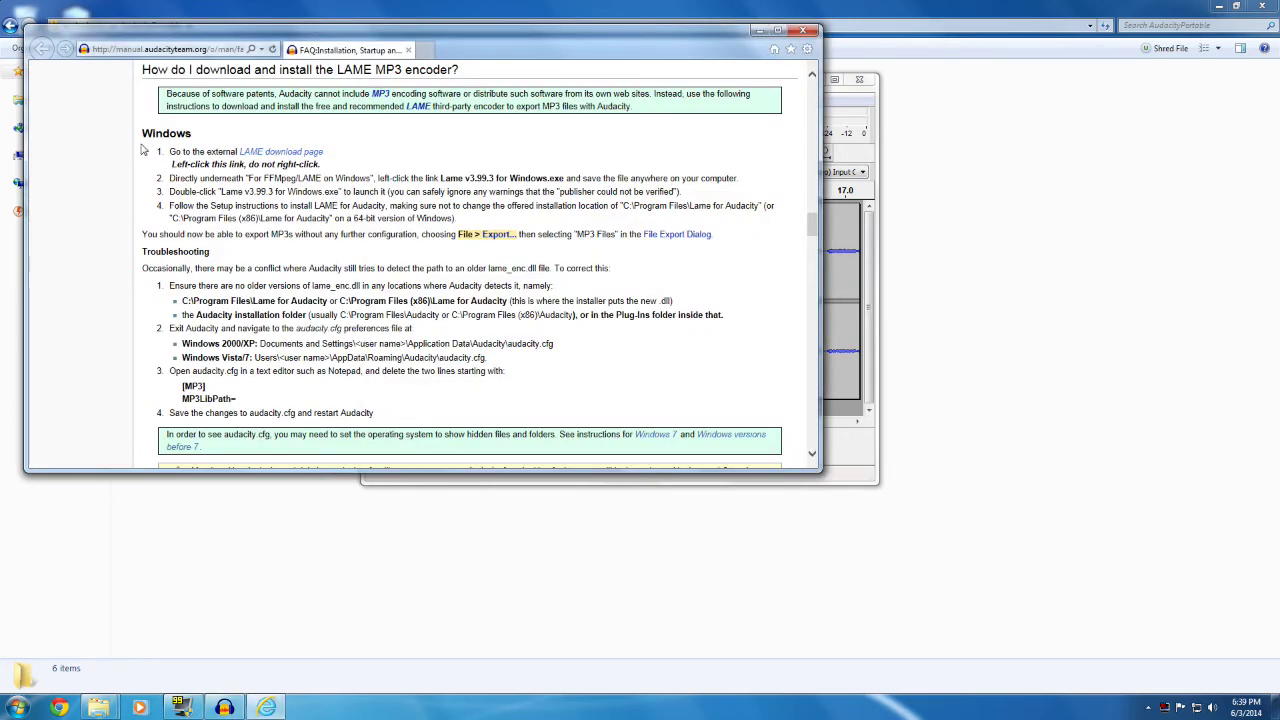
# Step: Go to the lame.buanzo.org LAME download site and download libmp3lame-win-3.98.2.zip from its Windows section
pyautogui.moveTo(171, 157); pyautogui.dragTo(240, 188)
pyautogui.click(240, 188)
pyautogui.click(268, 155)
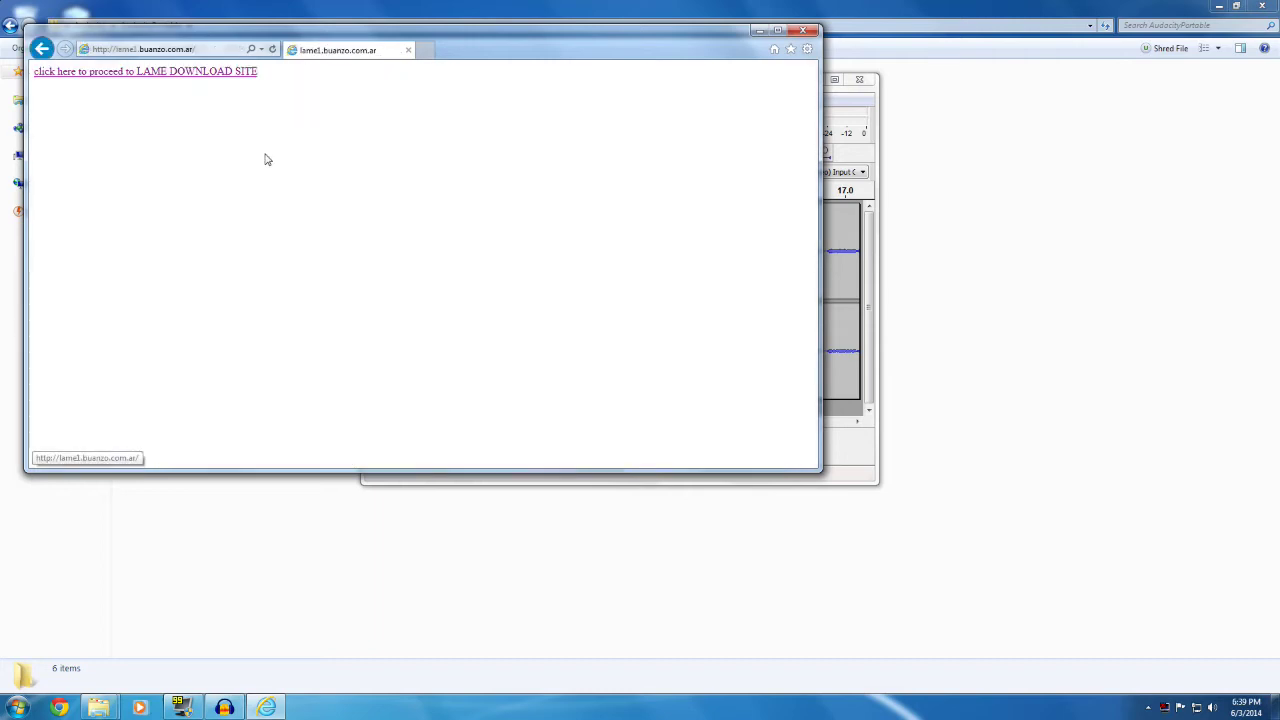
pyautogui.click(168, 73)
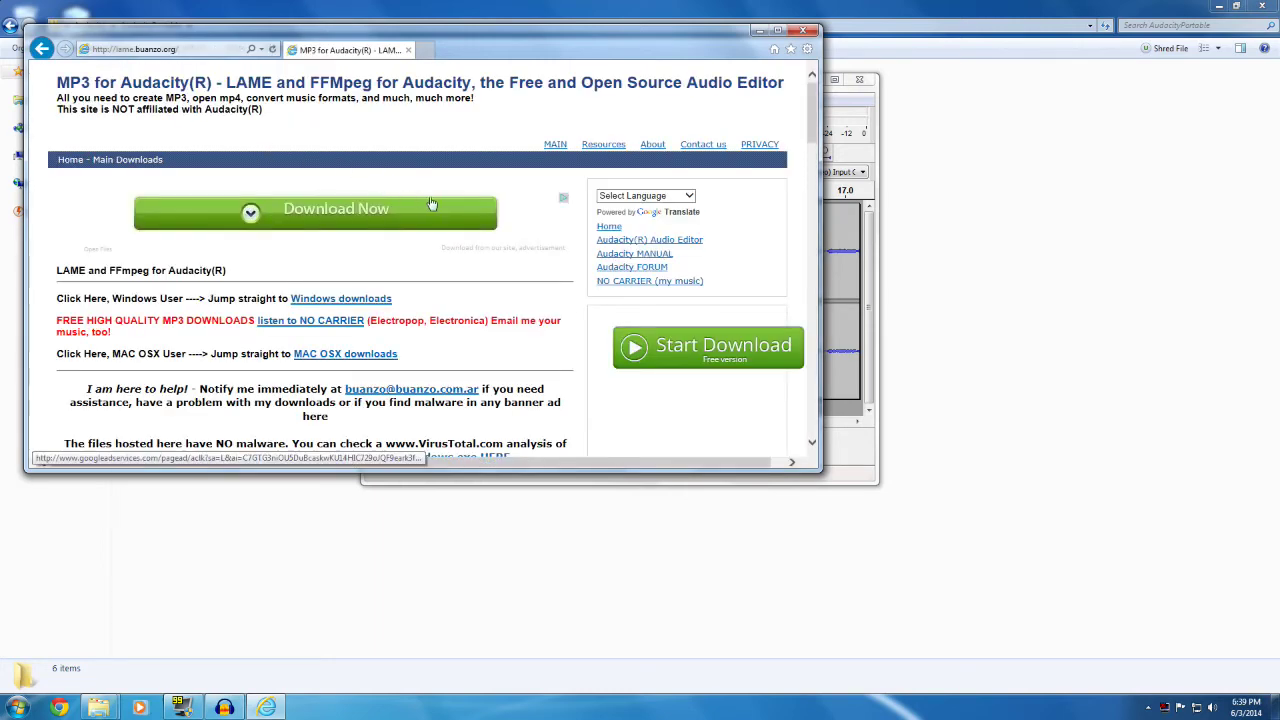
pyautogui.scroll(-6, 432, 204)
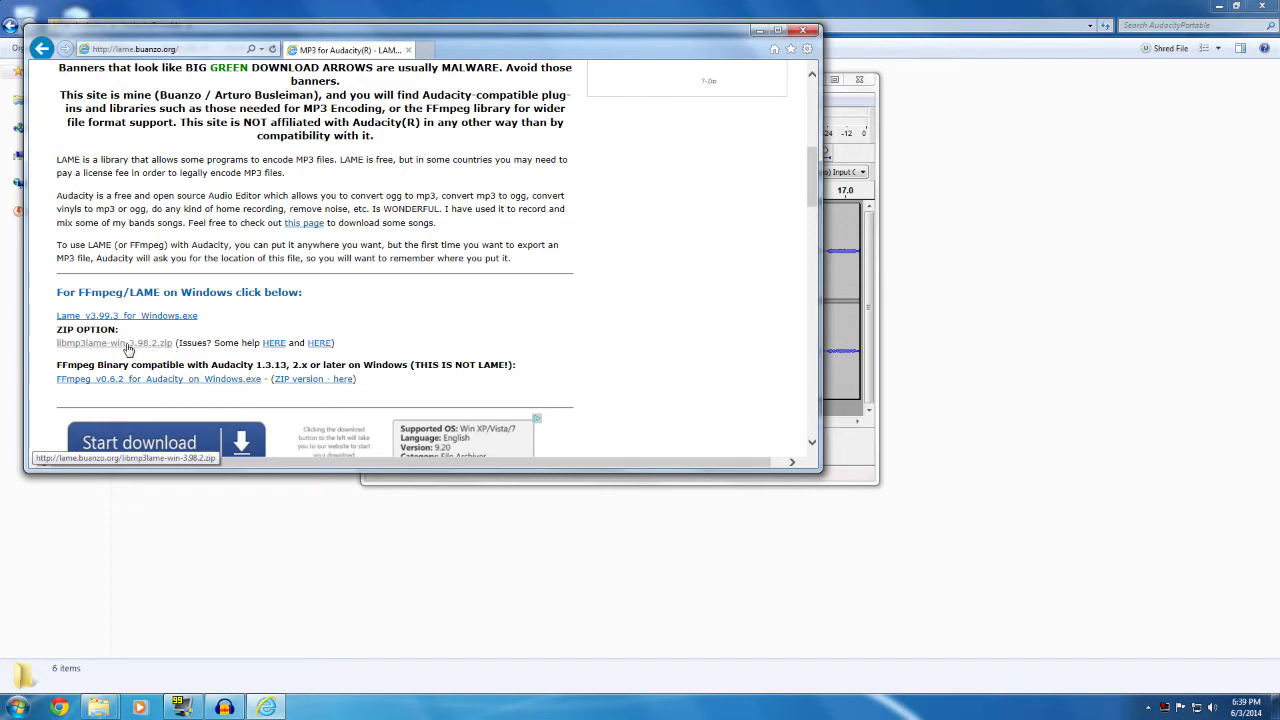
pyautogui.click(127, 345)
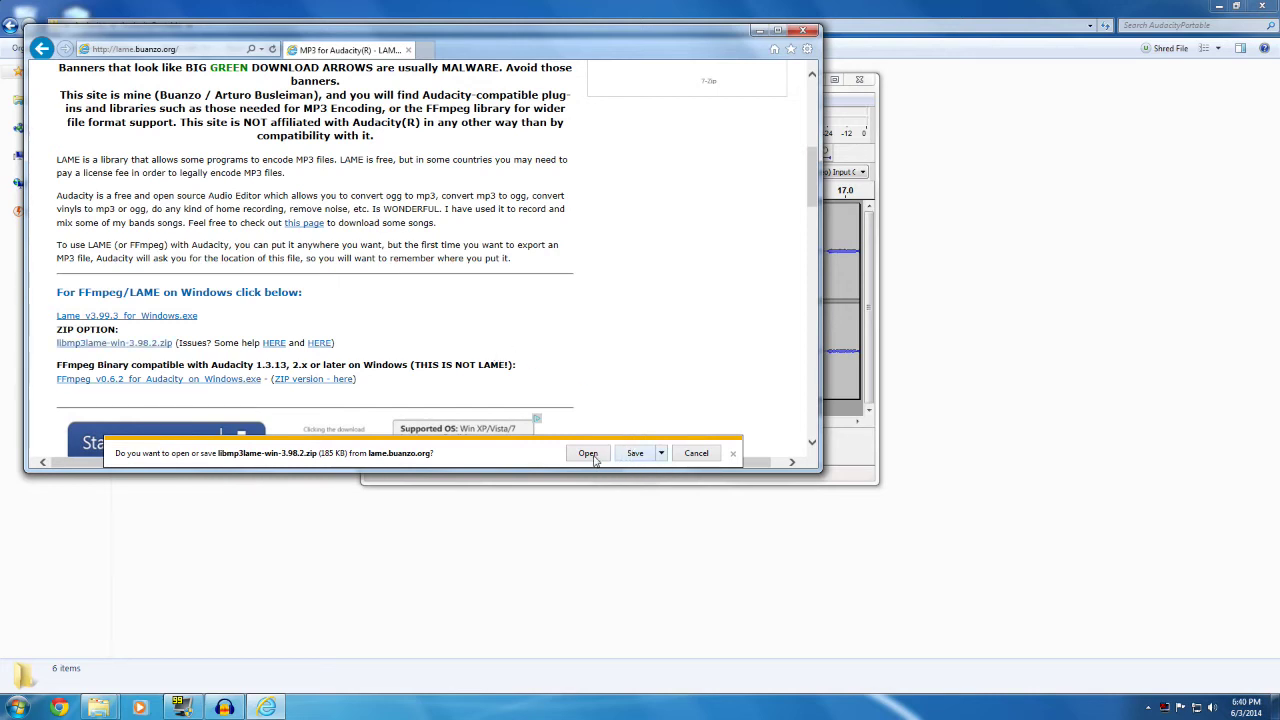
# Step: Start a Save as for the zip and look up the AudacityPortable folder window
pyautogui.click(661, 455)
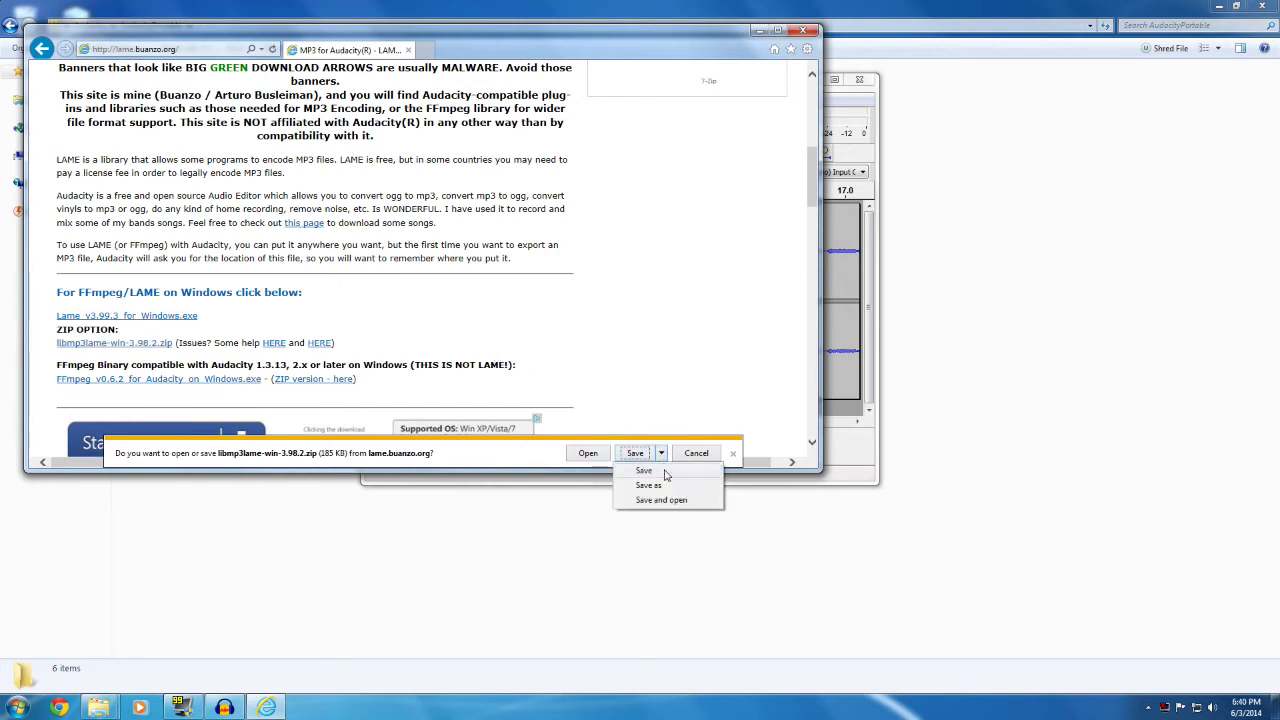
pyautogui.click(649, 485)
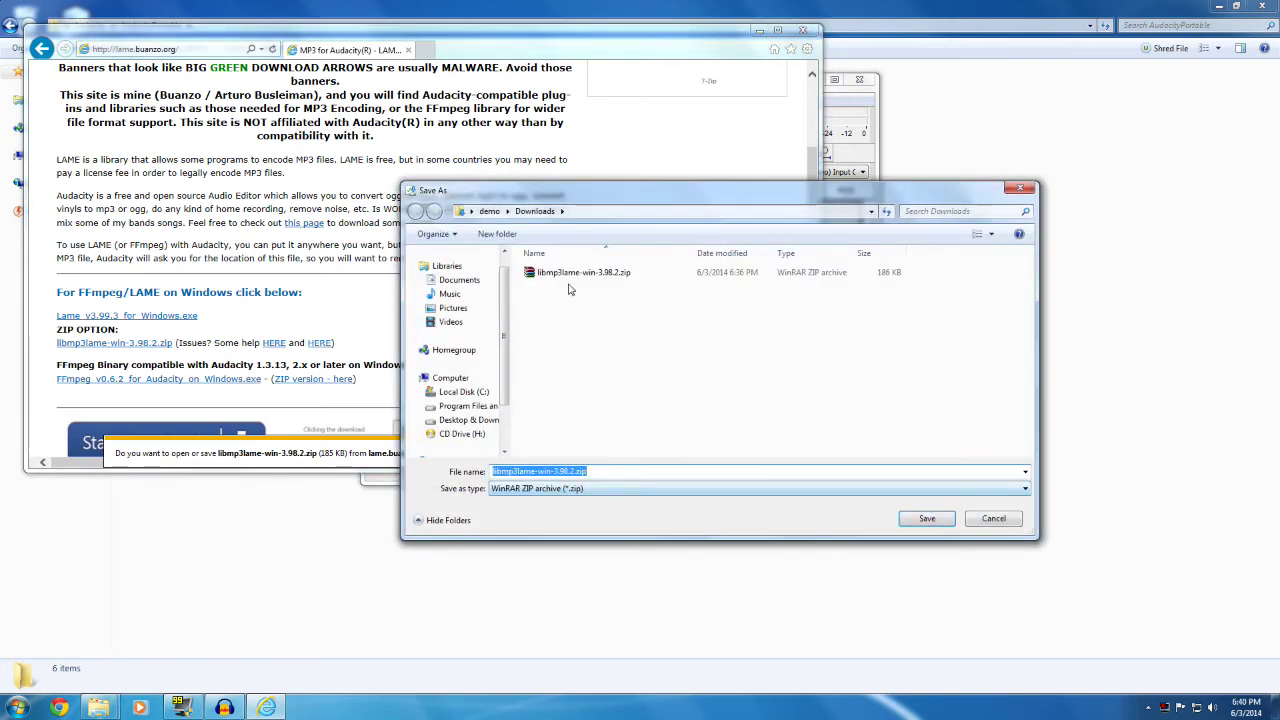
pyautogui.click(607, 212)
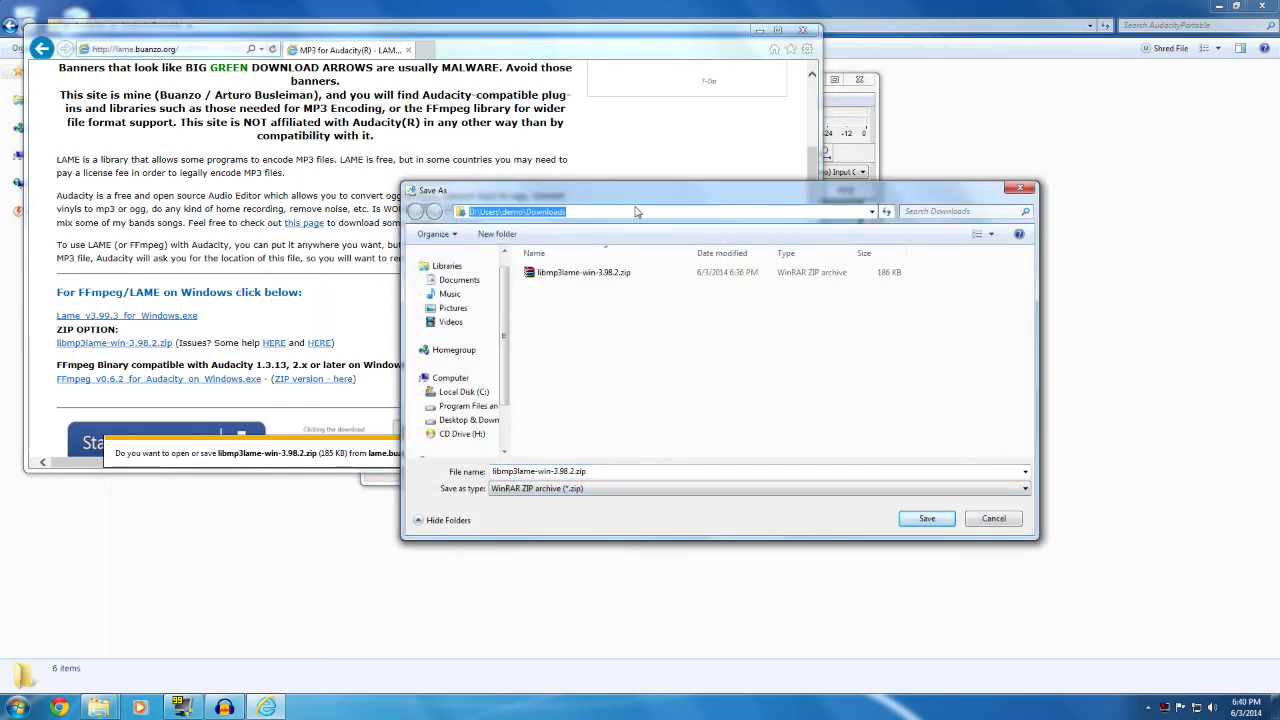
pyautogui.click(972, 27)
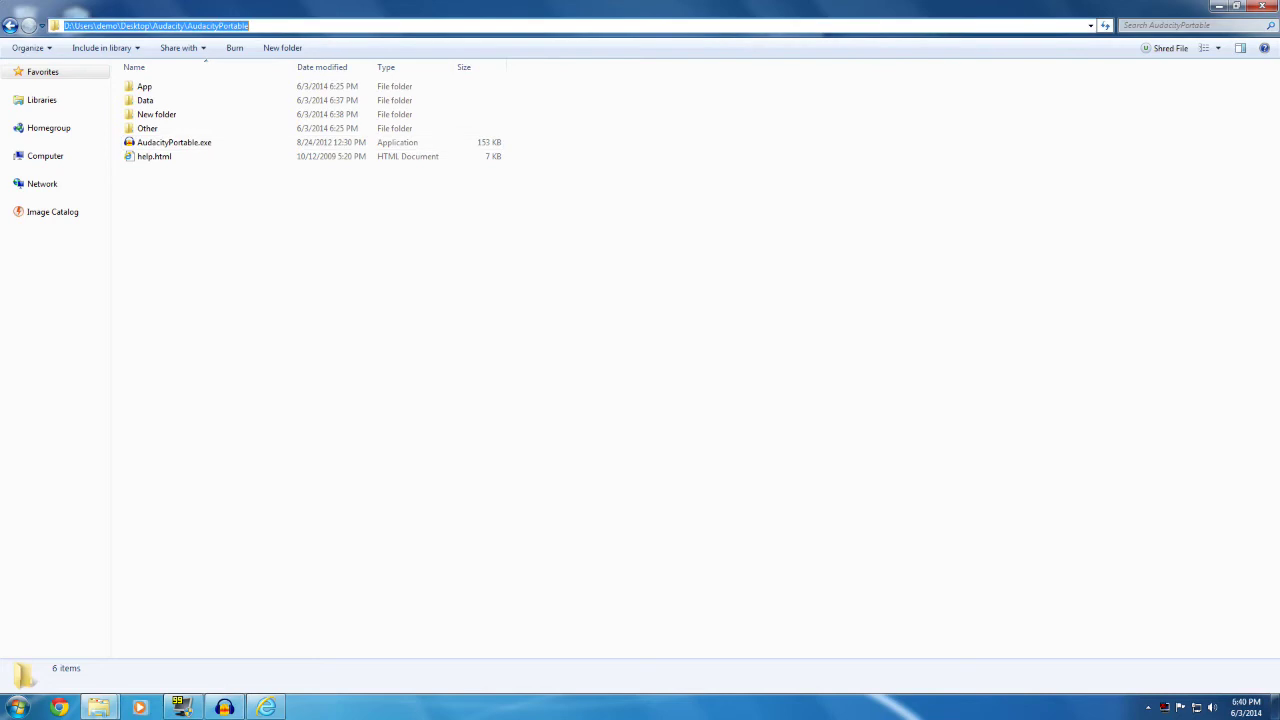
pyautogui.click(266, 707)
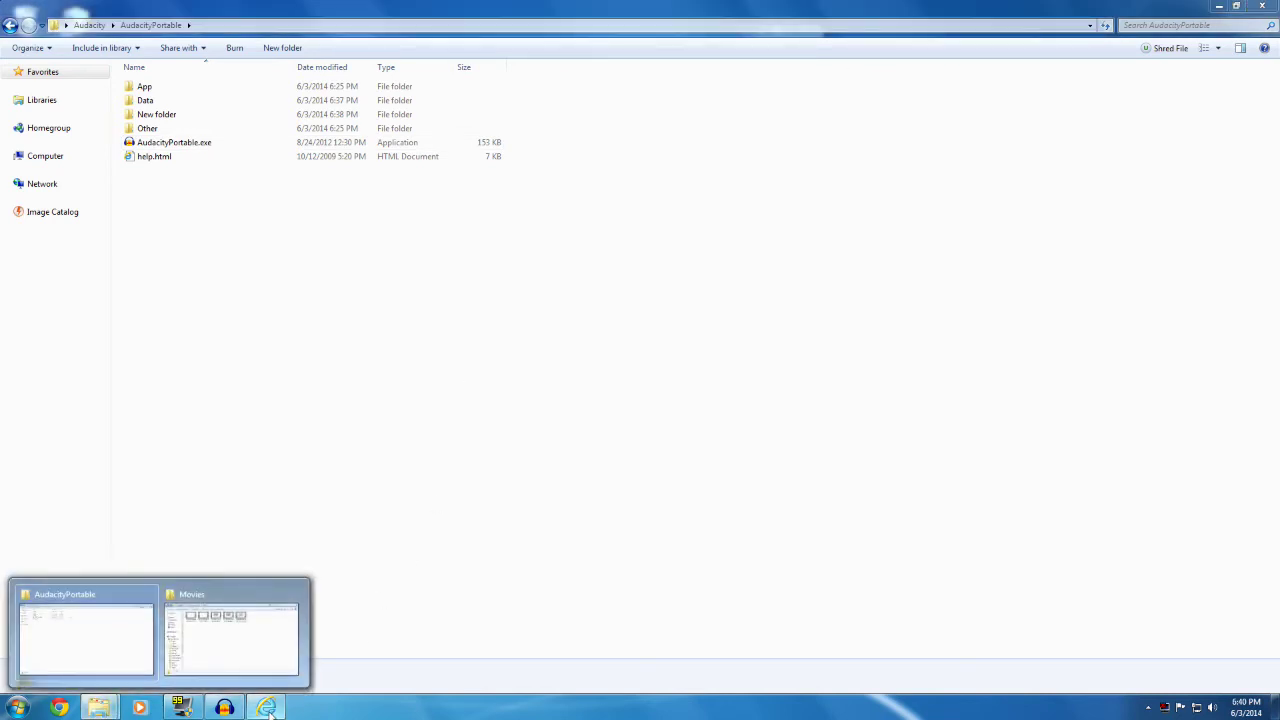
pyautogui.click(86, 634)
pyautogui.click(661, 454)
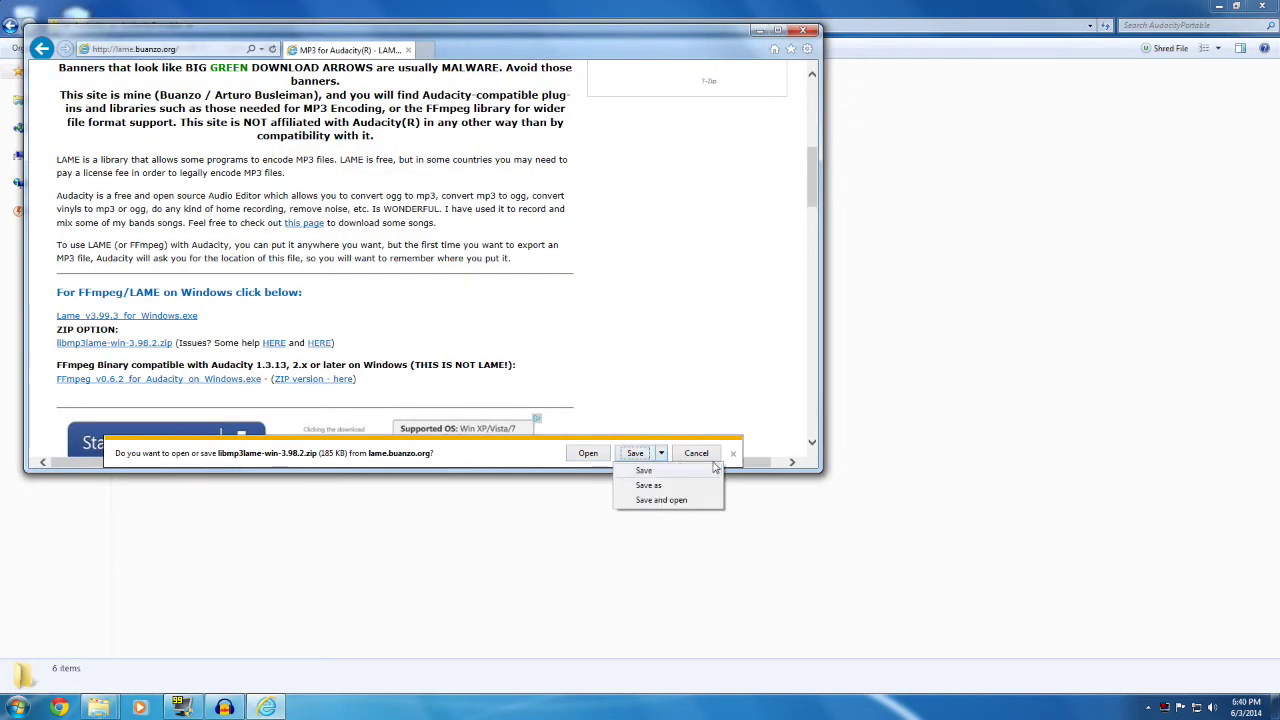
pyautogui.click(706, 486)
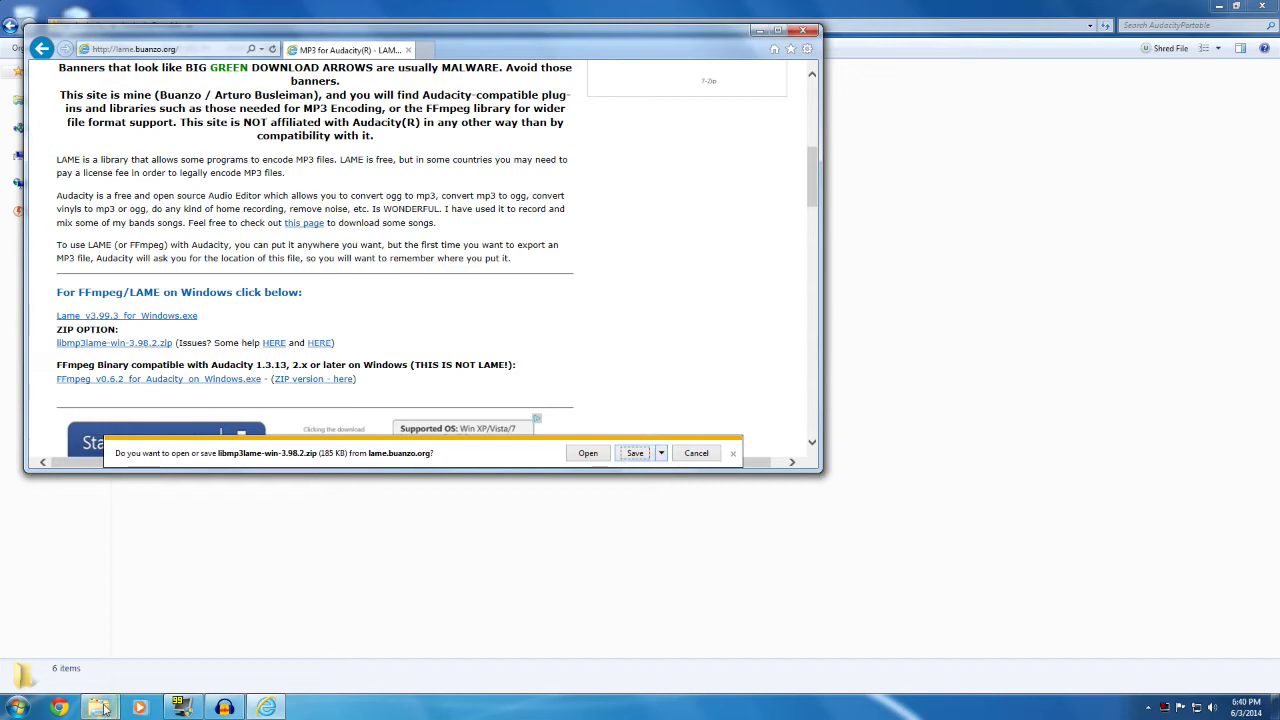
pyautogui.moveTo(99, 707)
pyautogui.click(72, 652)
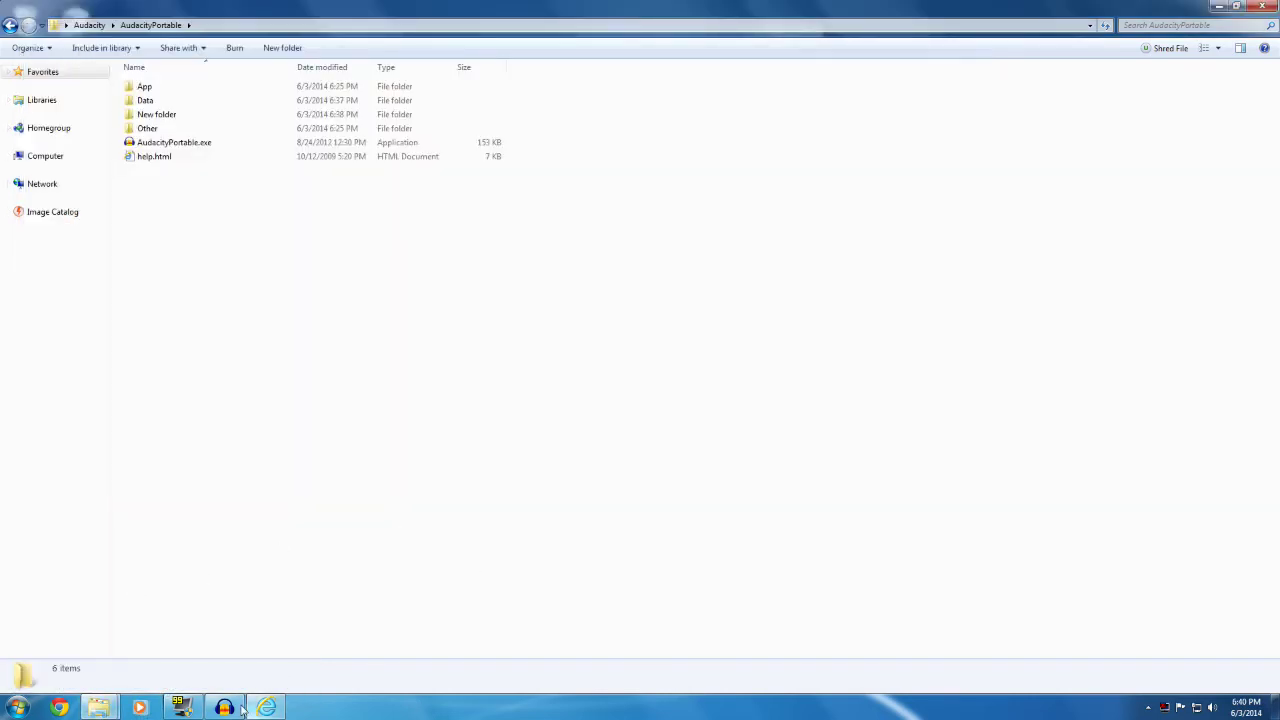
pyautogui.moveTo(266, 707)
pyautogui.click(306, 650)
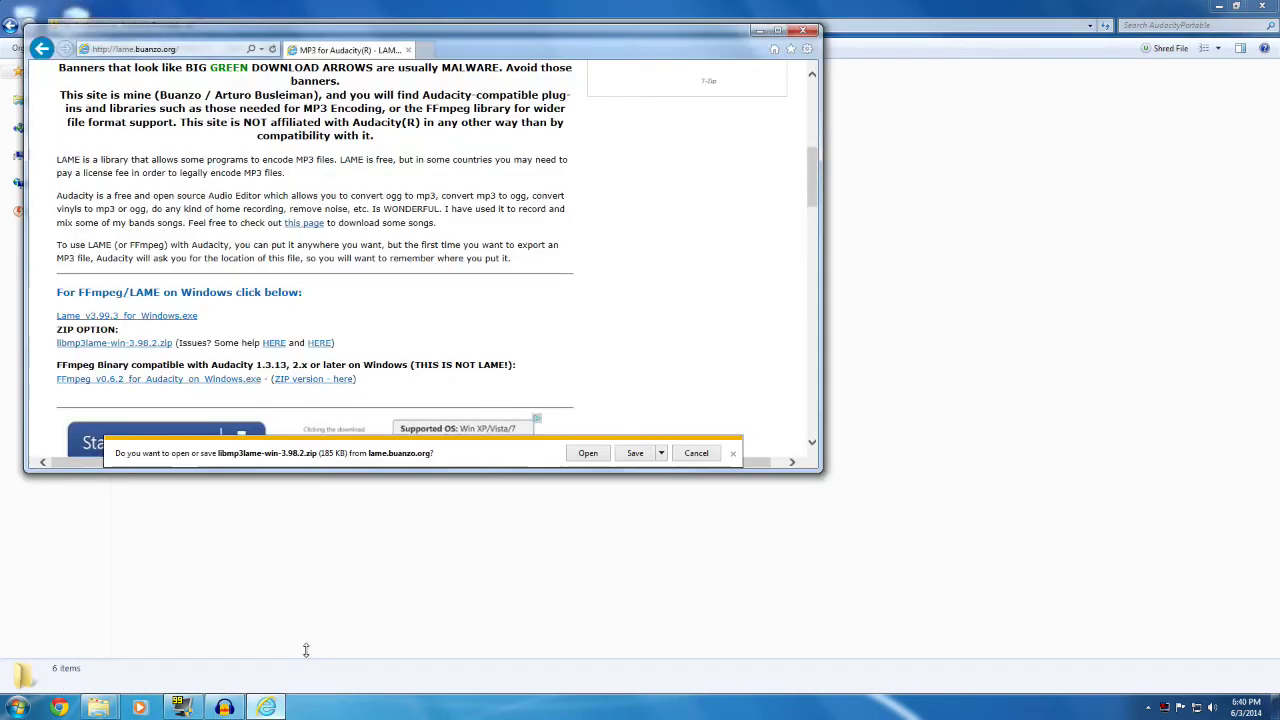
# Step: Save libmp3lame-win-3.98.2.zip into the pasted AudacityPortable folder path, then close Internet Explorer
pyautogui.click(661, 453)
pyautogui.click(665, 486)
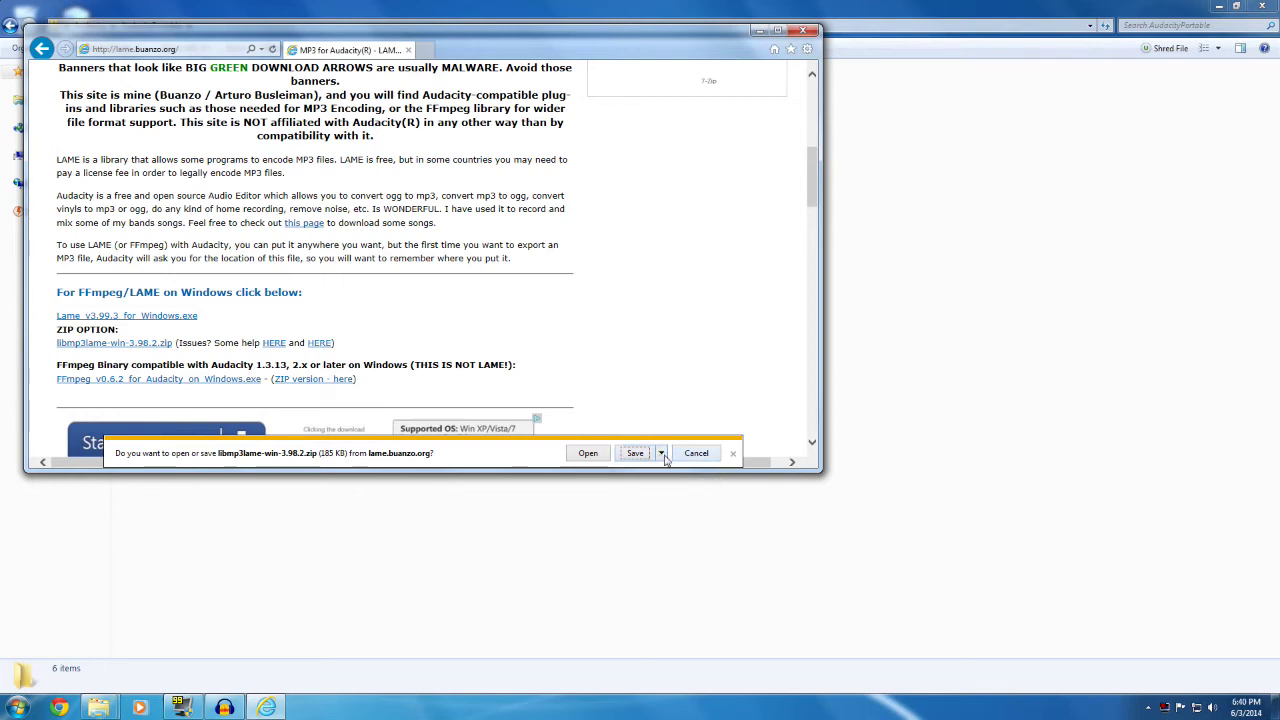
pyautogui.click(661, 453)
pyautogui.click(665, 482)
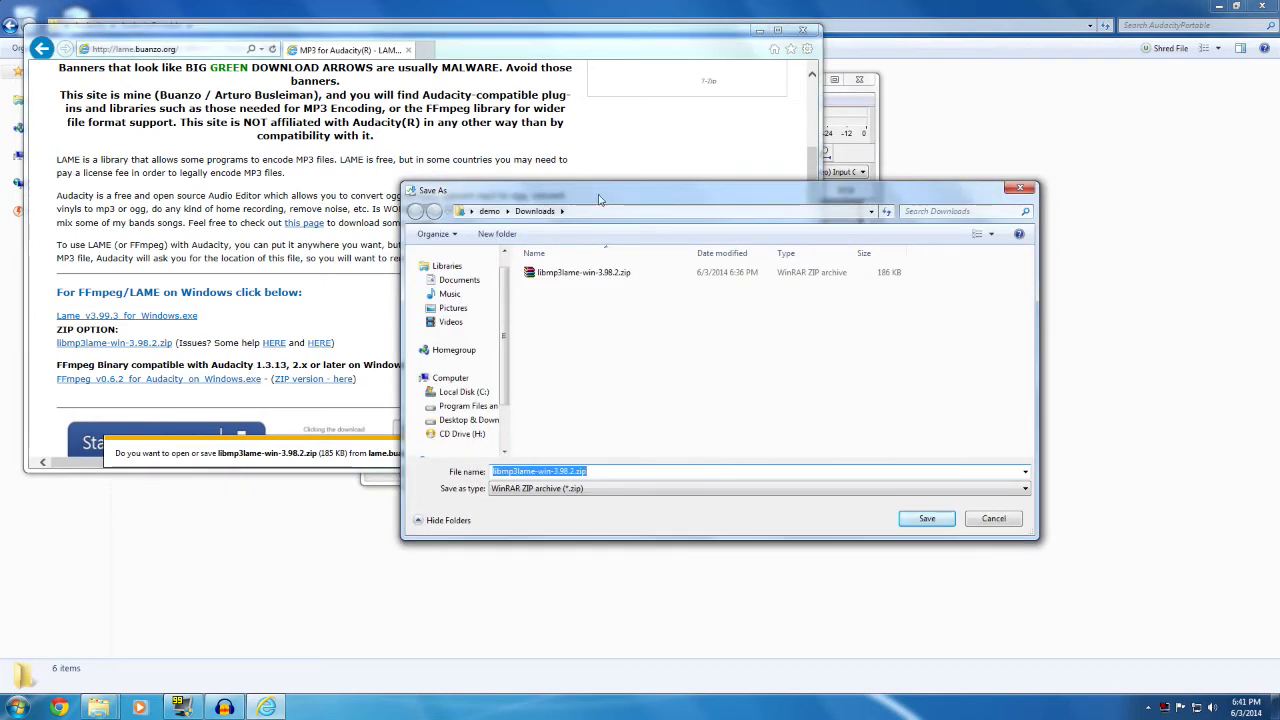
pyautogui.click(660, 211)
pyautogui.hotkey('ctrl', 'v')
pyautogui.press('Return')
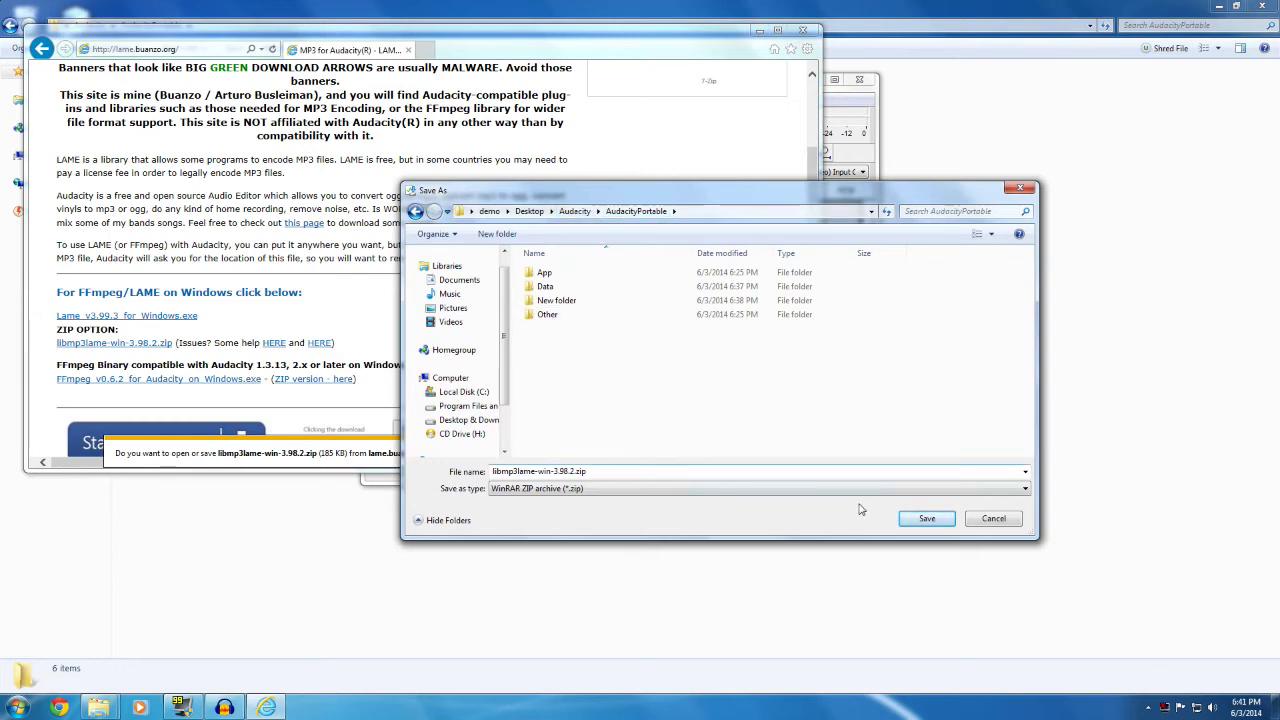
pyautogui.click(939, 525)
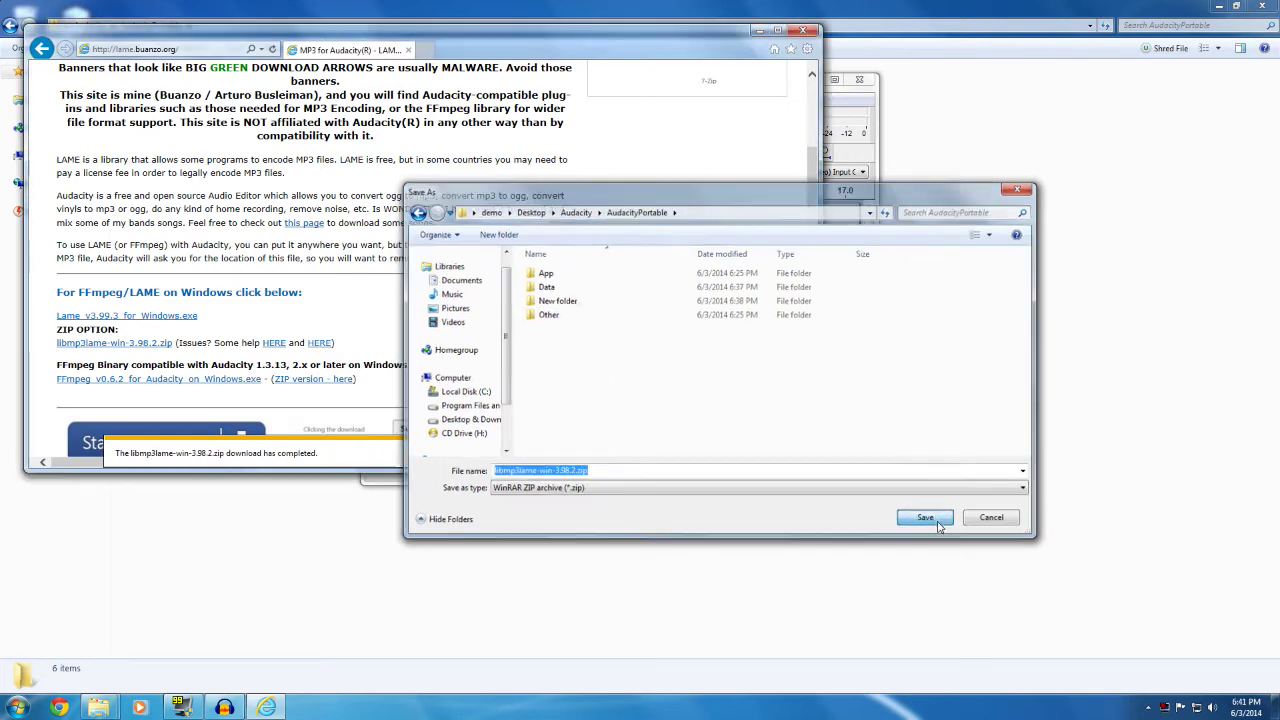
pyautogui.click(799, 29)
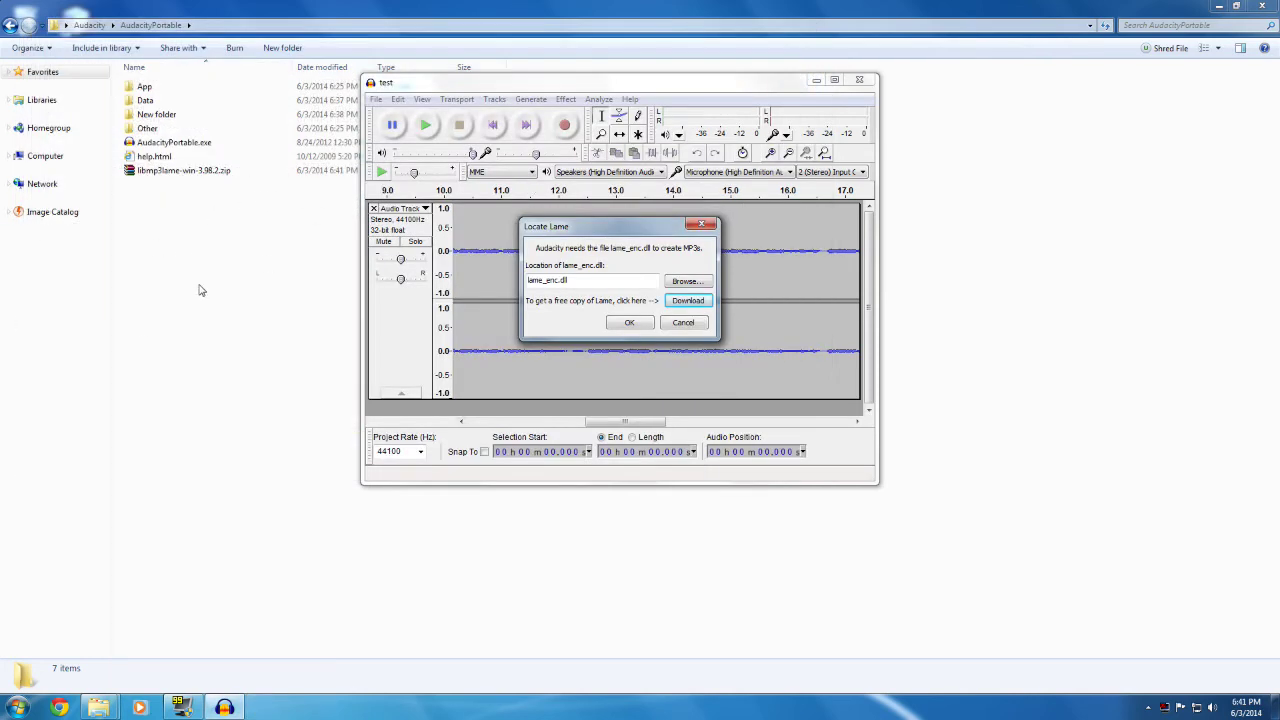
pyautogui.click(205, 252)
# Step: Inspect the libmp3lame zip, opening it briefly in WinRAR and closing it
pyautogui.click(160, 172)
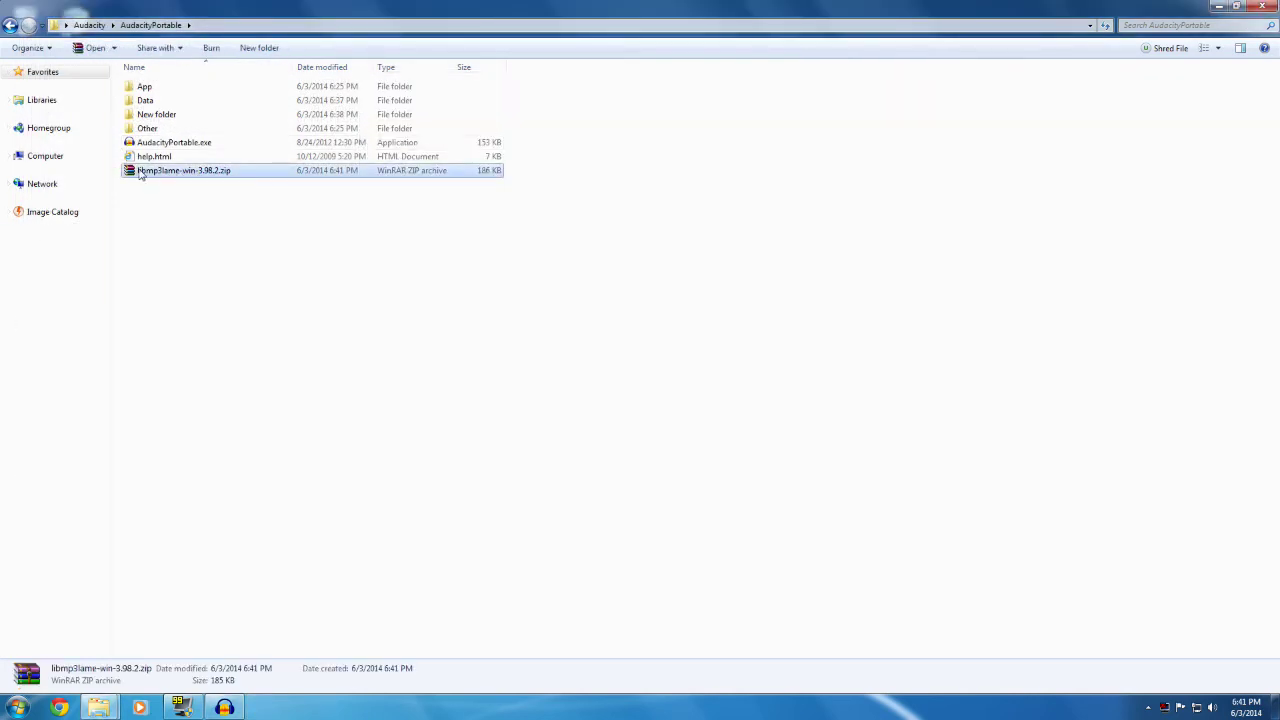
pyautogui.press('F2')
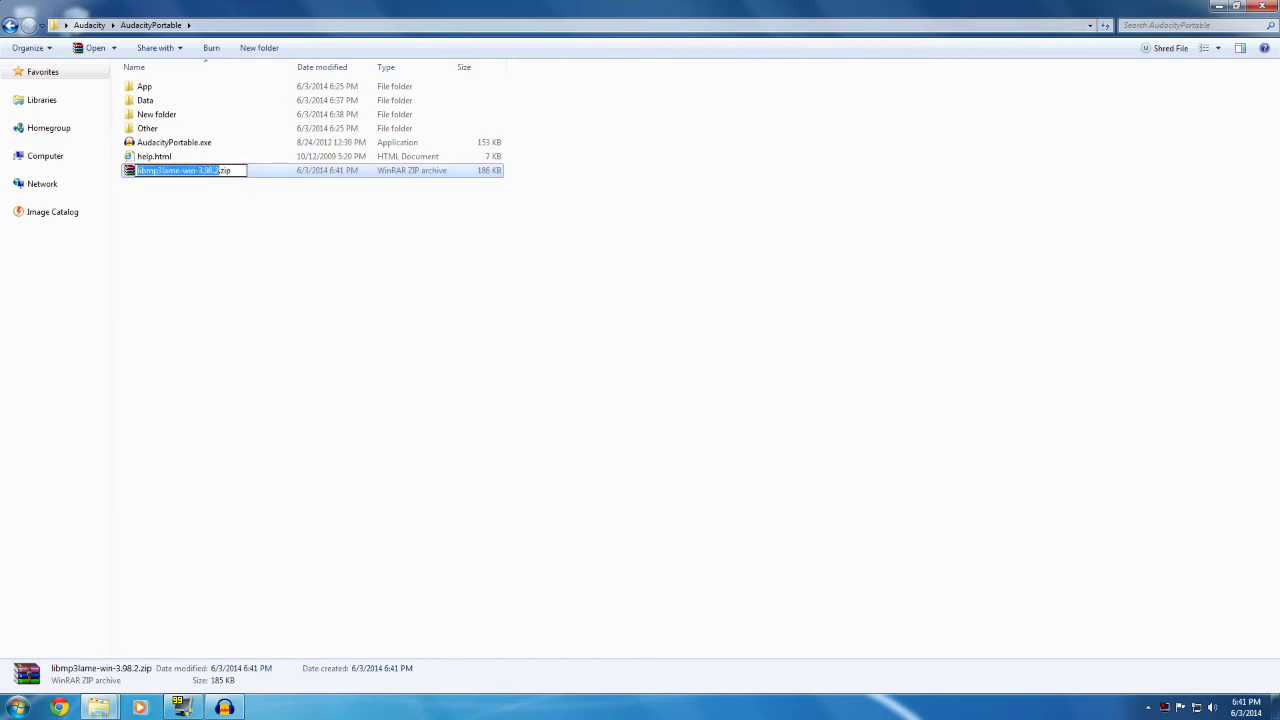
pyautogui.hotkey('ctrl', 'a')
pyautogui.press('Escape')
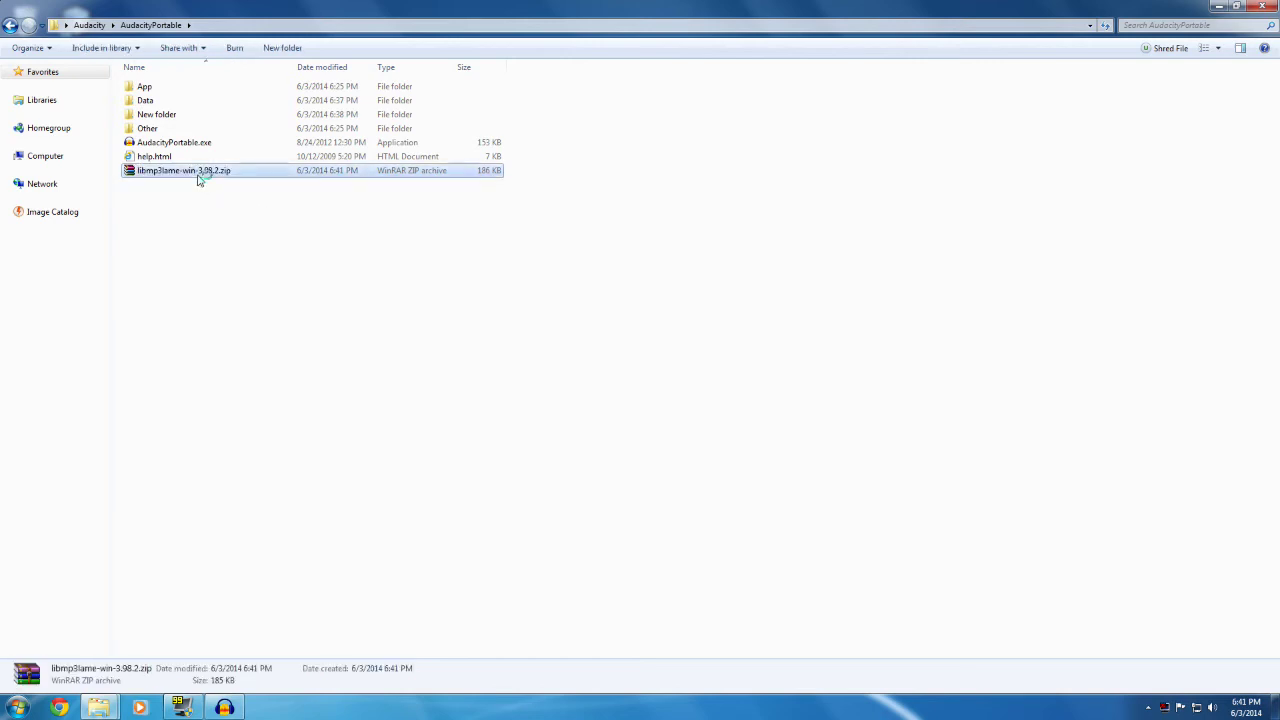
pyautogui.doubleClick(200, 173)
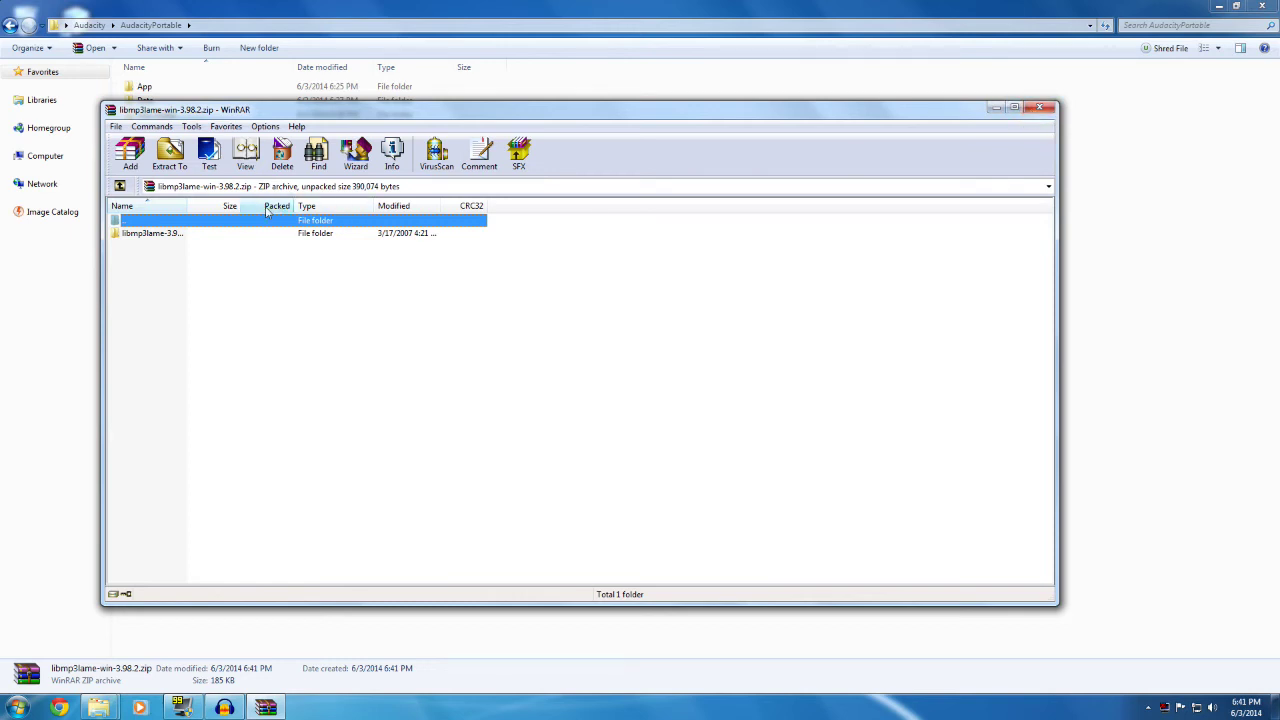
pyautogui.click(1039, 108)
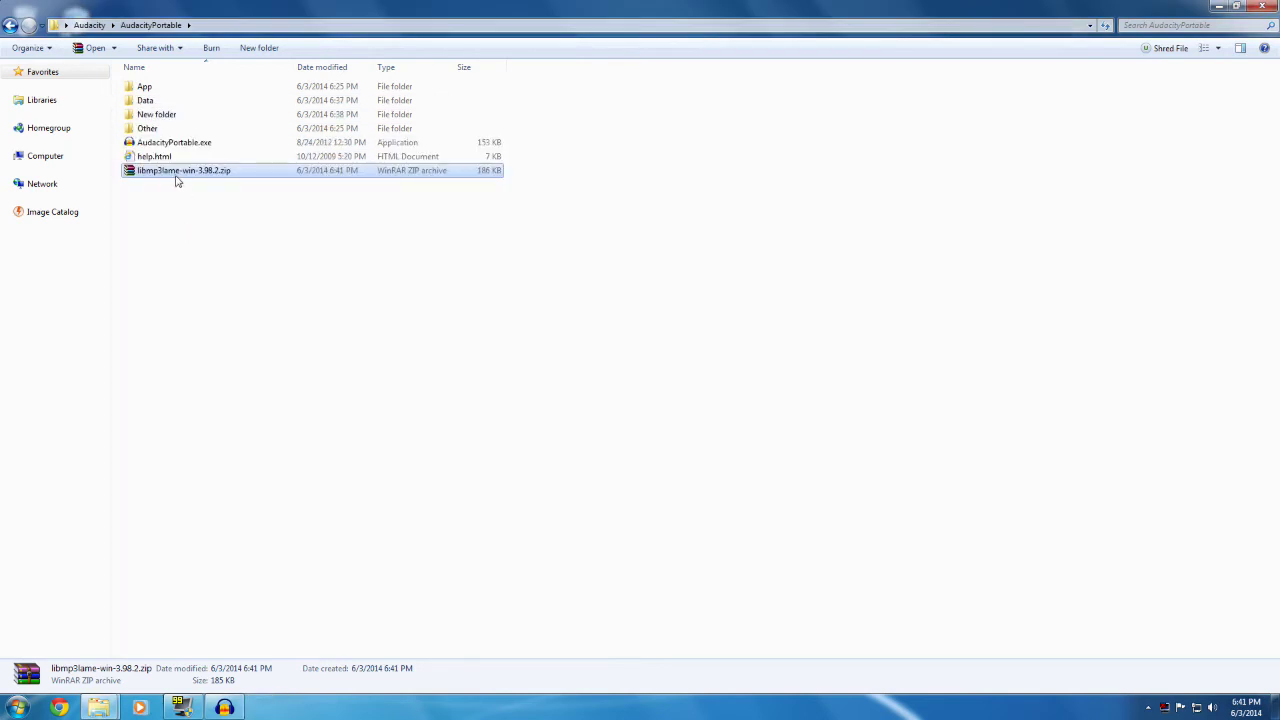
# Step: Open the zip in 7-Zip and extract lame_enc.dll into the AudacityPortable folder
pyautogui.rightClick(177, 174)
pyautogui.moveTo(246, 258)
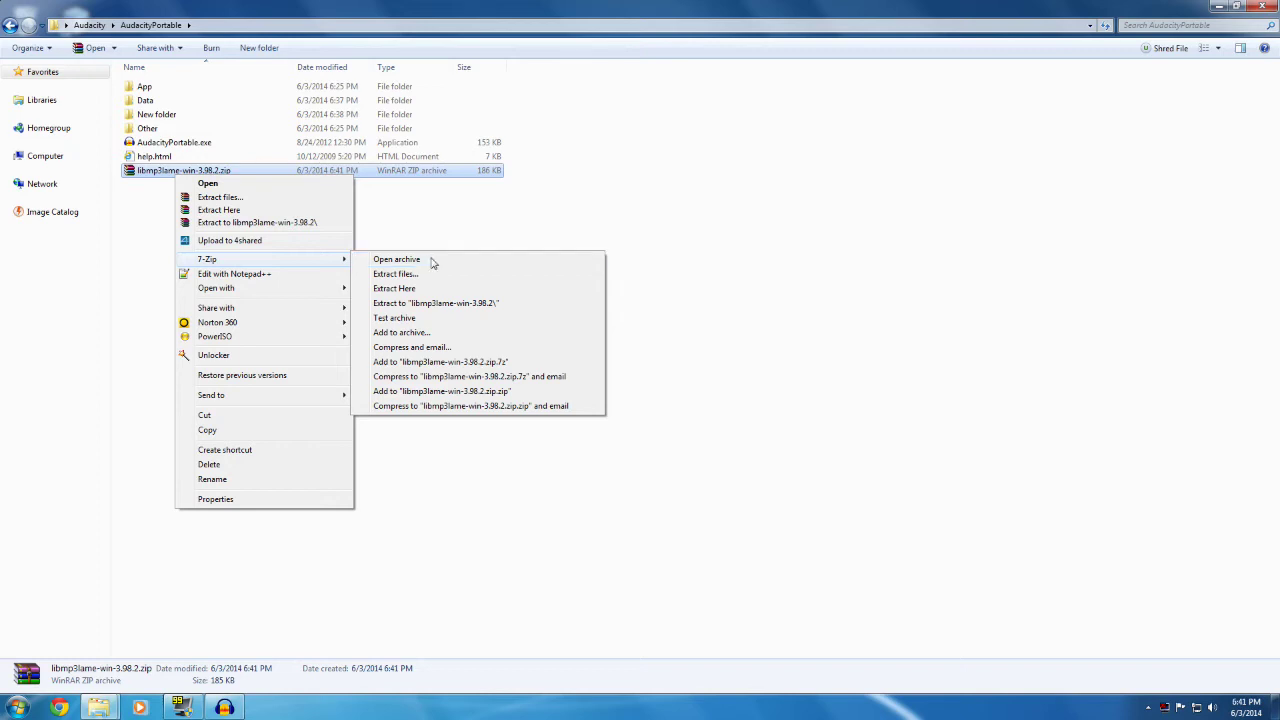
pyautogui.click(428, 263)
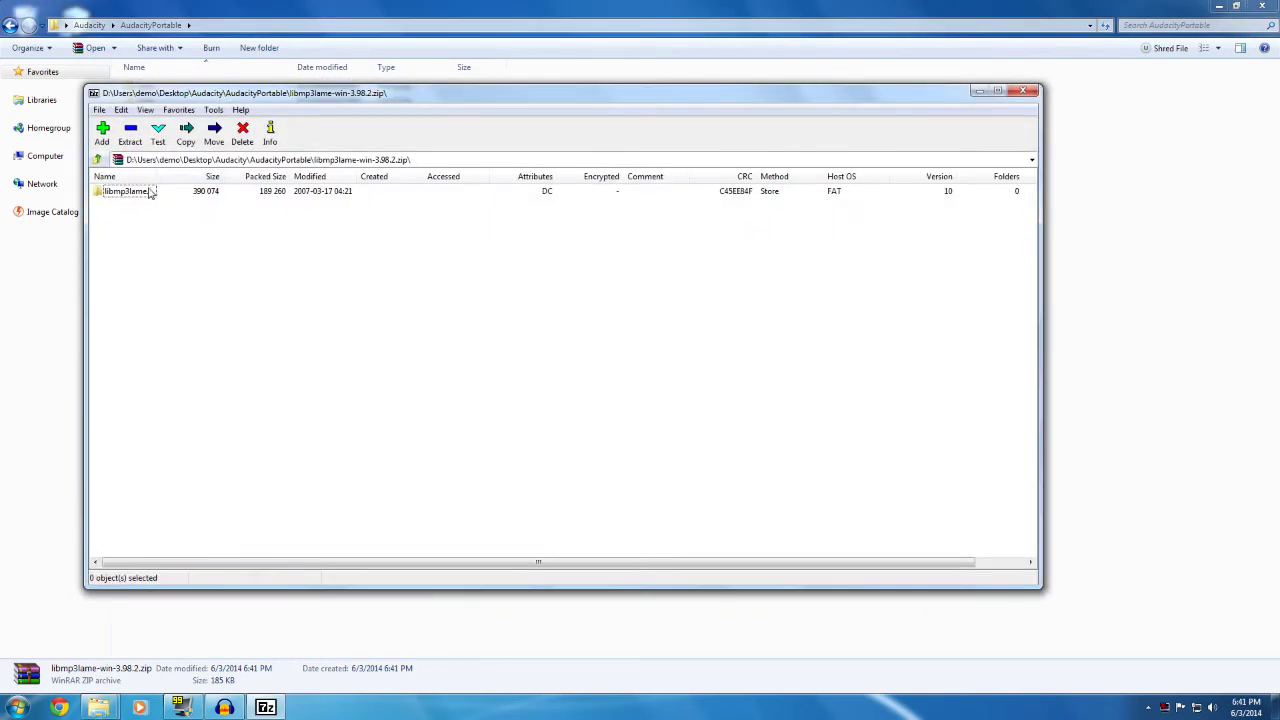
pyautogui.doubleClick(147, 193)
pyautogui.click(133, 205)
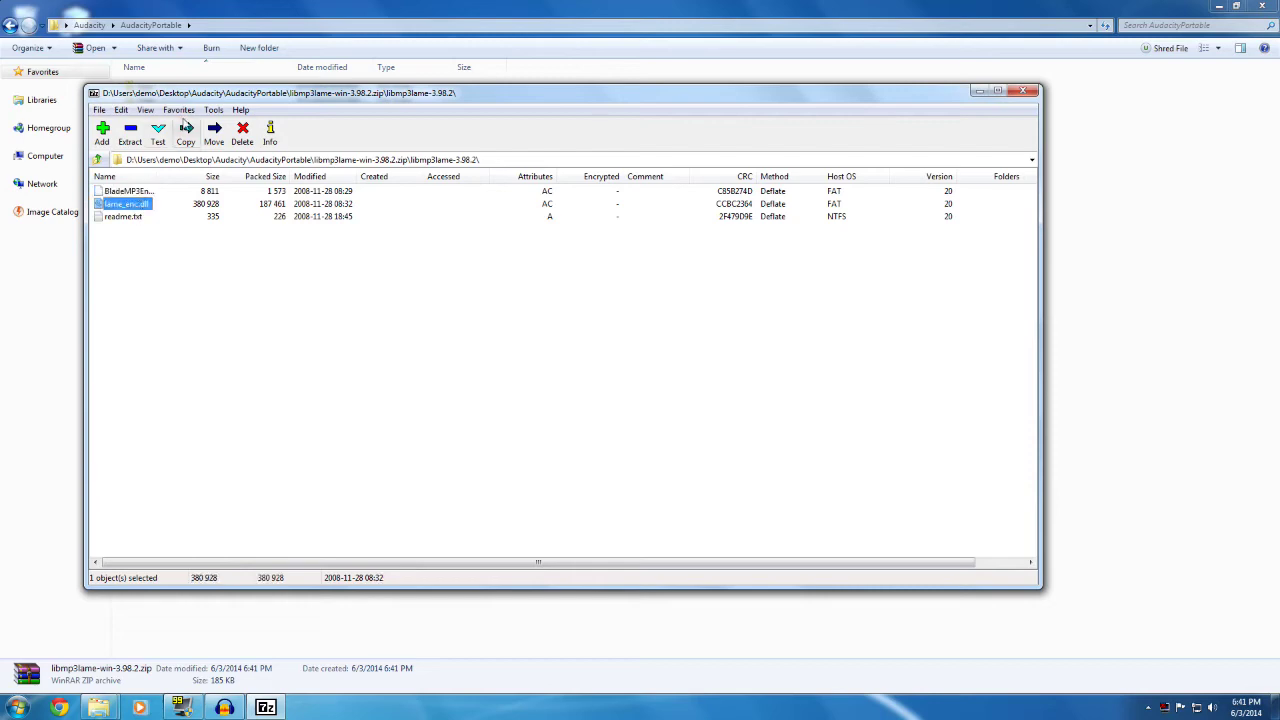
pyautogui.moveTo(194, 97); pyautogui.dragTo(497, 130)
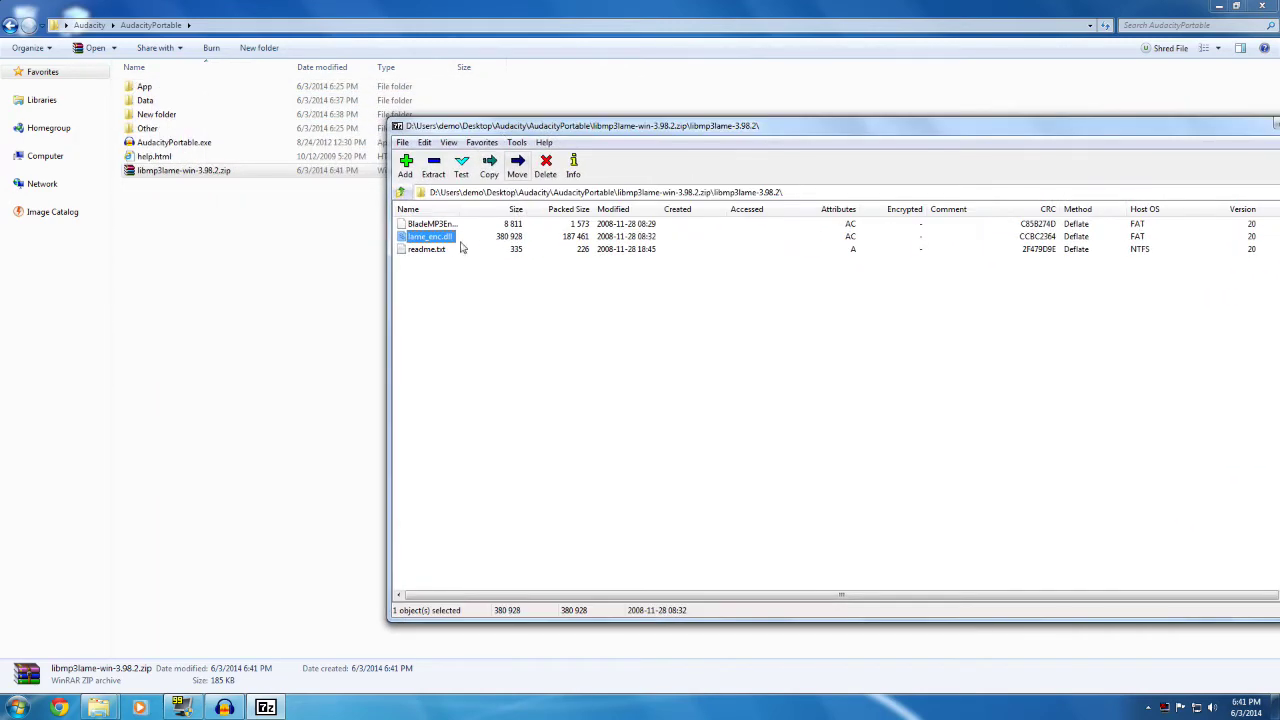
pyautogui.moveTo(445, 247); pyautogui.dragTo(212, 238)
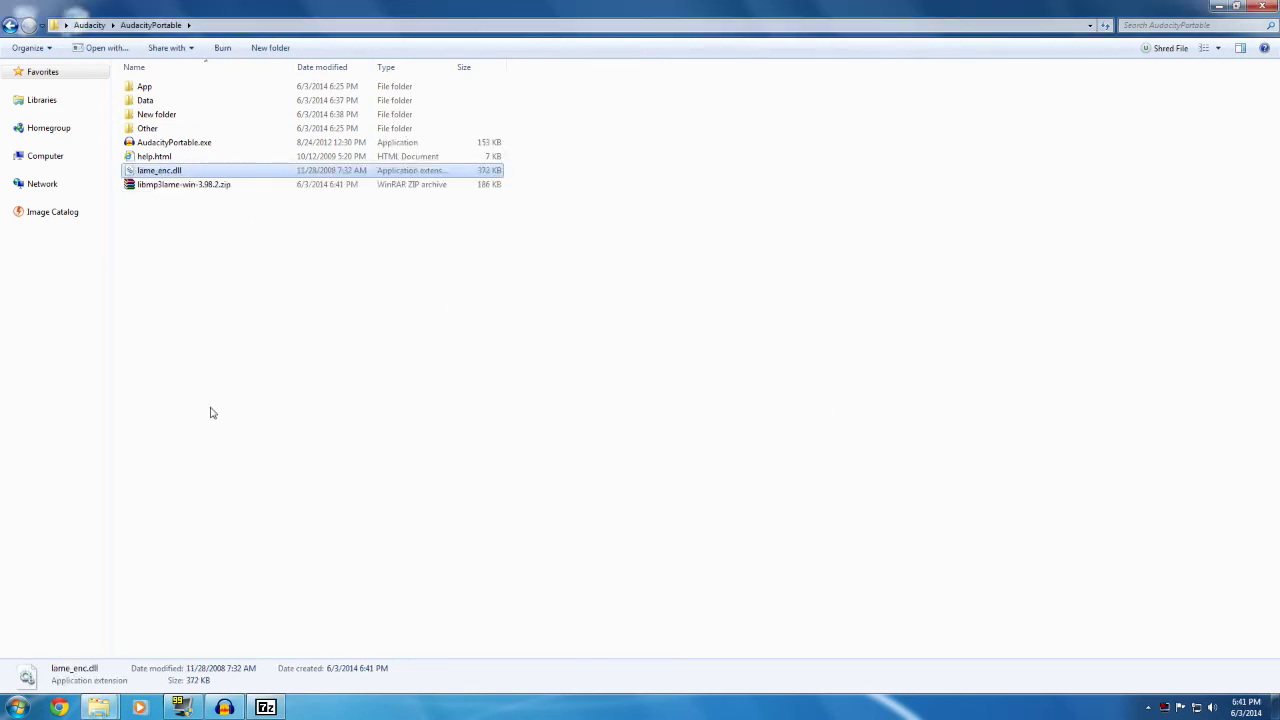
pyautogui.click(272, 708)
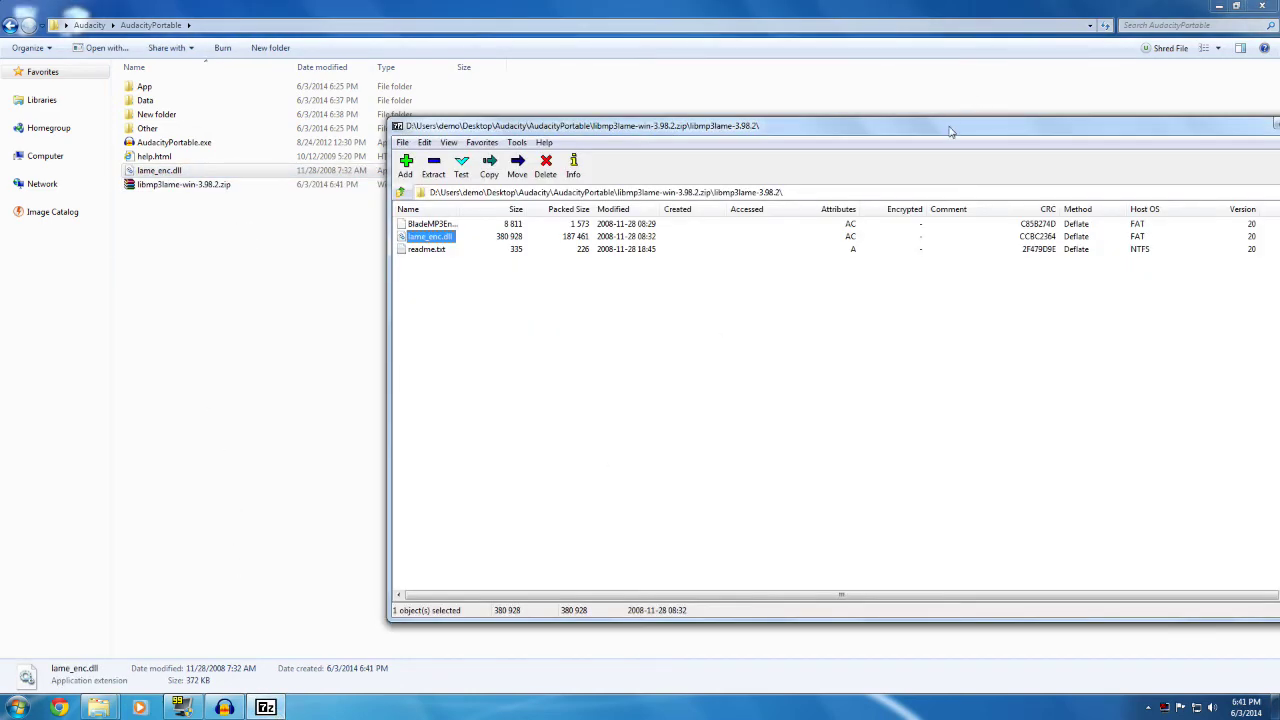
# Step: Close the 7-Zip archive window and delete libmp3lame-win-3.98.2.zip
pyautogui.moveTo(945, 131); pyautogui.dragTo(548, 122)
pyautogui.click(878, 113)
pyautogui.click(255, 185)
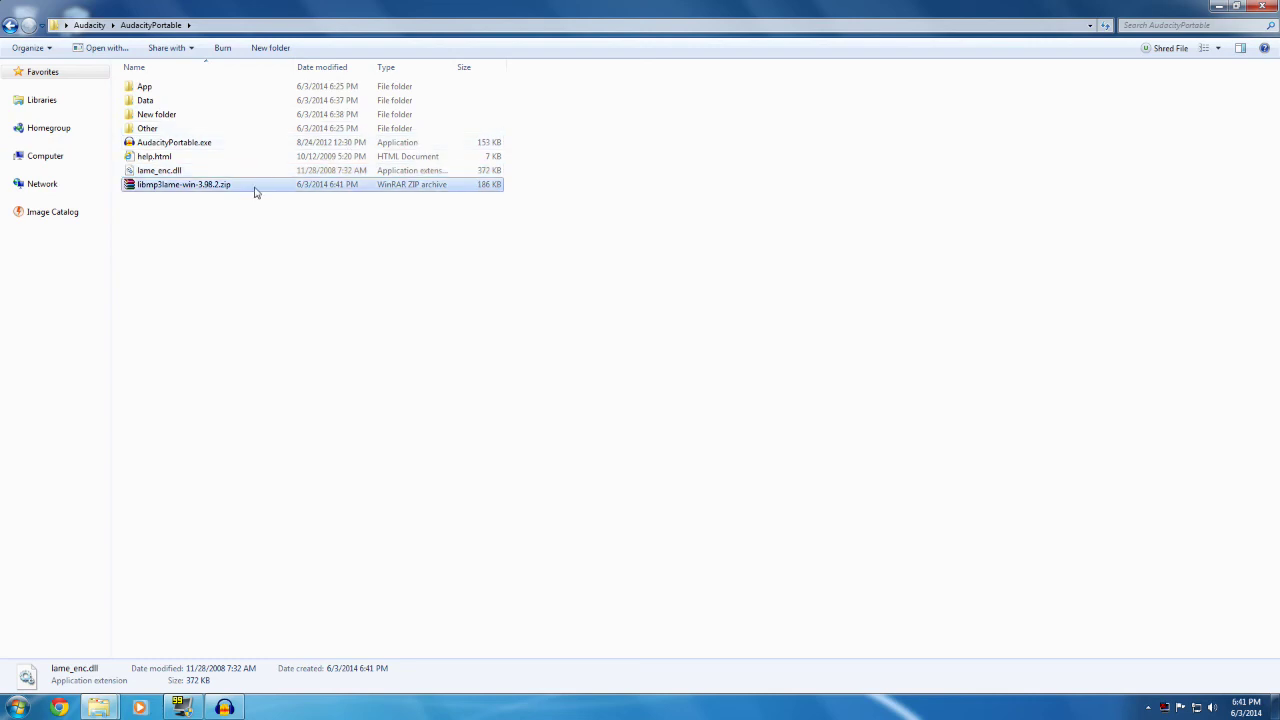
pyautogui.press('Delete')
pyautogui.press('Return')
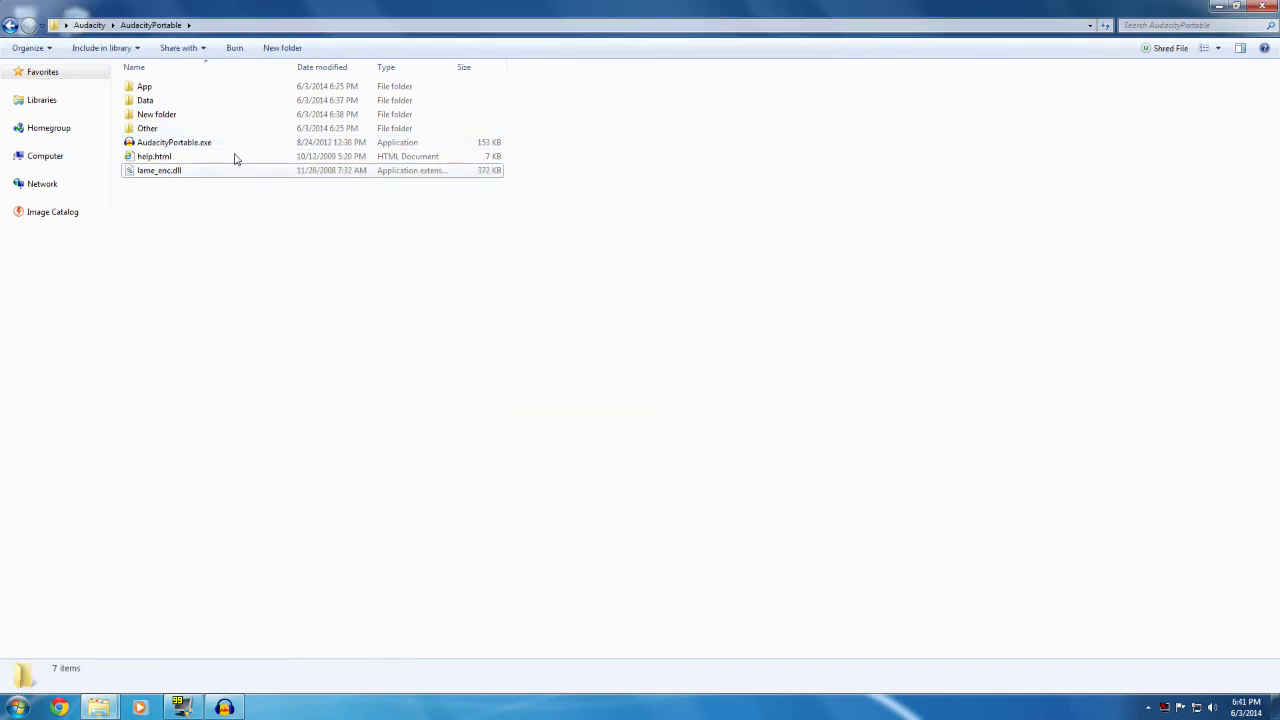
pyautogui.click(224, 708)
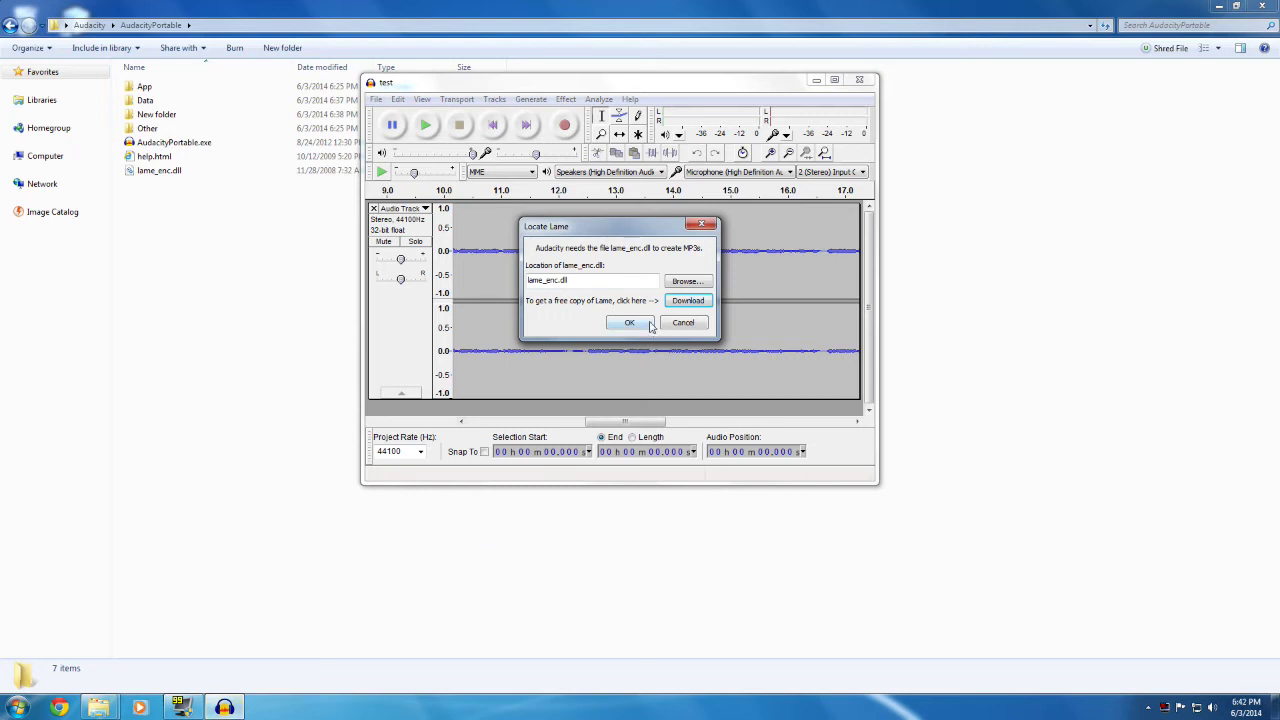
# Step: Point Locate Lame to lame_enc.dll and run the test.mp3 export
pyautogui.click(695, 285)
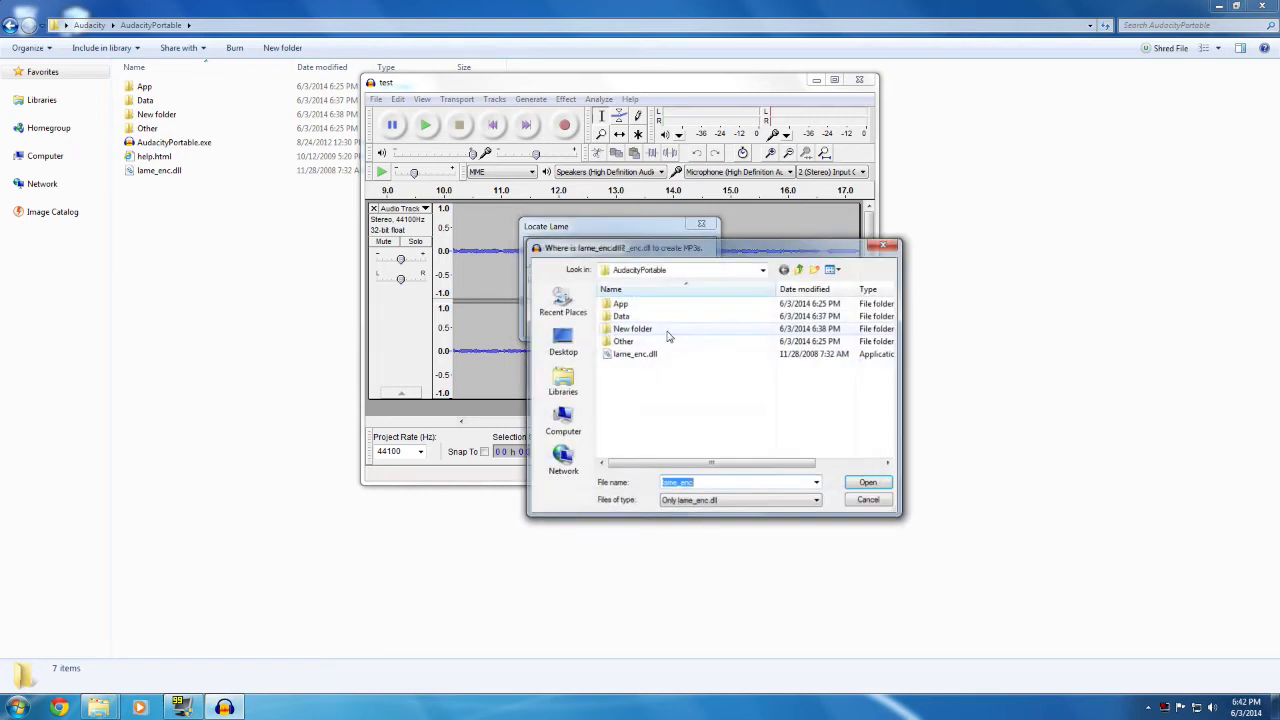
pyautogui.doubleClick(699, 359)
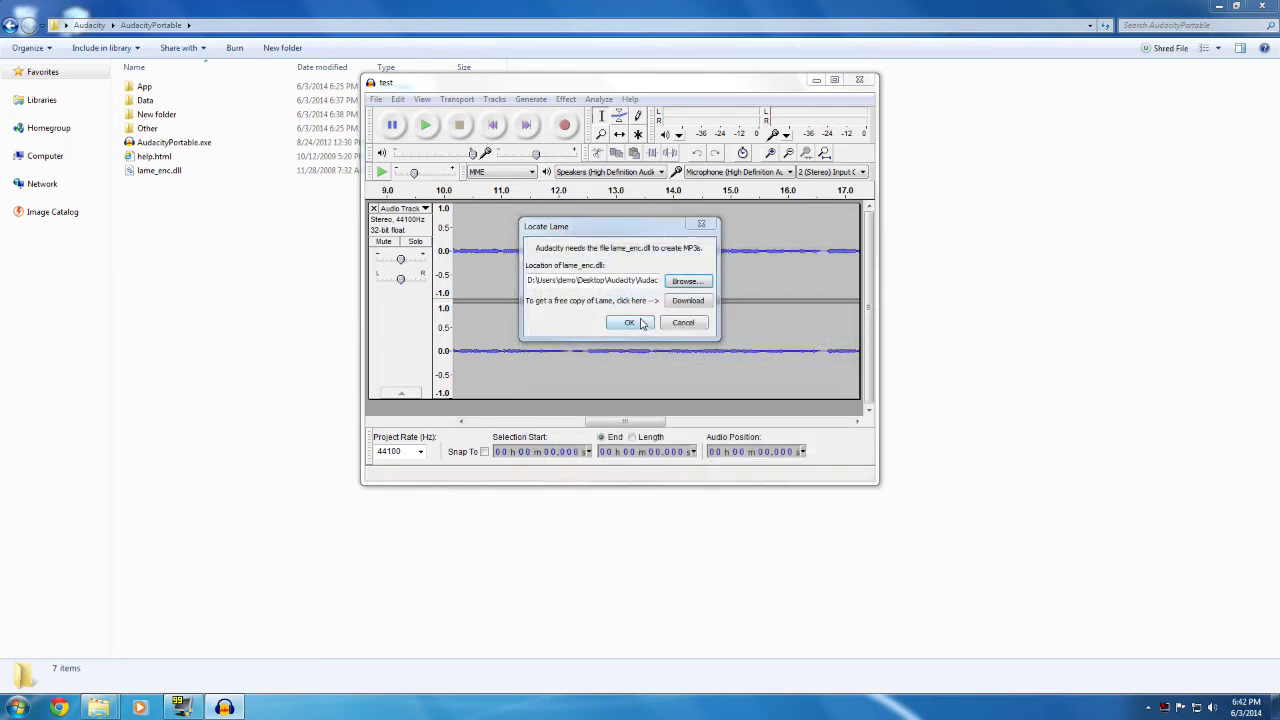
pyautogui.click(629, 322)
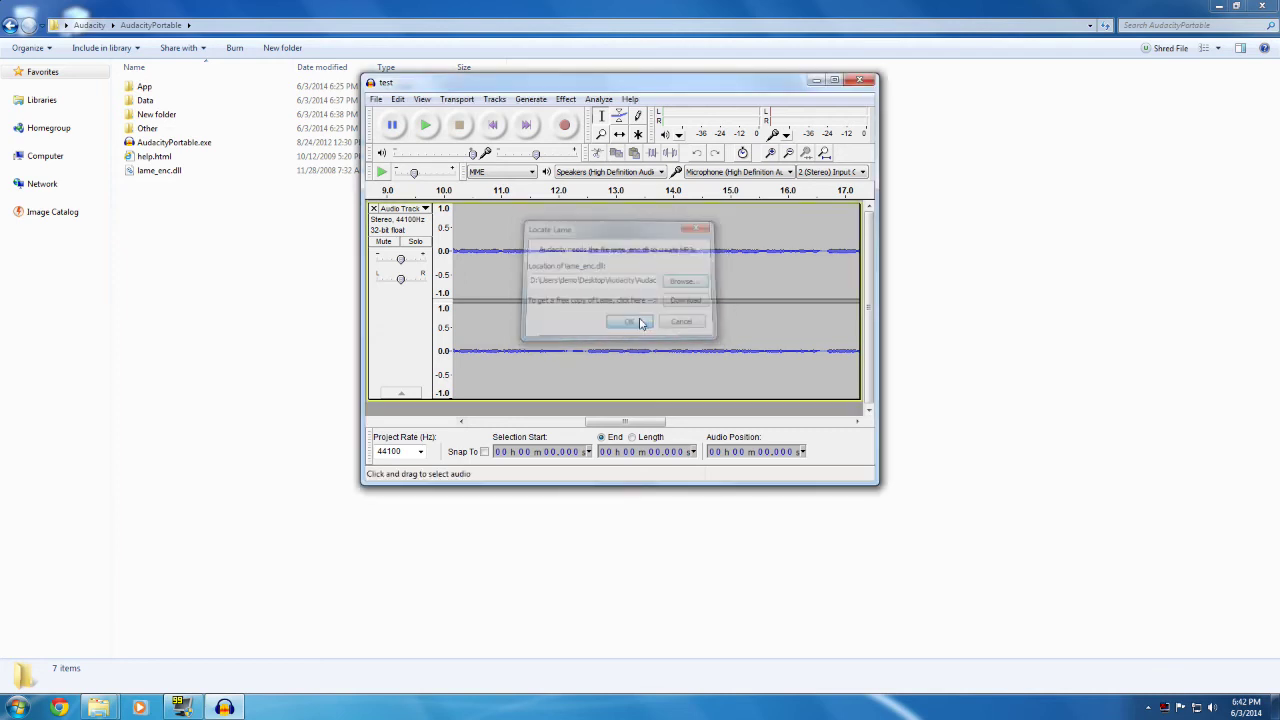
# Step: Play the exported test.mp3 to check it, then return to the Audacity project
pyautogui.doubleClick(190, 186)
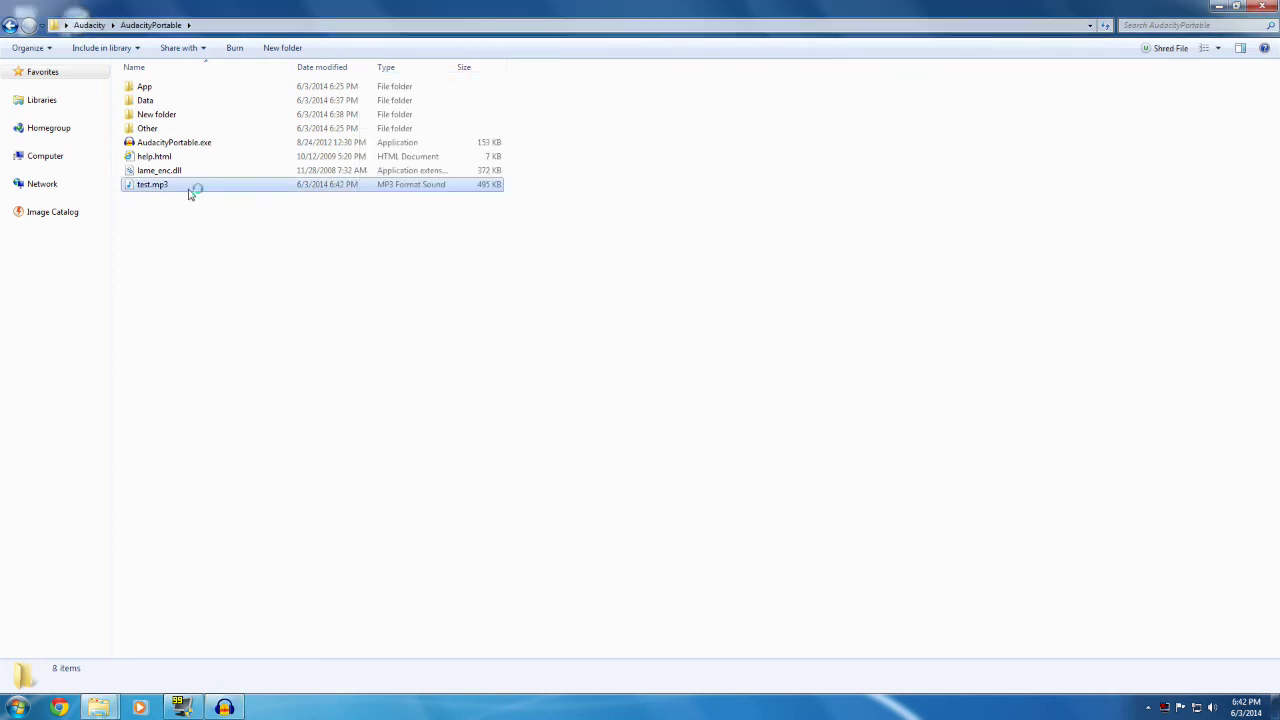
pyautogui.moveTo(60, 143); pyautogui.dragTo(97, 145)
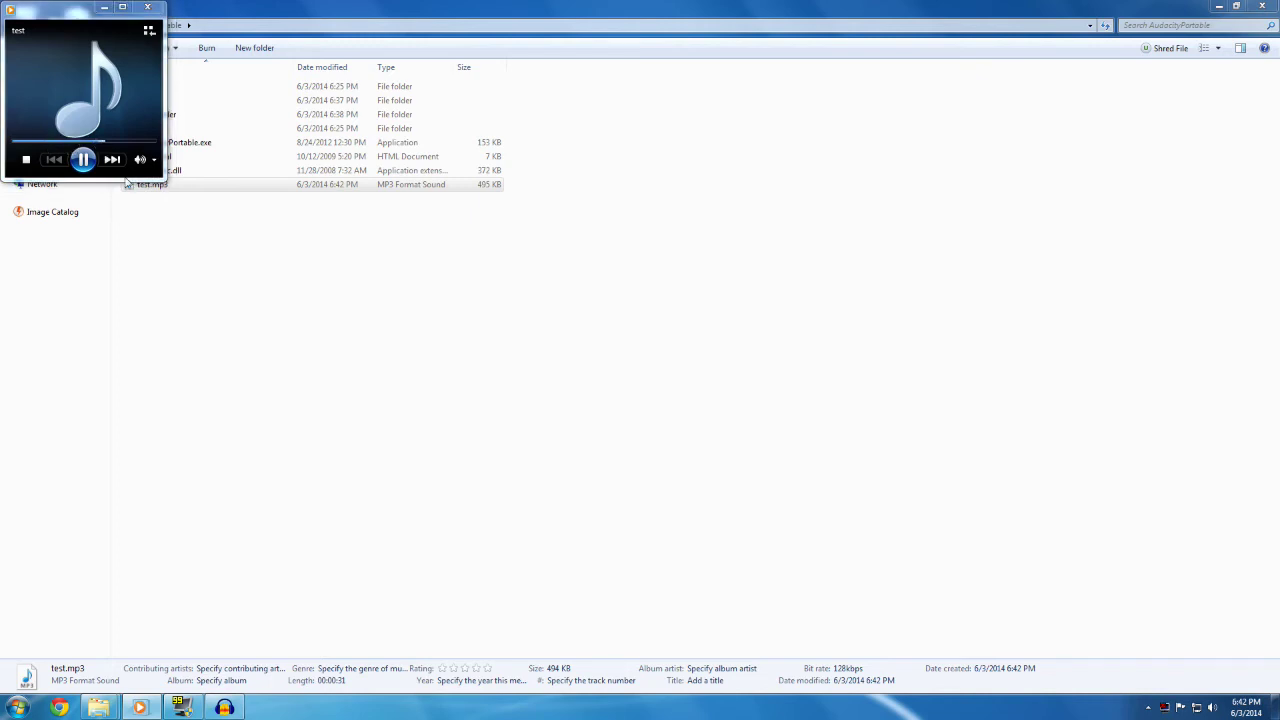
pyautogui.click(277, 290)
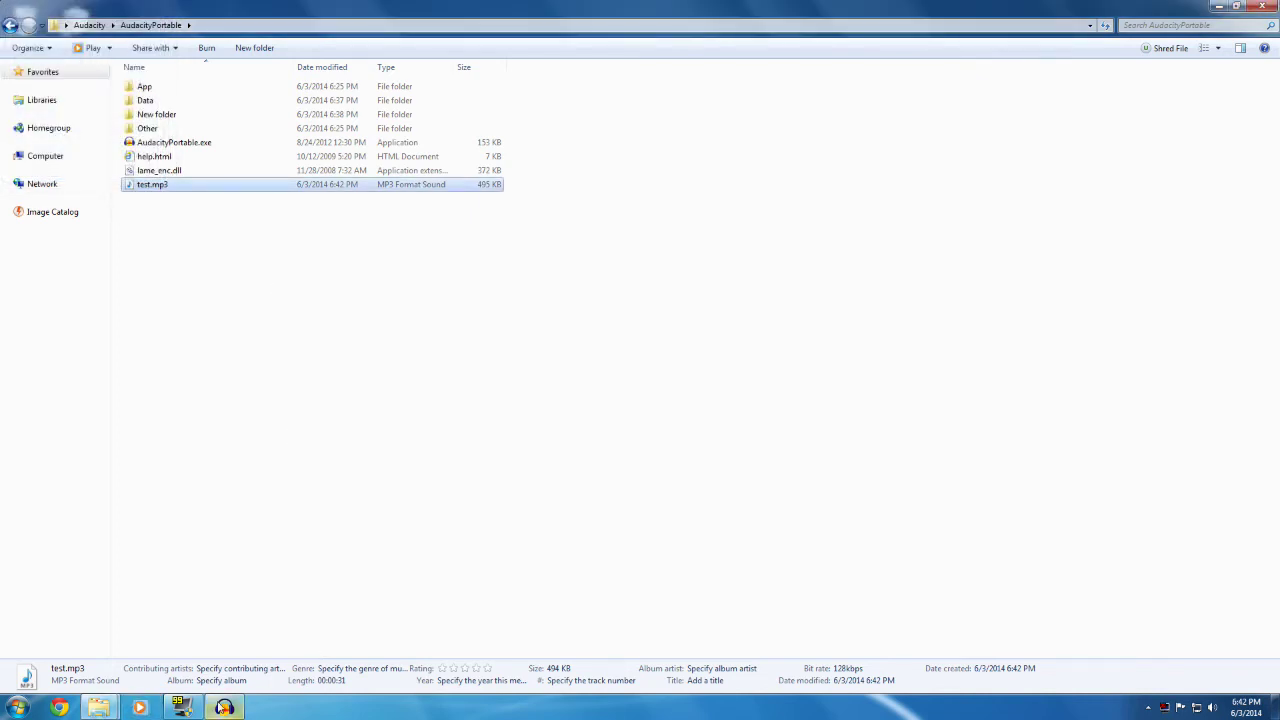
pyautogui.click(224, 707)
pyautogui.moveTo(655, 421); pyautogui.dragTo(538, 421)
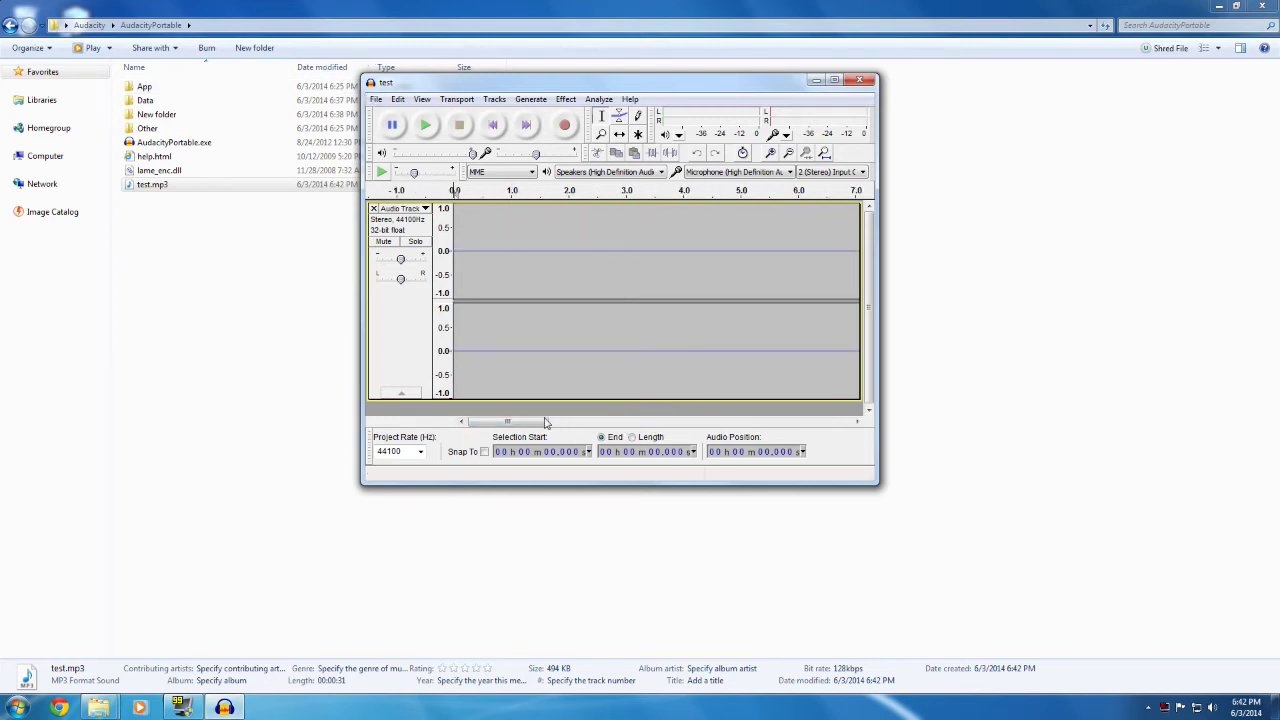
pyautogui.click(725, 423)
pyautogui.moveTo(626, 421); pyautogui.dragTo(507, 421)
pyautogui.click(377, 100)
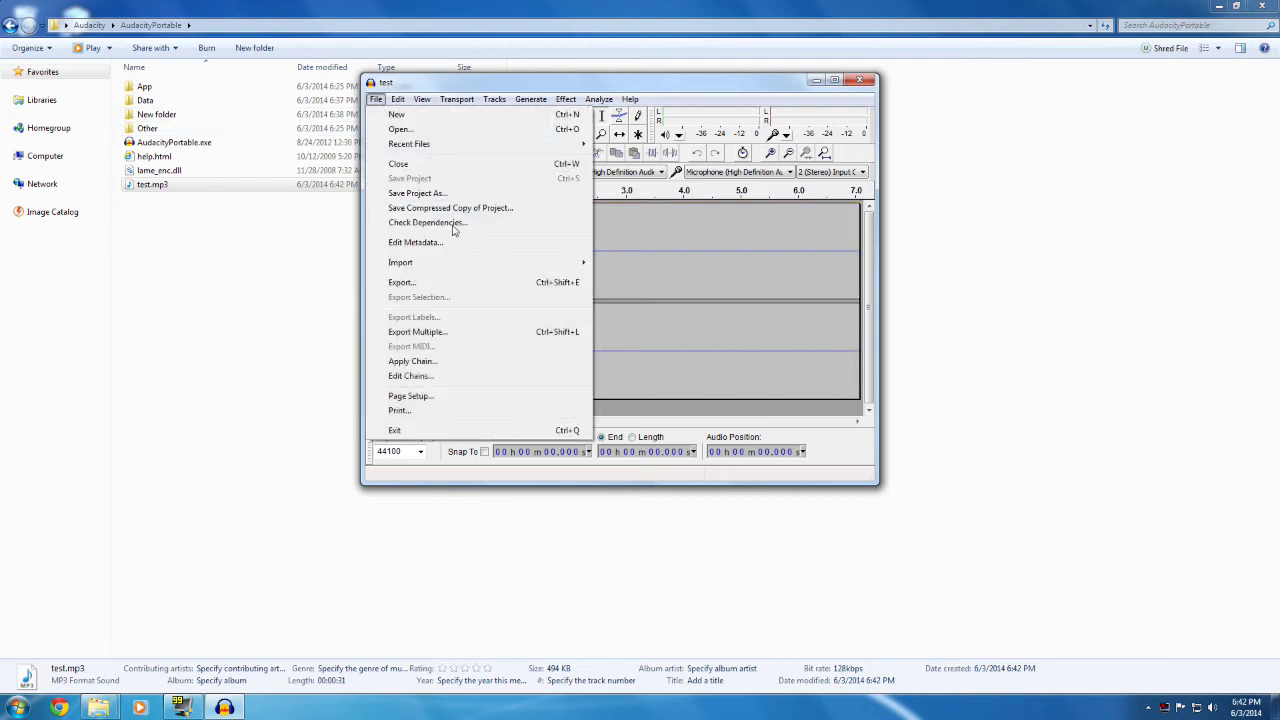
pyautogui.moveTo(455, 147)
pyautogui.click(818, 452)
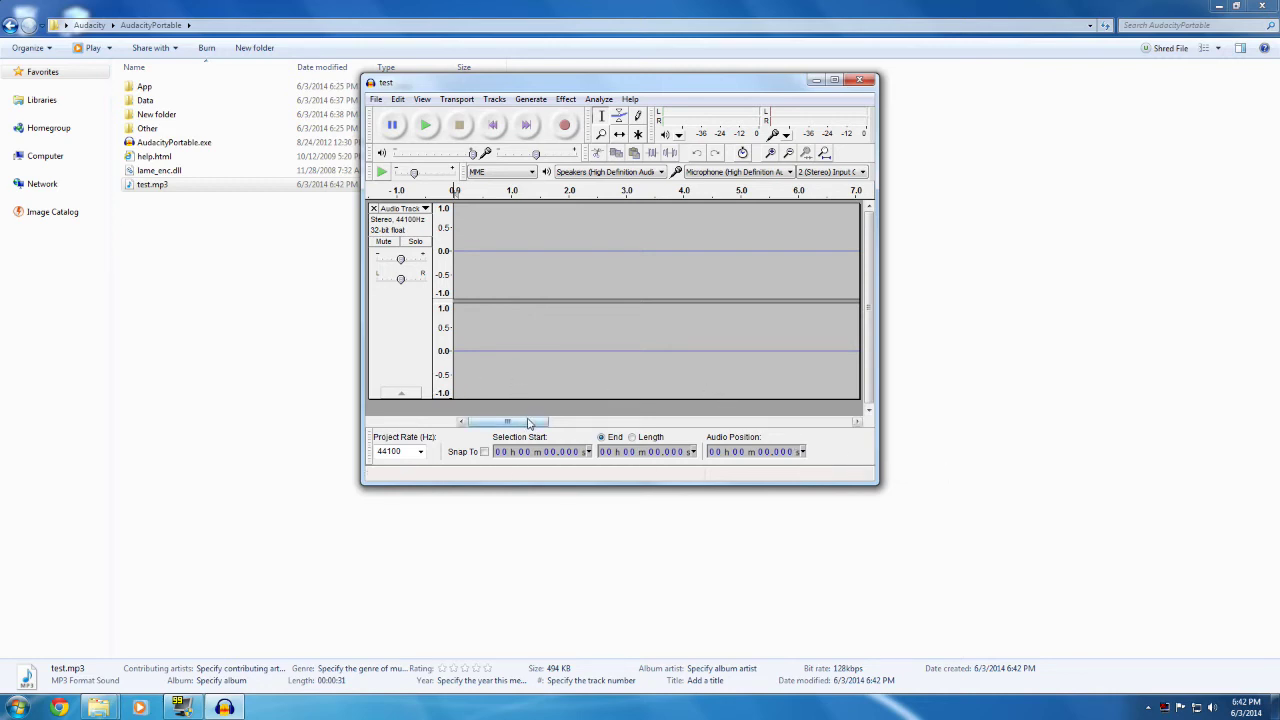
pyautogui.moveTo(529, 423); pyautogui.dragTo(424, 422)
pyautogui.moveTo(545, 420); pyautogui.dragTo(703, 421)
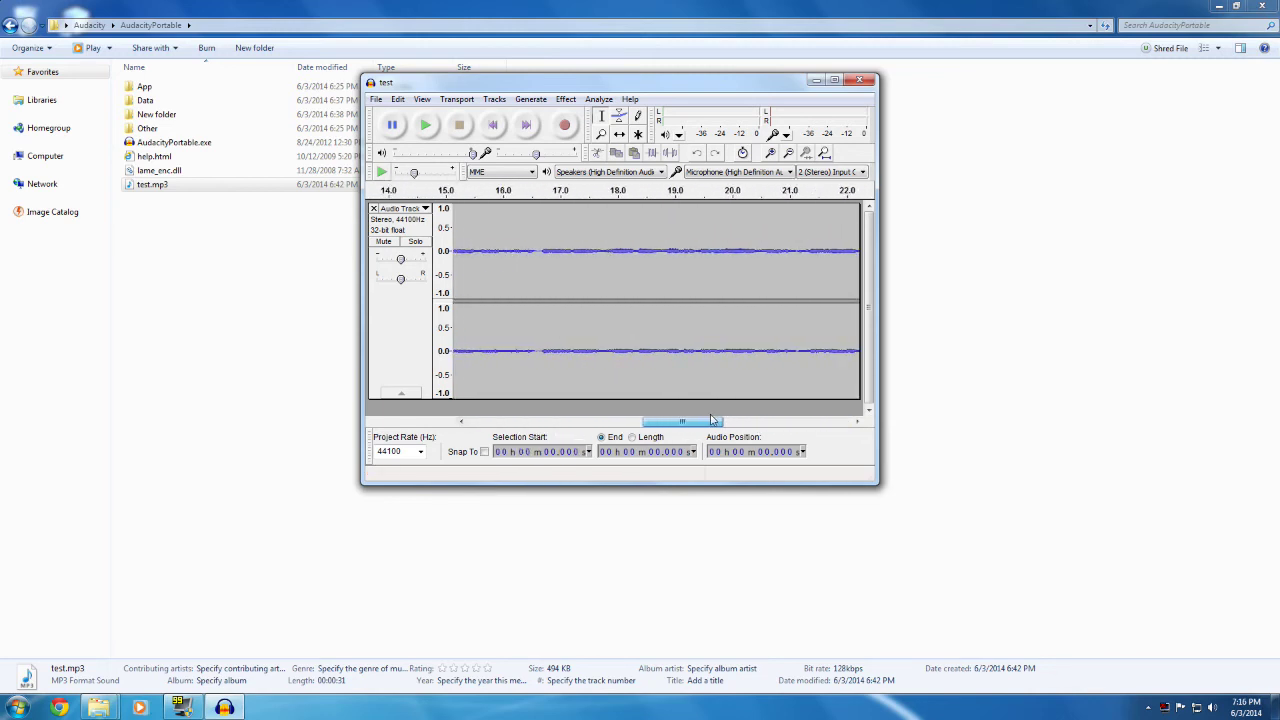
pyautogui.click(493, 100)
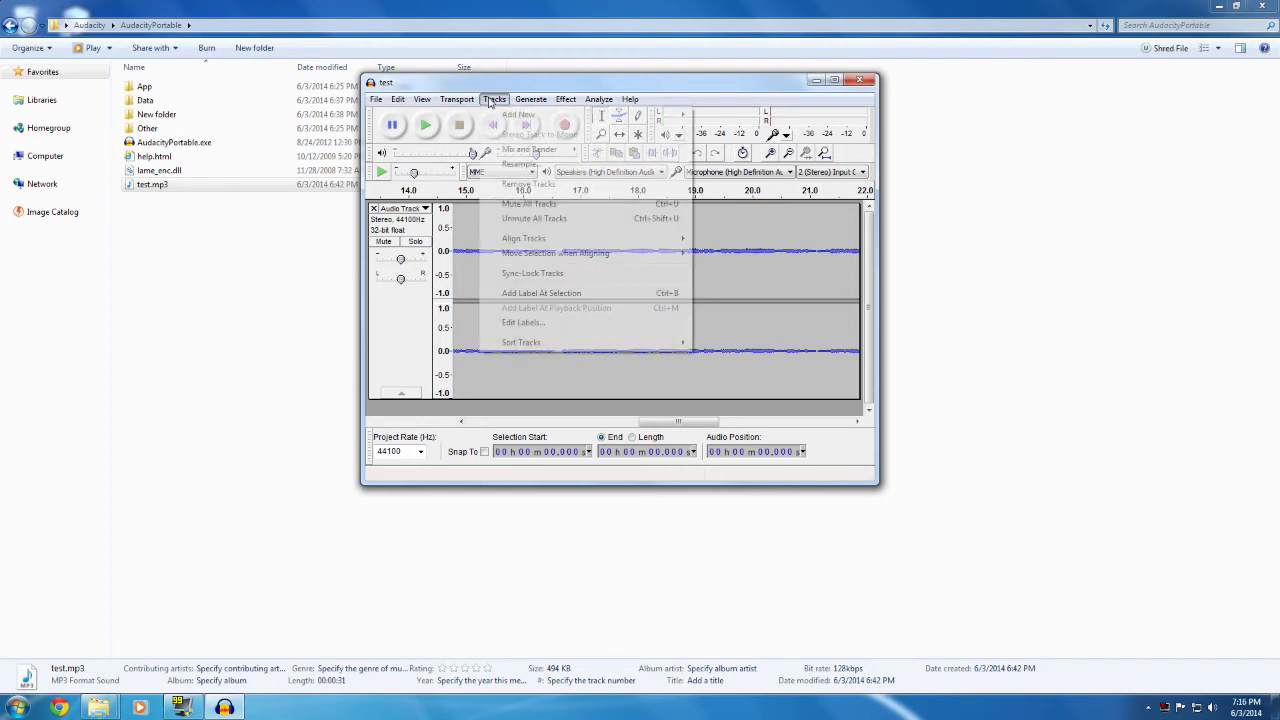
# Step: Add a label track with a label at the start and widen its region rightward
pyautogui.click(552, 298)
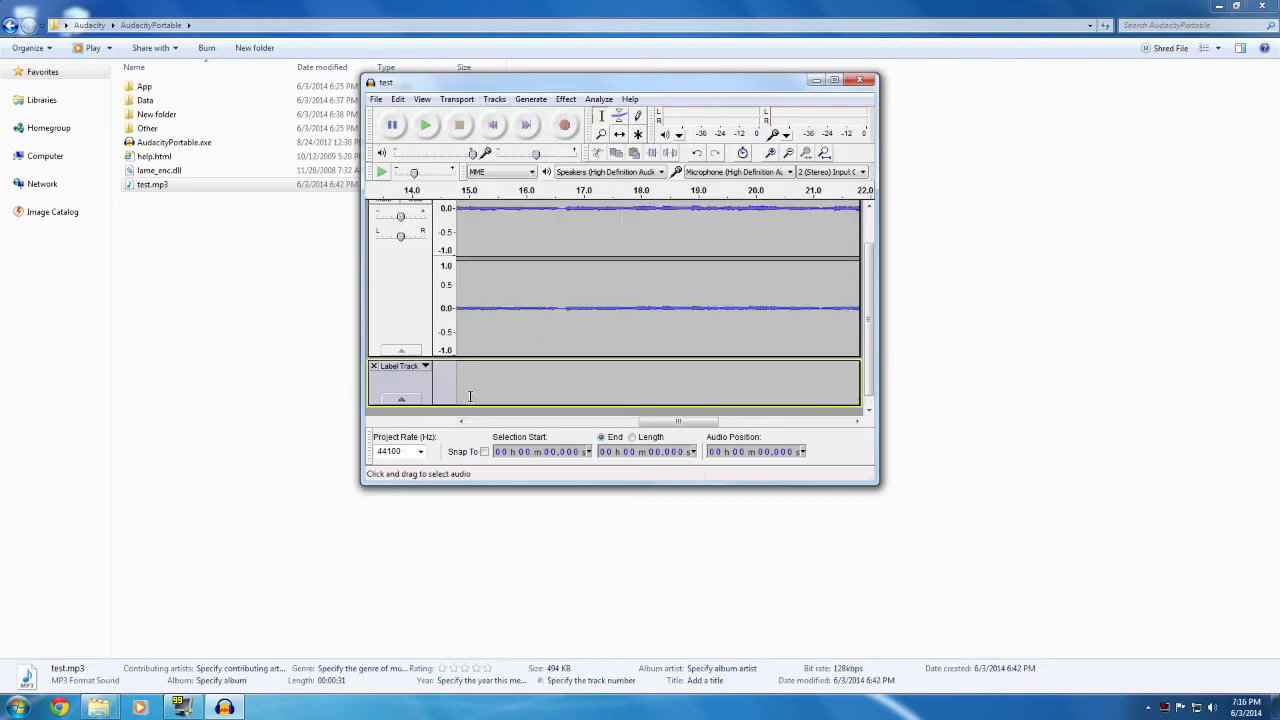
pyautogui.moveTo(660, 421); pyautogui.dragTo(488, 429)
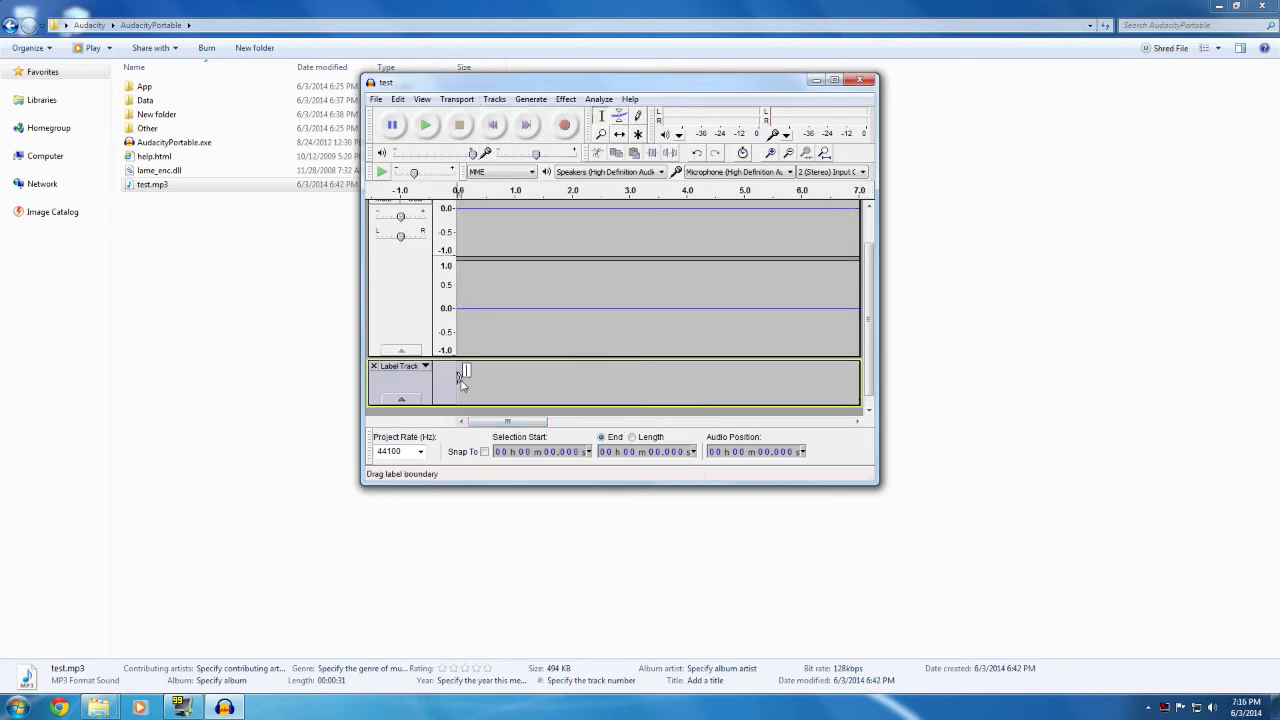
pyautogui.moveTo(460, 386); pyautogui.dragTo(549, 383)
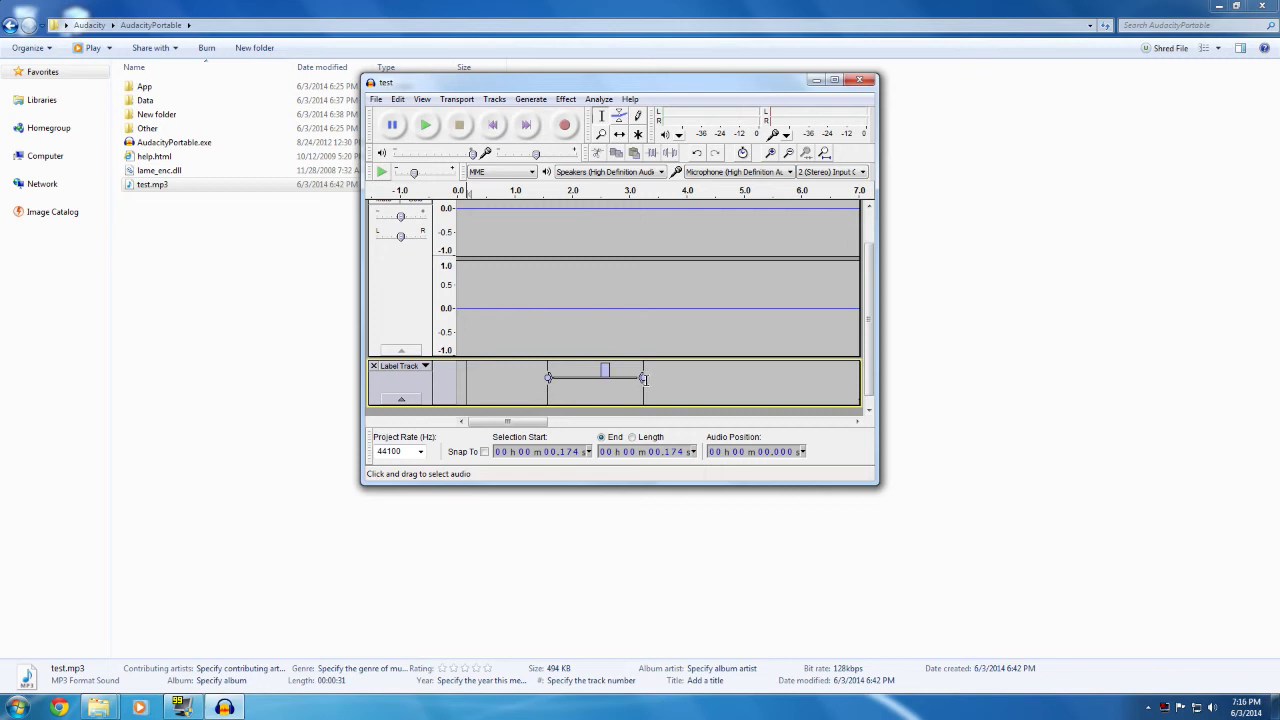
pyautogui.moveTo(641, 381); pyautogui.dragTo(680, 378)
pyautogui.moveTo(549, 378); pyautogui.dragTo(458, 379)
pyautogui.moveTo(590, 380); pyautogui.dragTo(866, 388)
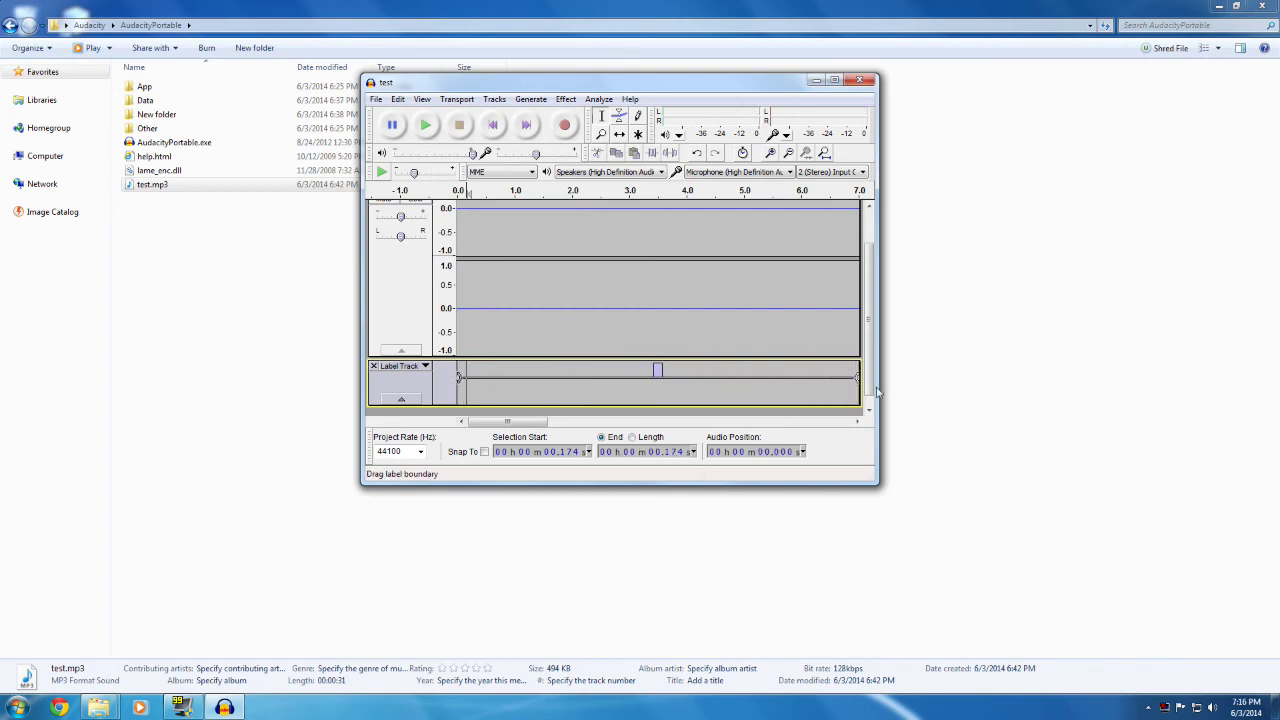
pyautogui.moveTo(507, 421); pyautogui.dragTo(558, 437)
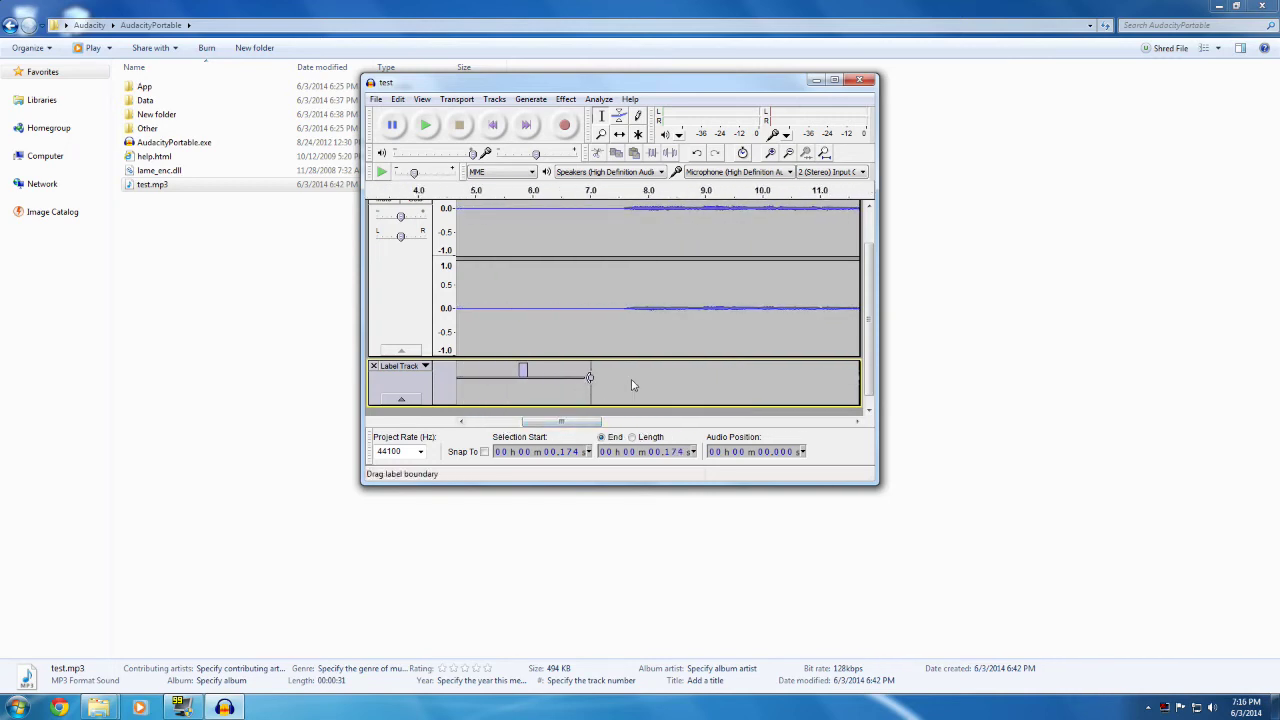
pyautogui.moveTo(632, 385); pyautogui.dragTo(824, 386)
pyautogui.moveTo(569, 424)
pyautogui.mouseDown()
pyautogui.moveTo(667, 425)
pyautogui.moveTo(591, 425)
pyautogui.mouseUp()
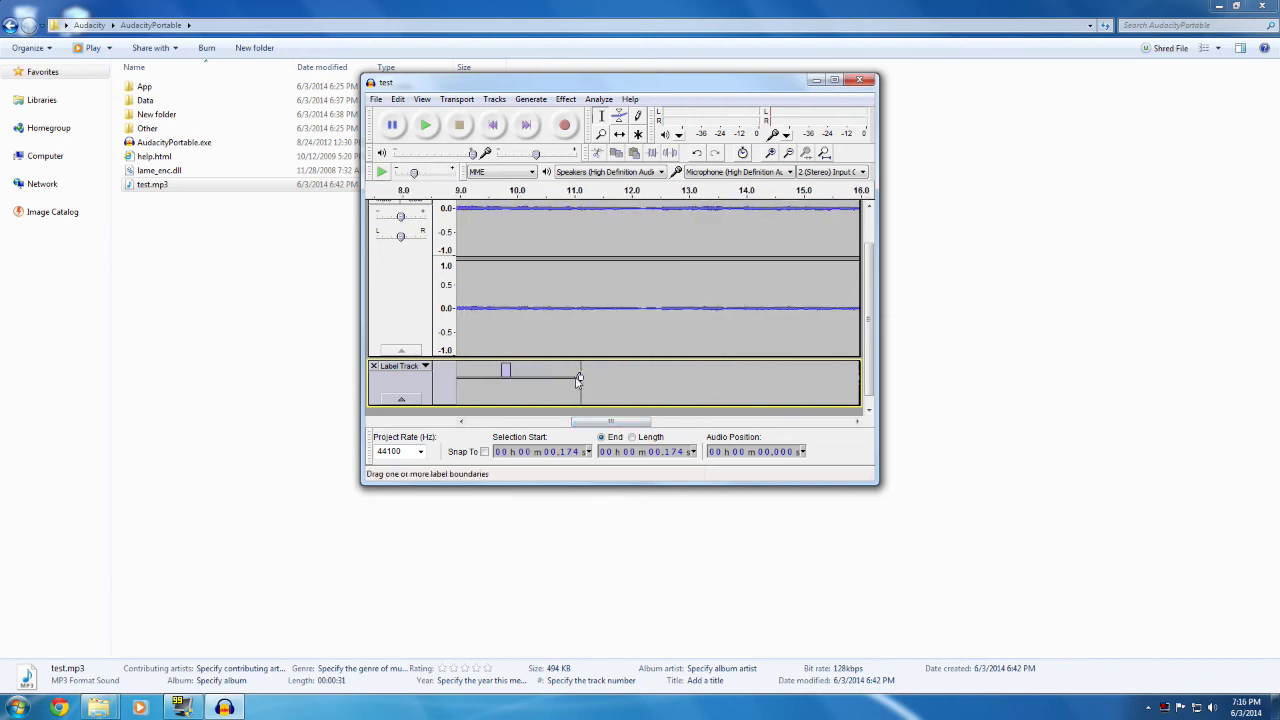
pyautogui.moveTo(578, 380); pyautogui.dragTo(658, 377)
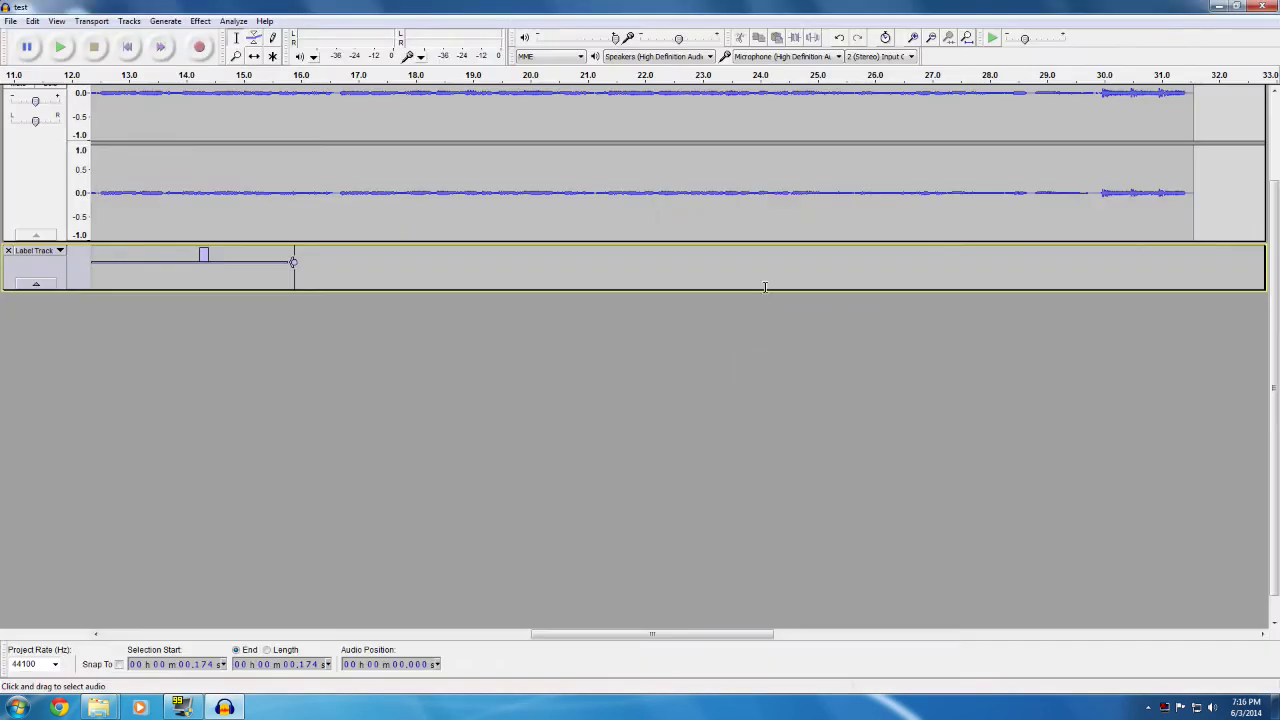
# Step: Maximize the window, extend the label to 15.139 s and name it 'Part 1'
pyautogui.click(834, 80)
pyautogui.moveTo(306, 268)
pyautogui.mouseDown()
pyautogui.moveTo(486, 268)
pyautogui.moveTo(346, 280)
pyautogui.moveTo(242, 268)
pyautogui.mouseUp()
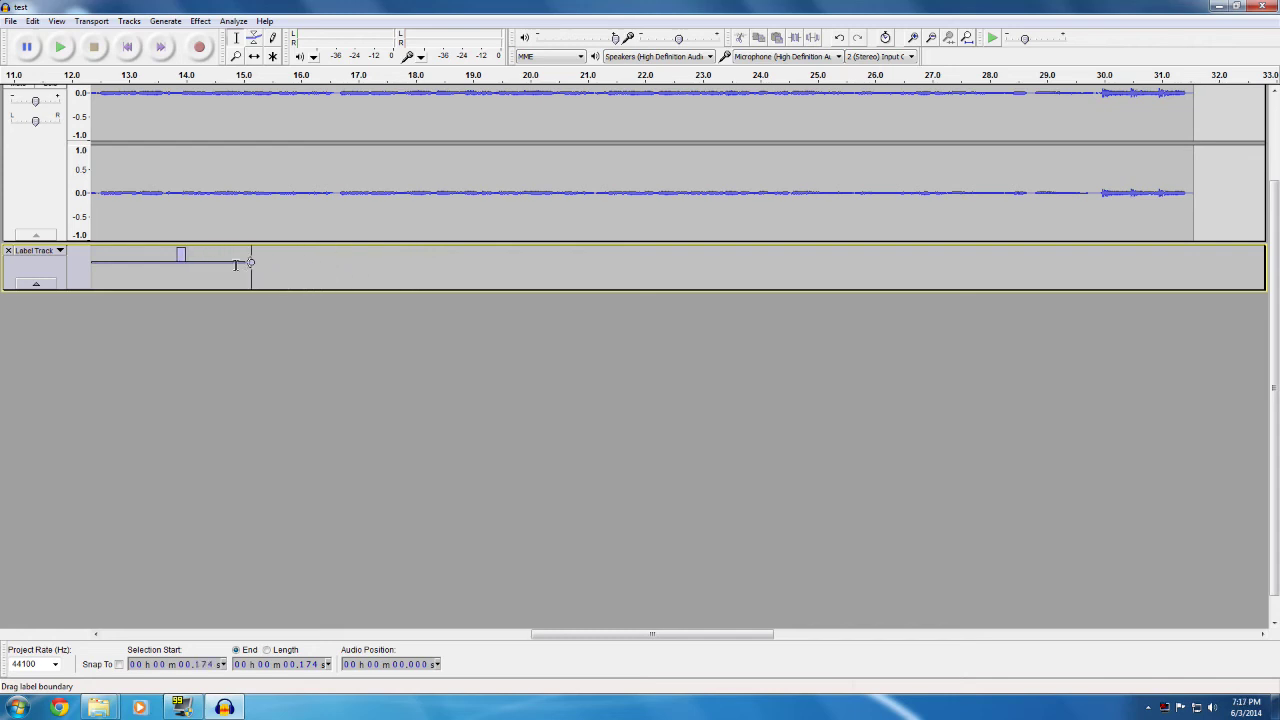
pyautogui.click(182, 253)
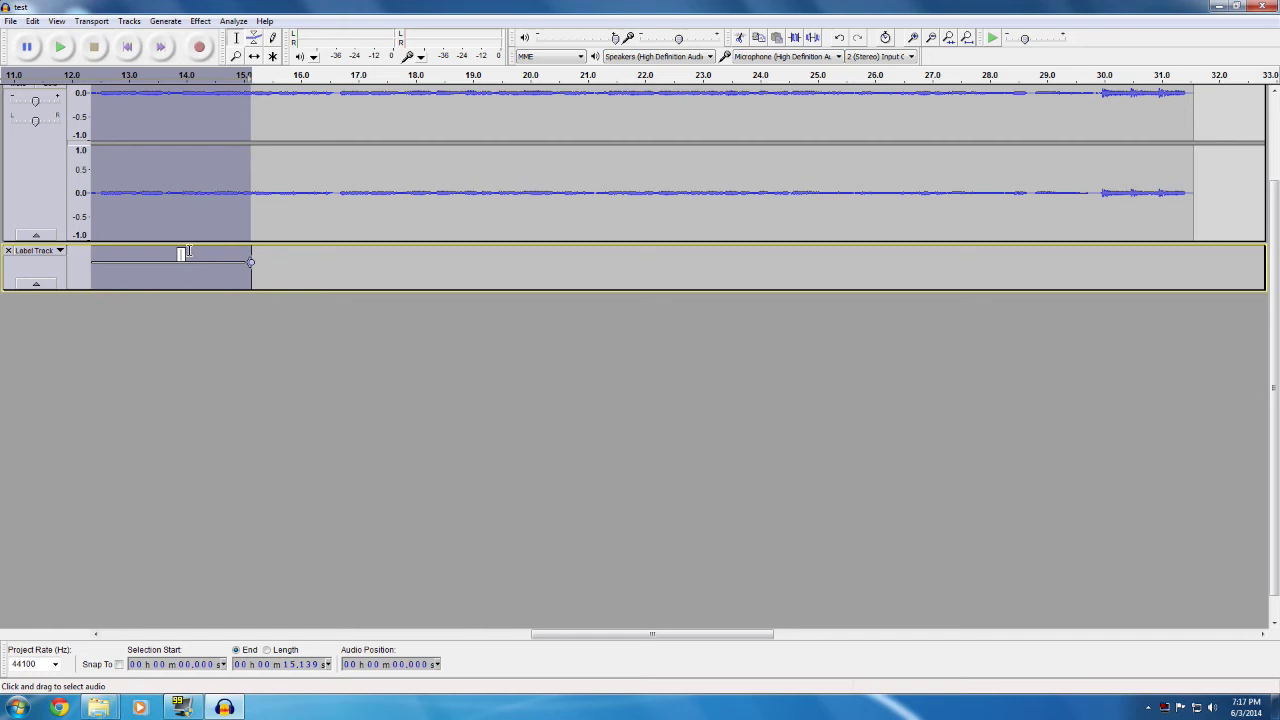
pyautogui.write('Part 1')
pyautogui.click(365, 268)
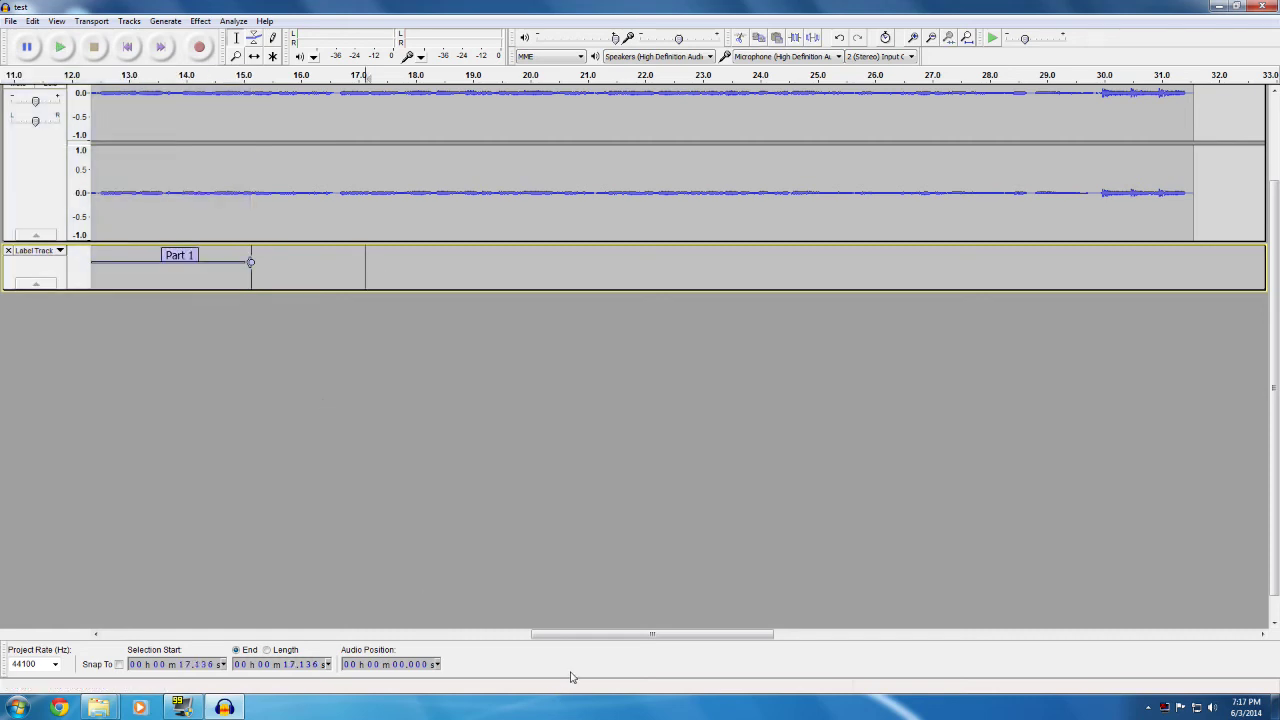
pyautogui.moveTo(569, 638); pyautogui.dragTo(648, 568)
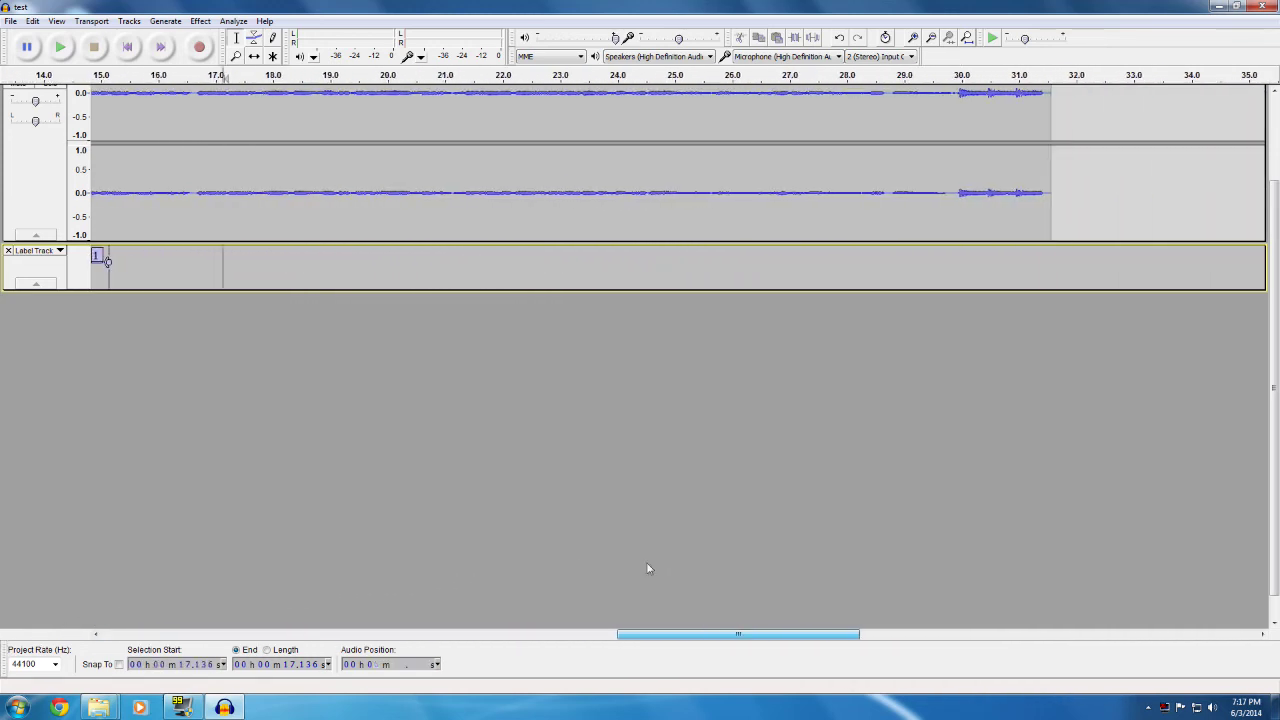
pyautogui.click(128, 21)
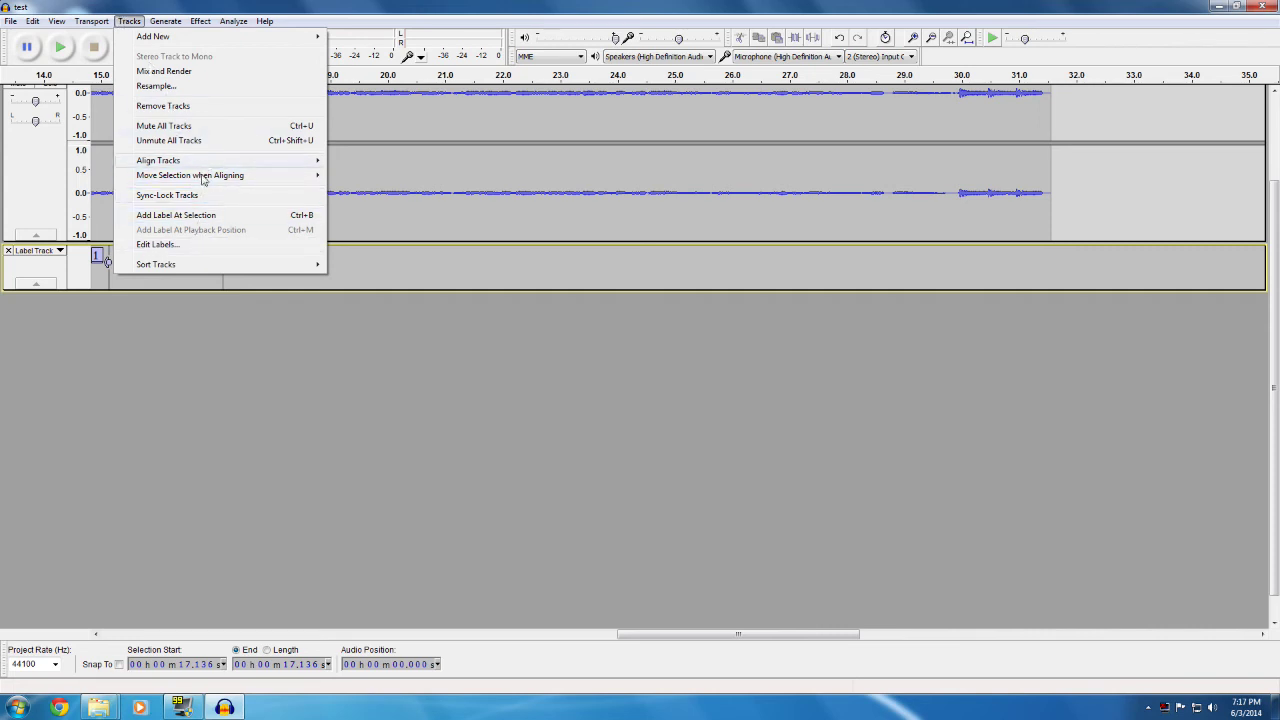
# Step: Add a second label and move its start to exactly 15.139 s
pyautogui.click(374, 340)
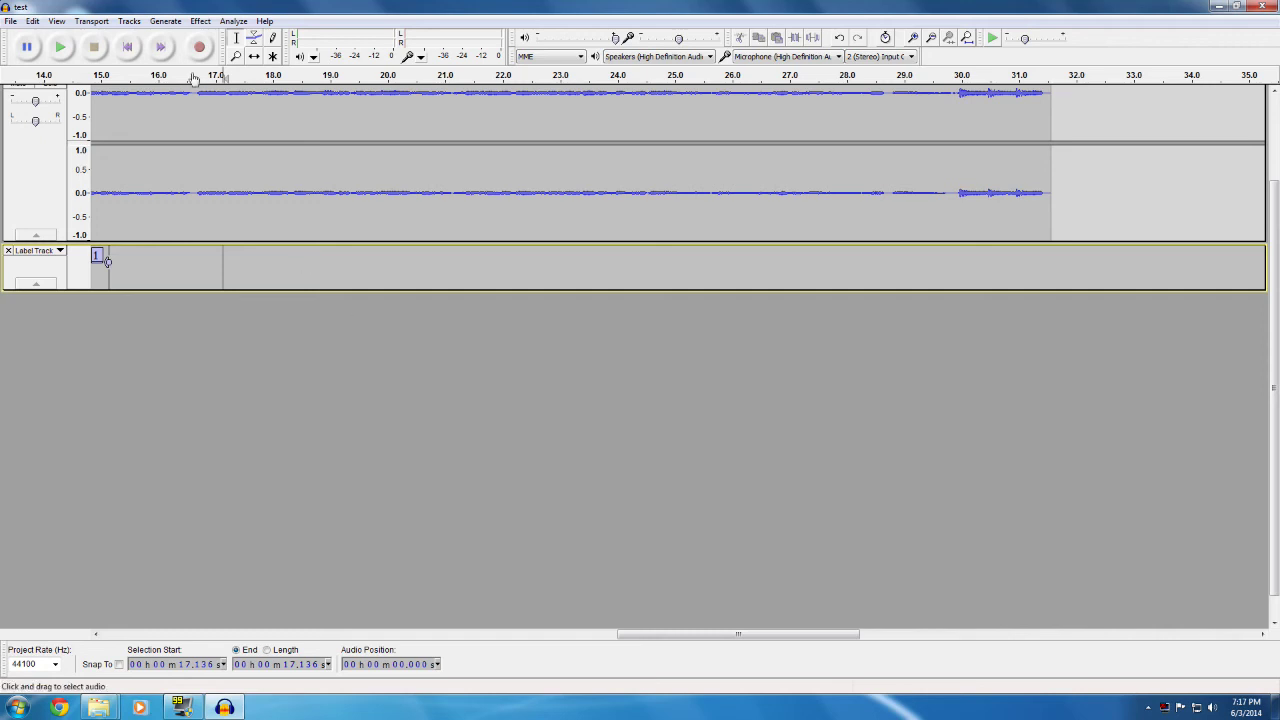
pyautogui.click(129, 21)
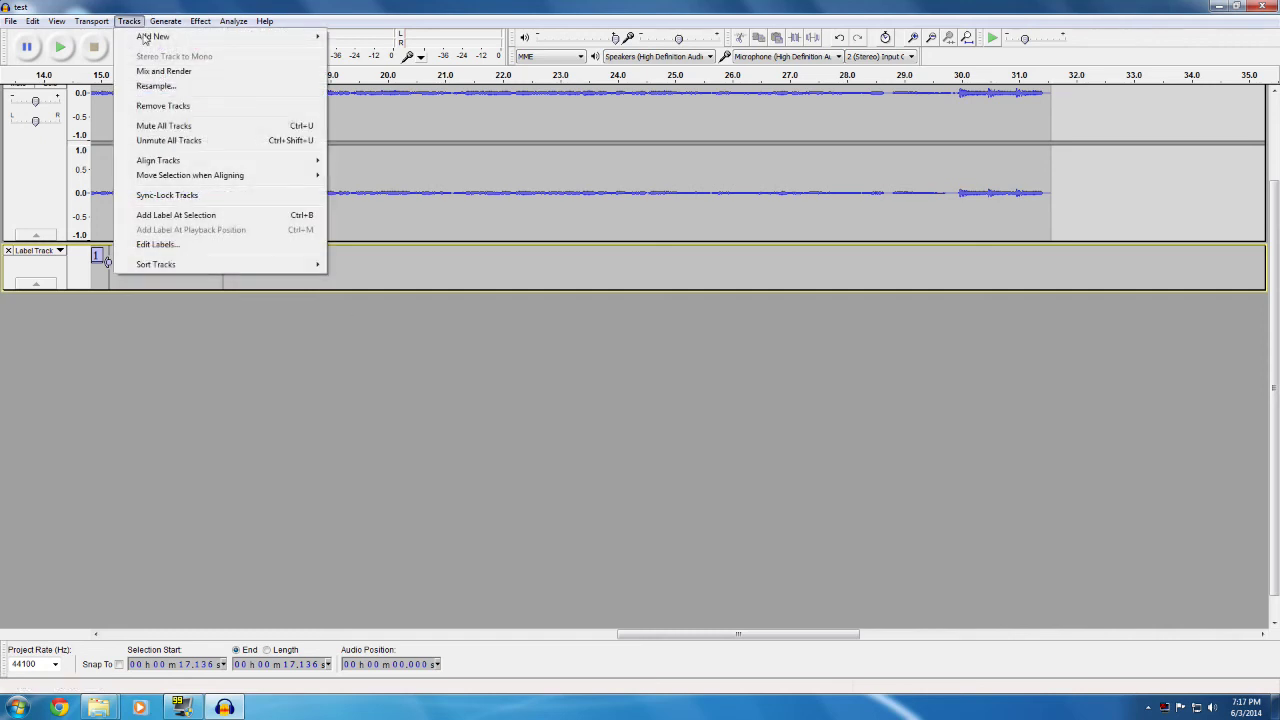
pyautogui.click(211, 215)
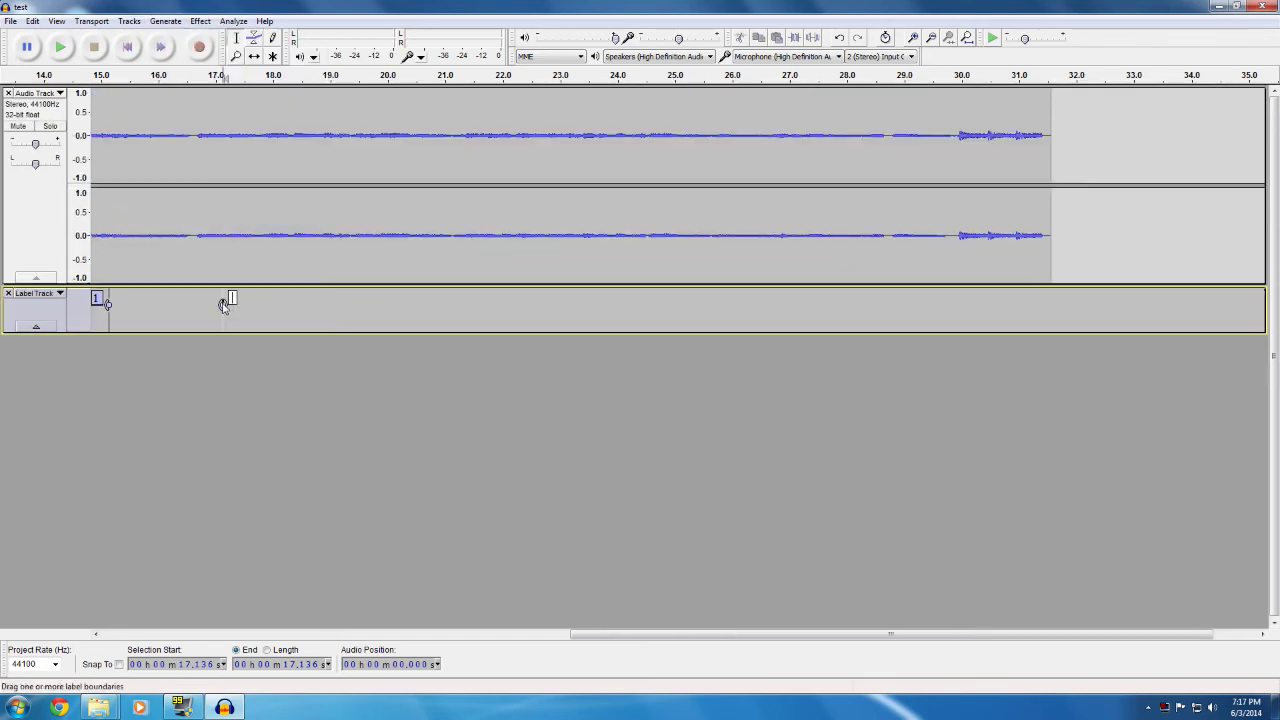
pyautogui.moveTo(222, 307); pyautogui.dragTo(1049, 306)
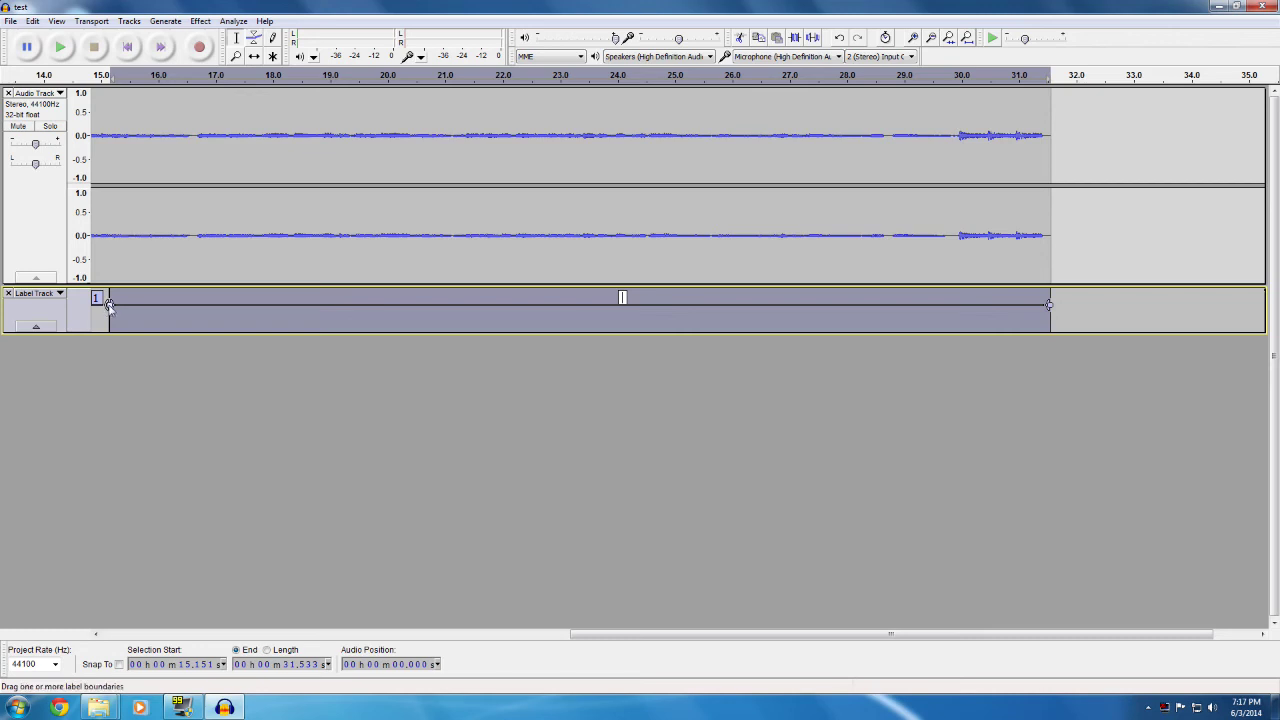
pyautogui.moveTo(108, 304); pyautogui.dragTo(109, 307)
pyautogui.click(177, 397)
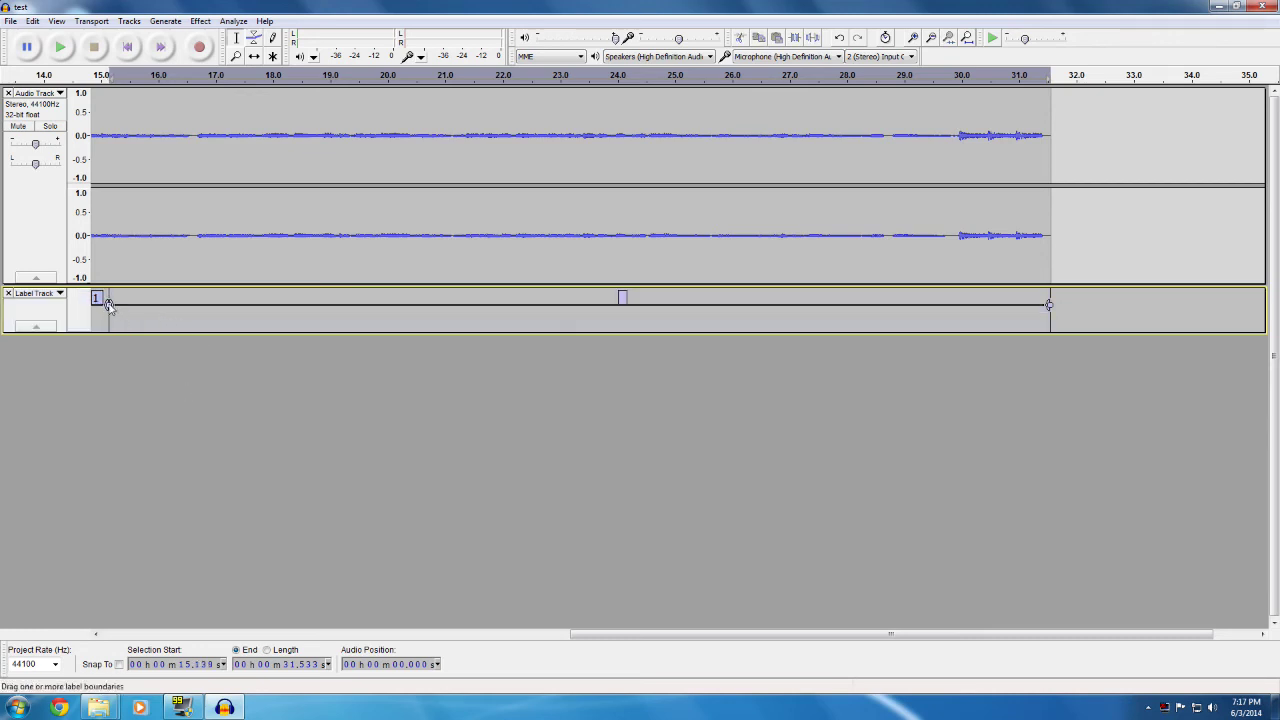
# Step: Name the second label 'part 2' and scroll the timeline back to the start
pyautogui.click(620, 296)
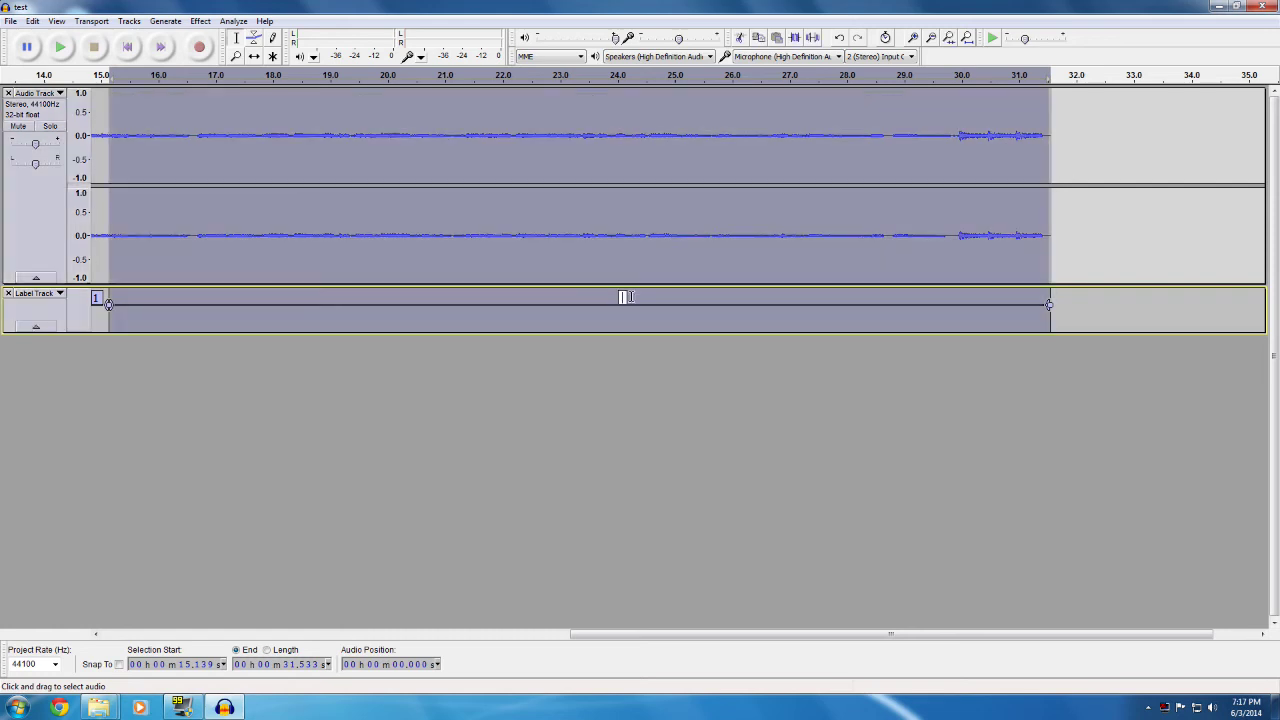
pyautogui.write('part 2')
pyautogui.click(640, 500)
pyautogui.moveTo(668, 634); pyautogui.dragTo(67, 603)
pyautogui.moveTo(170, 597); pyautogui.dragTo(193, 613)
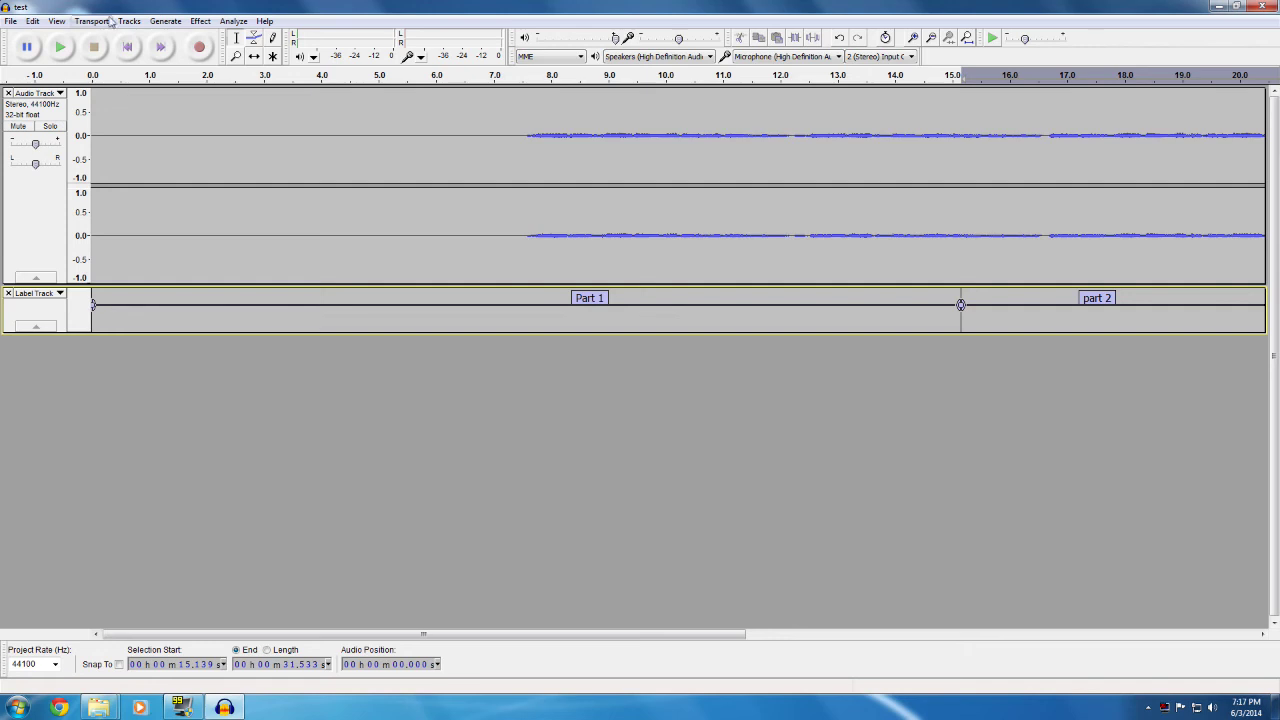
pyautogui.click(10, 22)
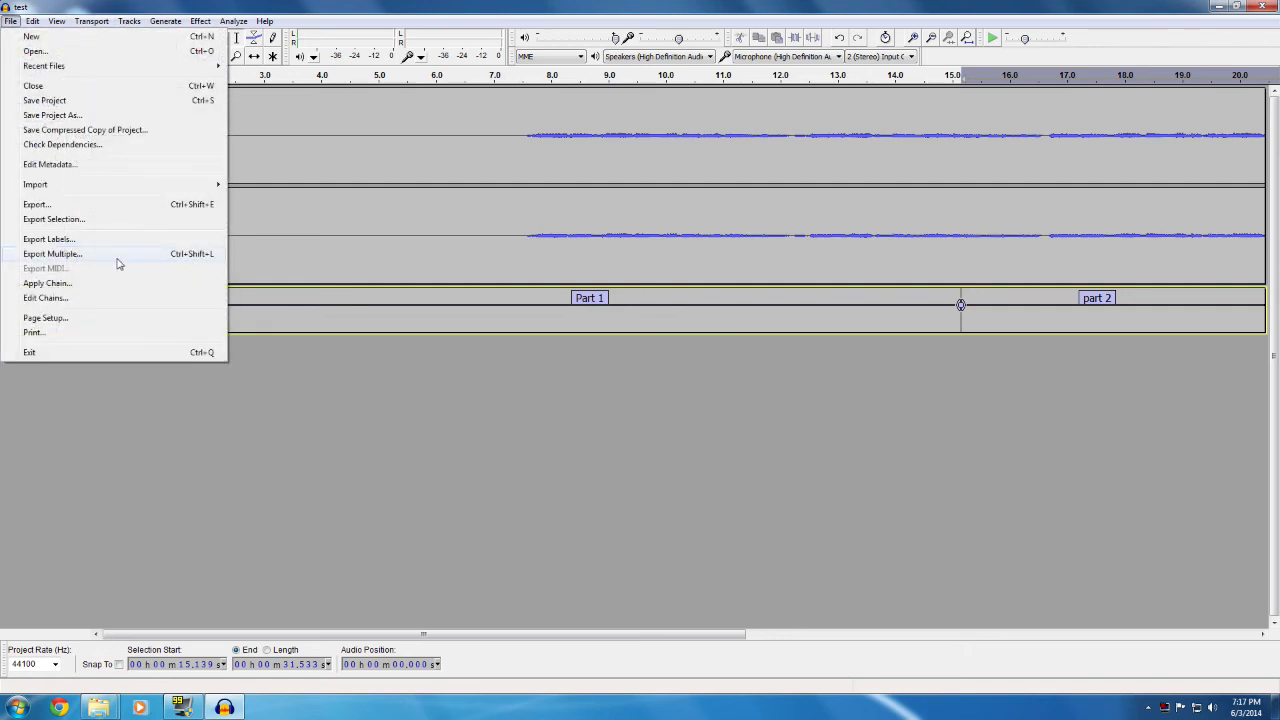
# Step: Open Export Multiple and check the AudacityPortable folder contents
pyautogui.click(60, 254)
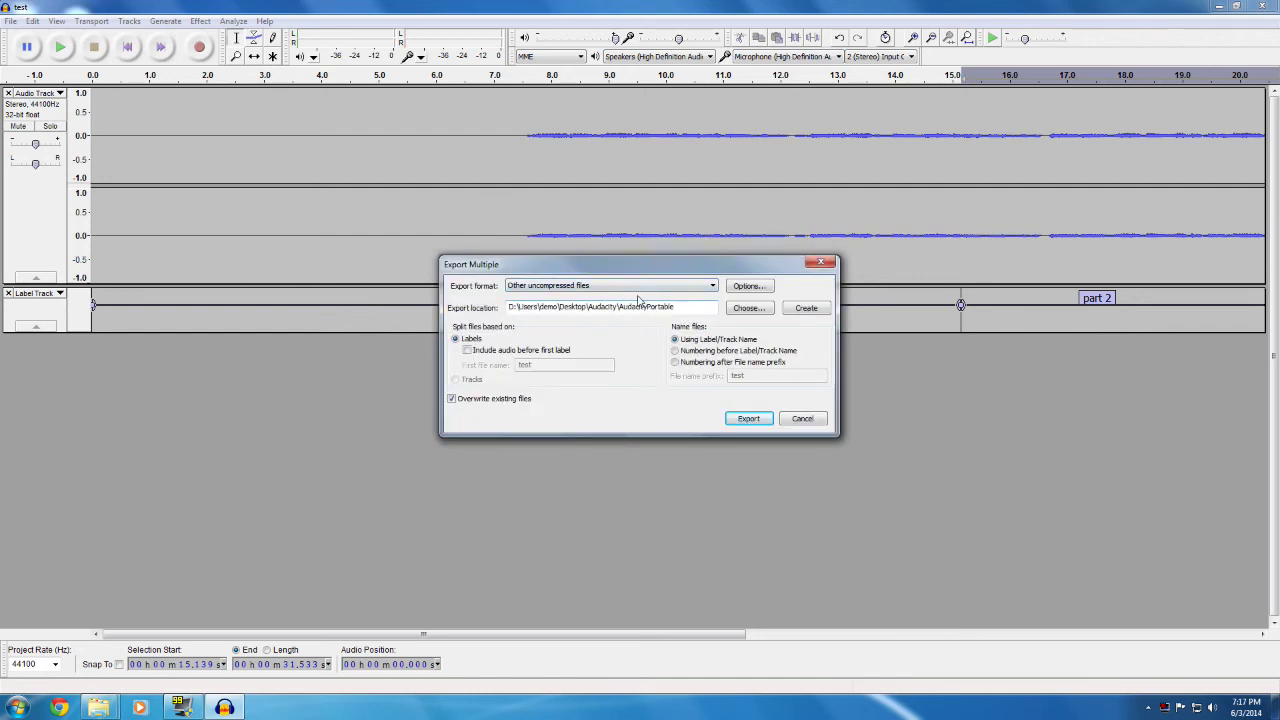
pyautogui.moveTo(98, 707)
pyautogui.click(105, 641)
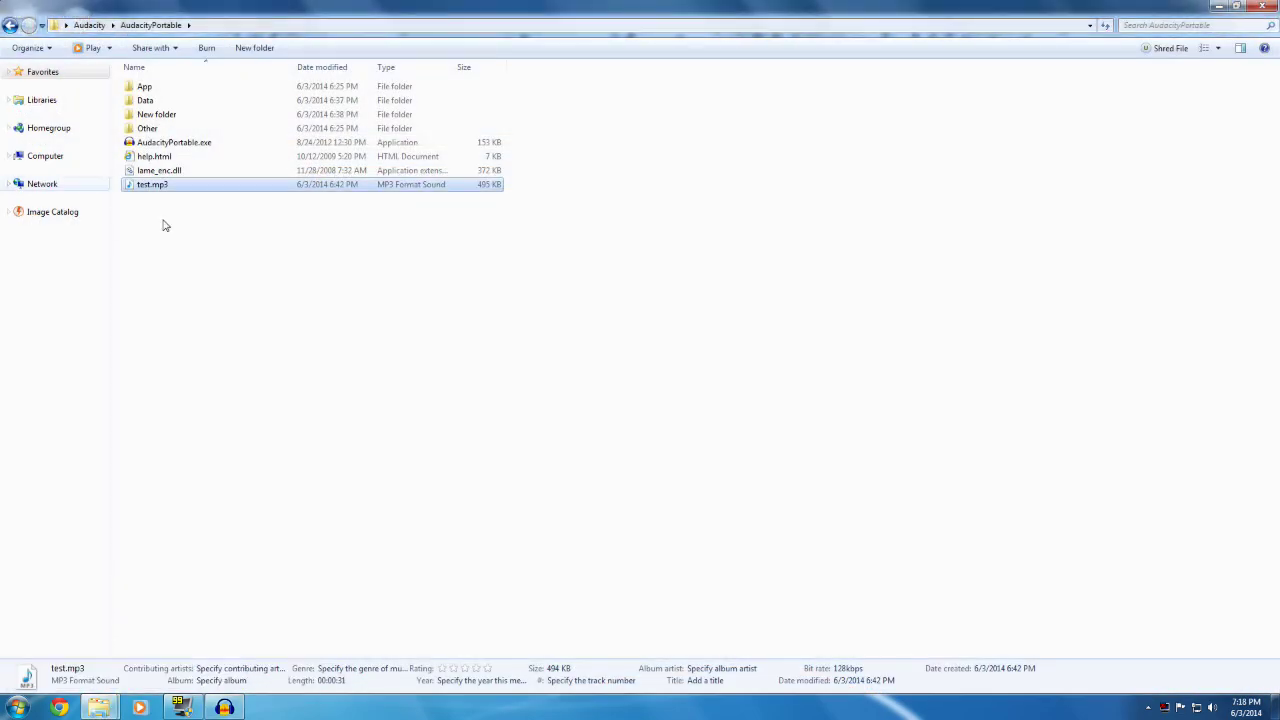
pyautogui.click(224, 707)
# Step: Create a new 'mult export' folder in AudacityPortable and set it as the export location
pyautogui.click(760, 310)
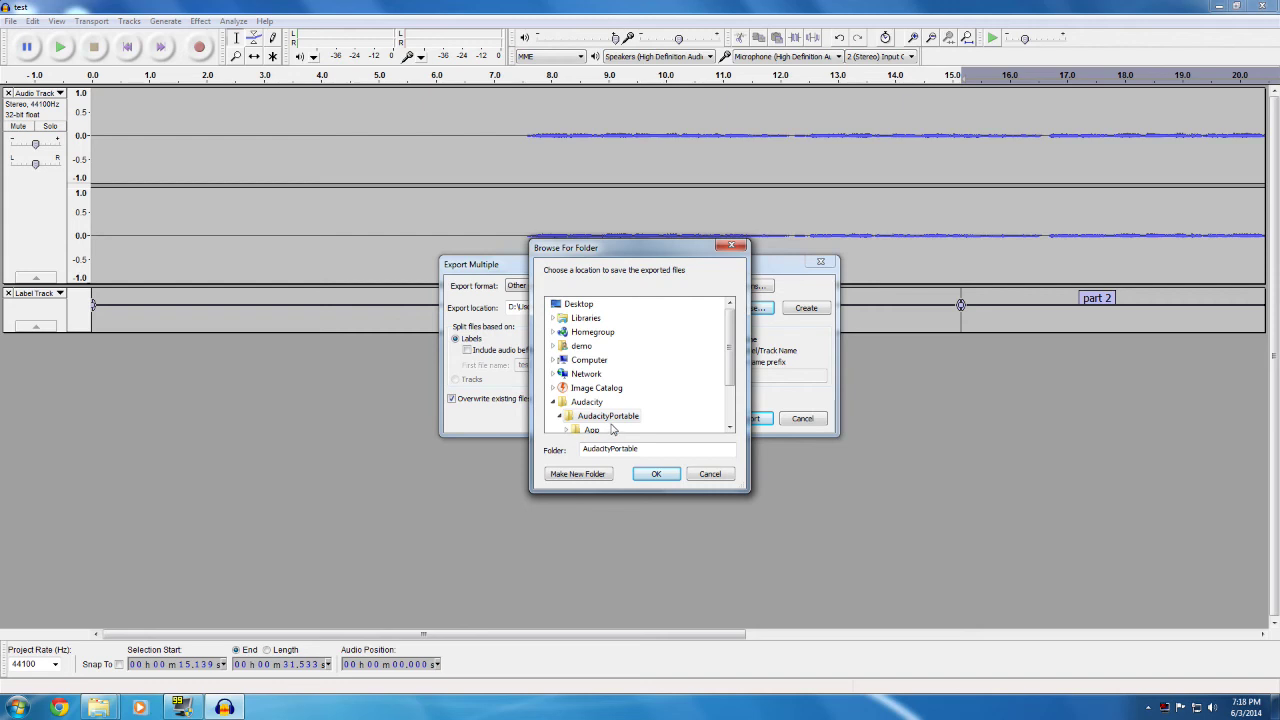
pyautogui.click(566, 428)
pyautogui.click(566, 416)
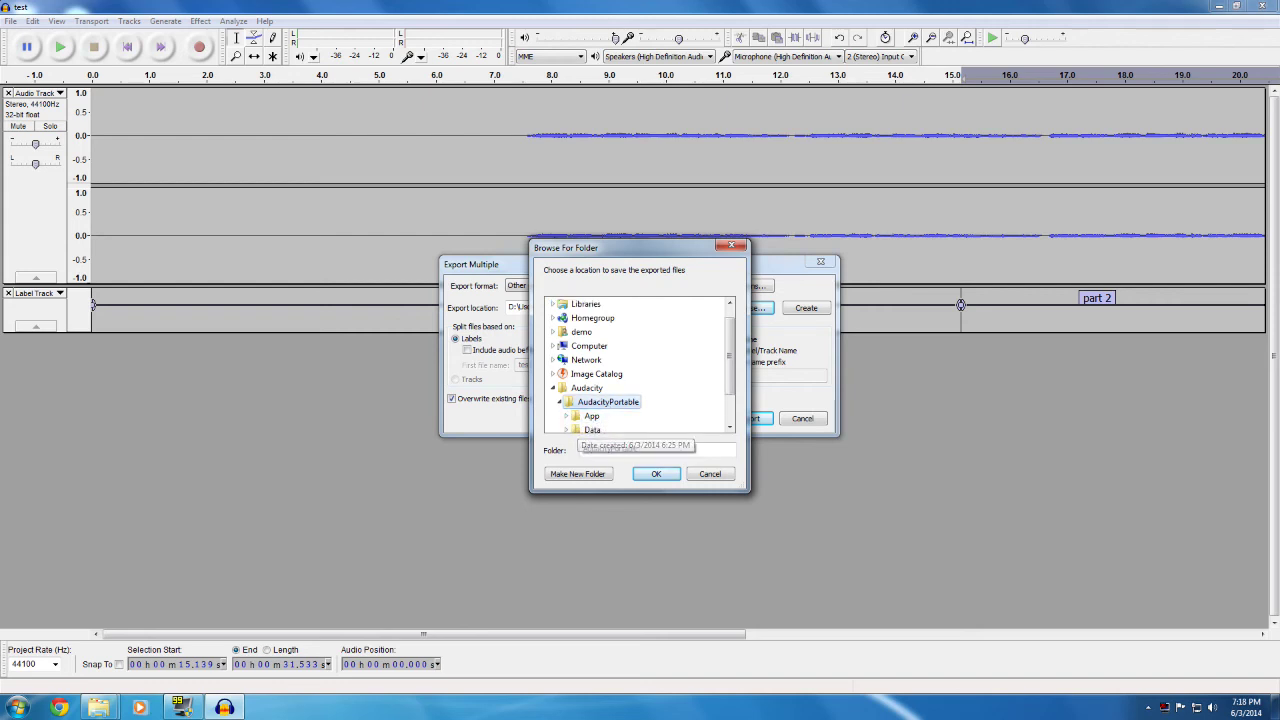
pyautogui.click(590, 474)
pyautogui.write('m')
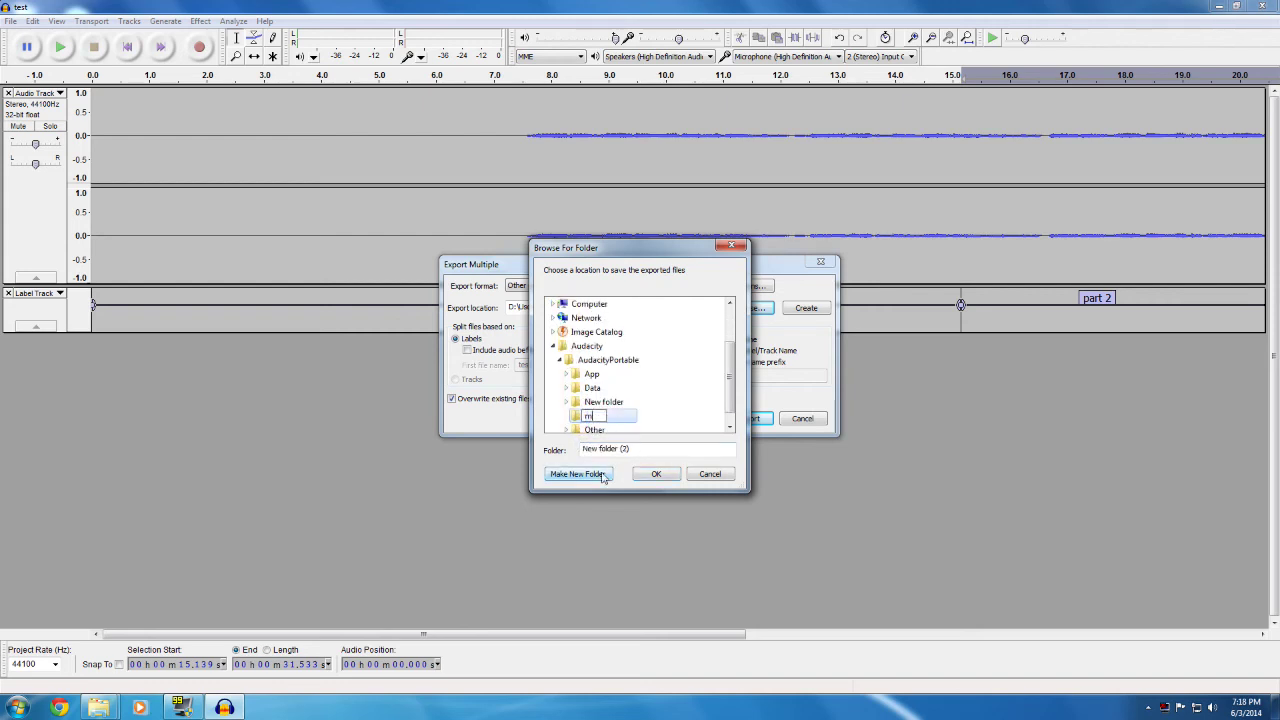
pyautogui.write('ult export')
pyautogui.press('Return')
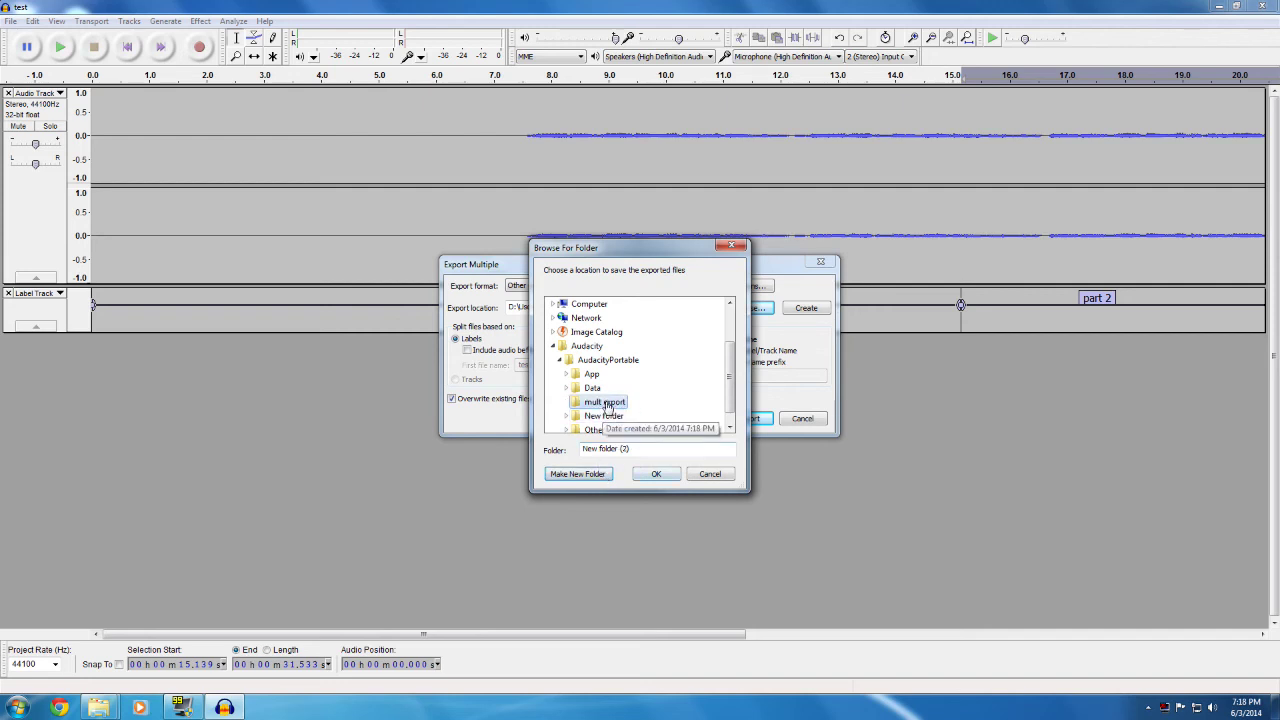
pyautogui.click(655, 474)
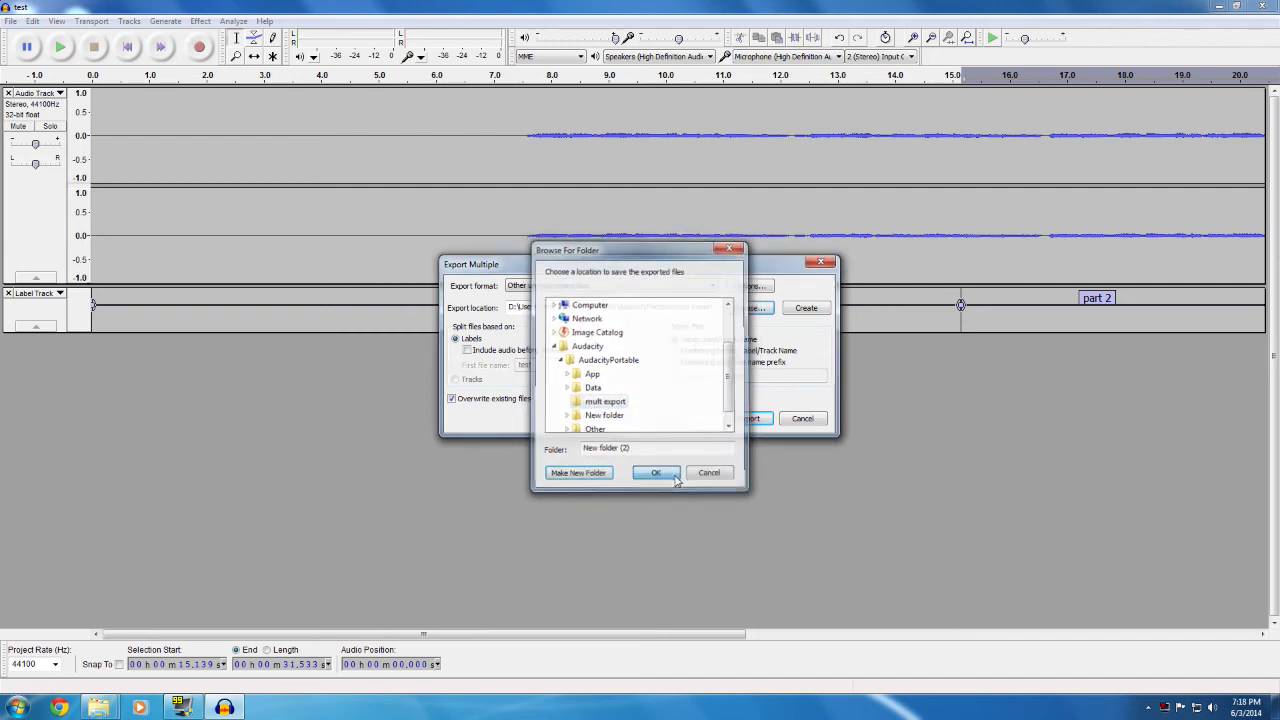
pyautogui.moveTo(696, 307); pyautogui.dragTo(710, 307)
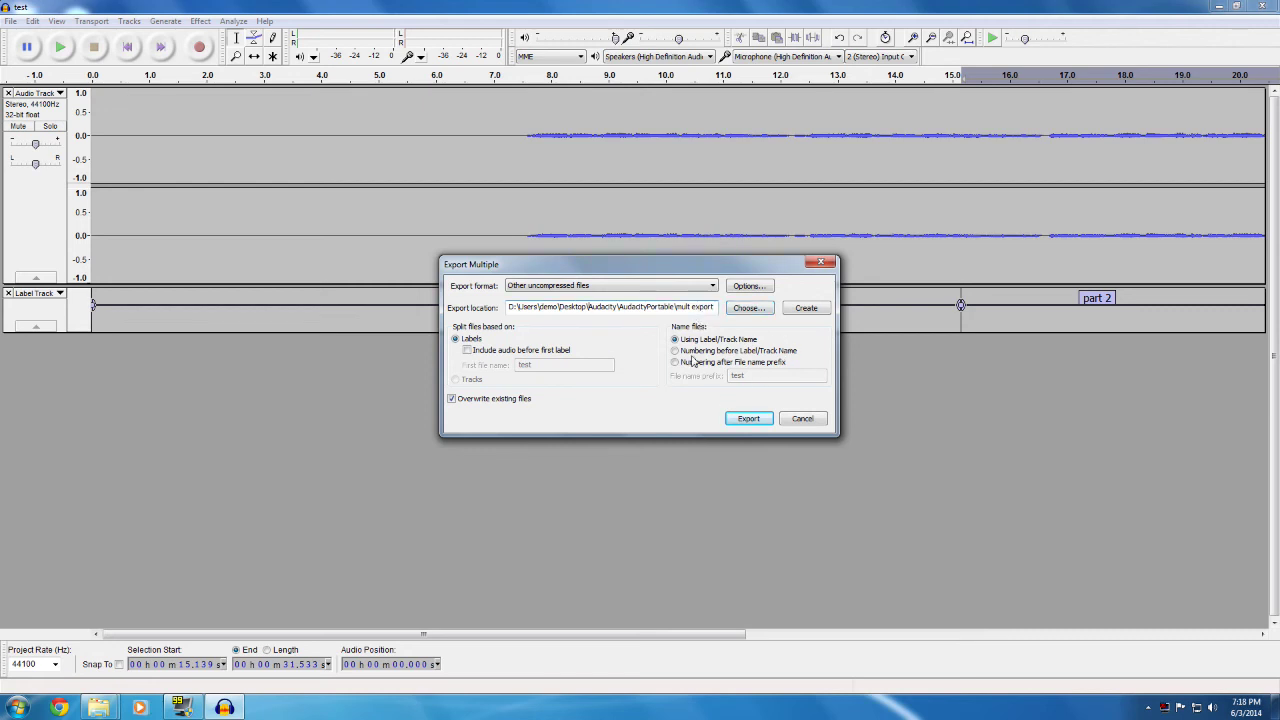
pyautogui.click(788, 310)
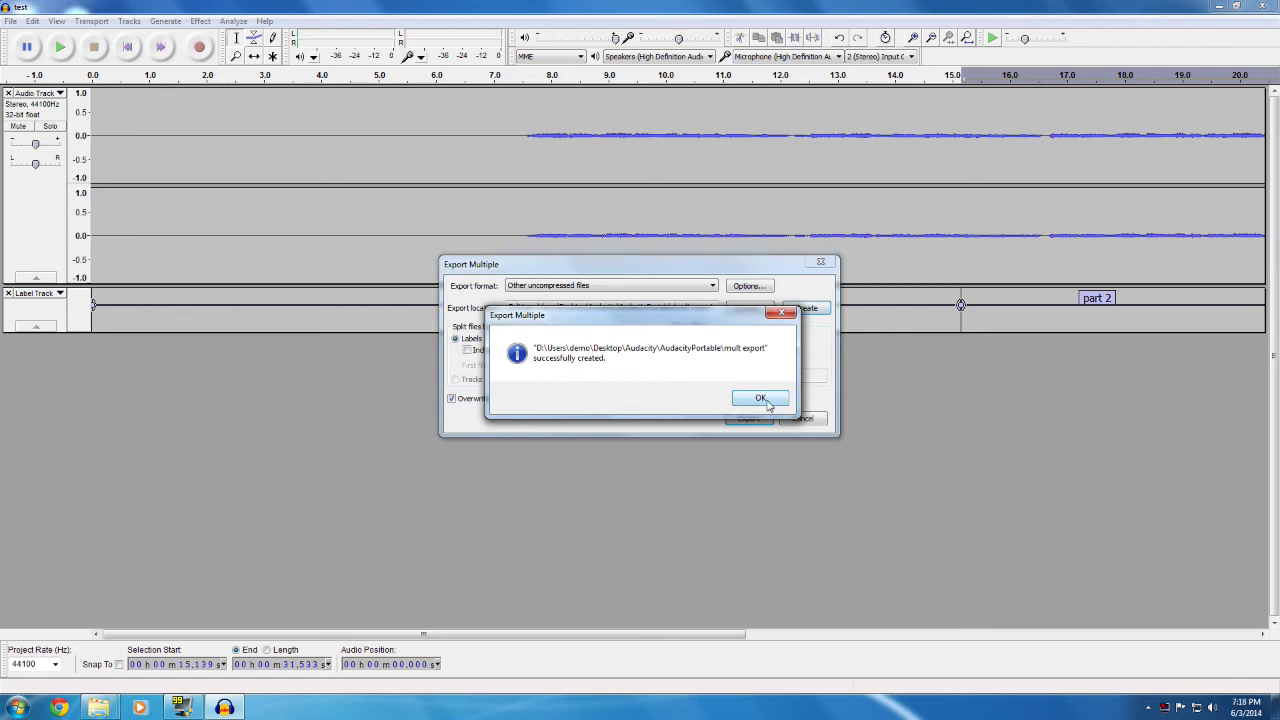
pyautogui.click(760, 398)
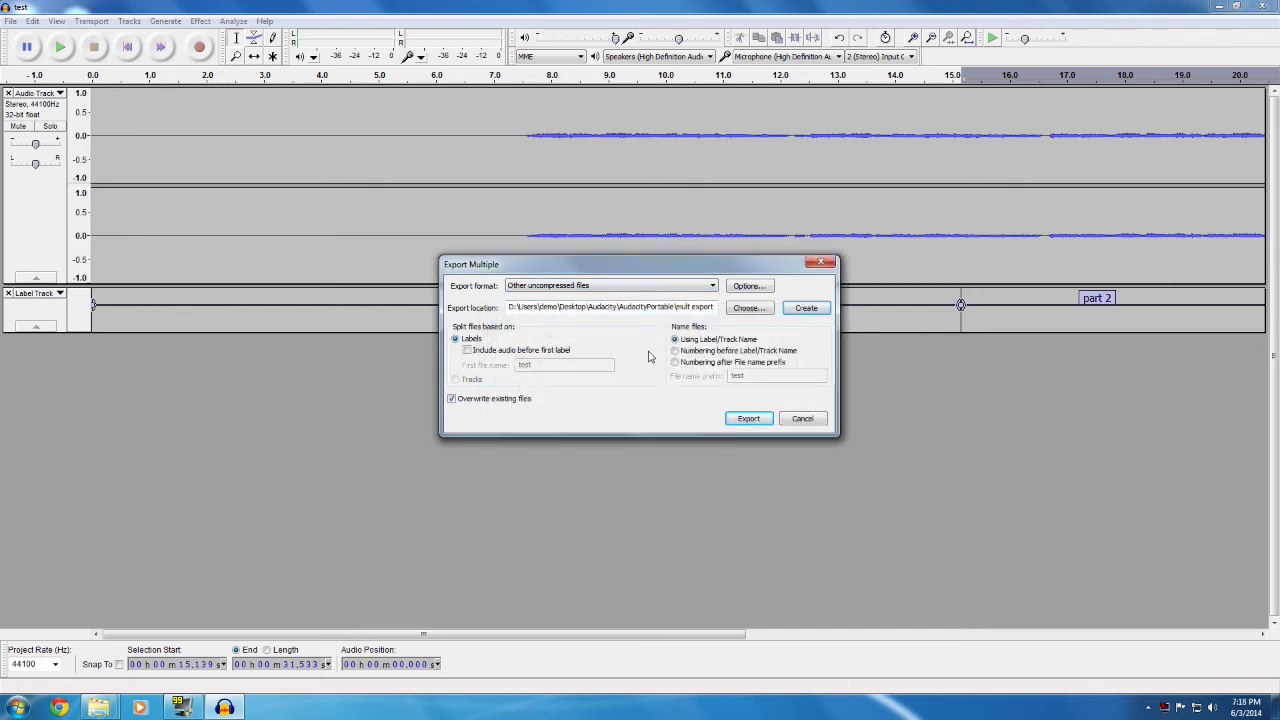
# Step: Export Part 1 and part 2 as WAV files, accepting their track title and number metadata
pyautogui.click(748, 421)
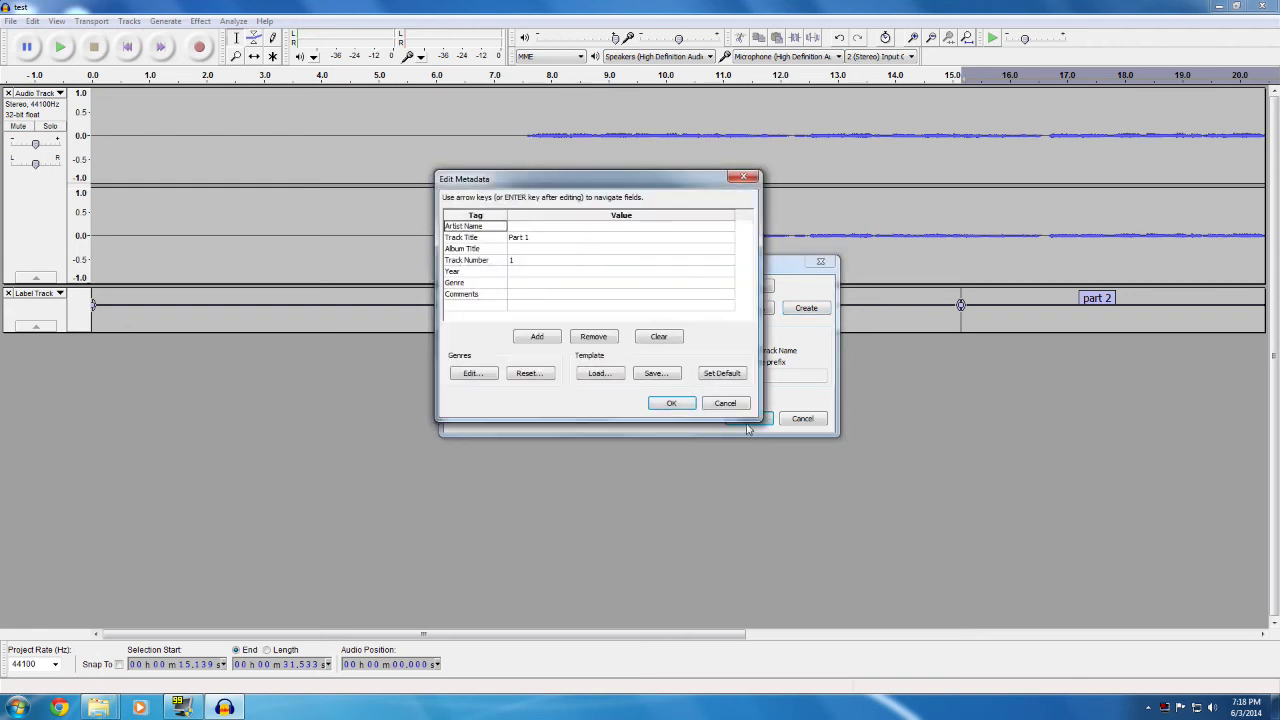
pyautogui.click(524, 240)
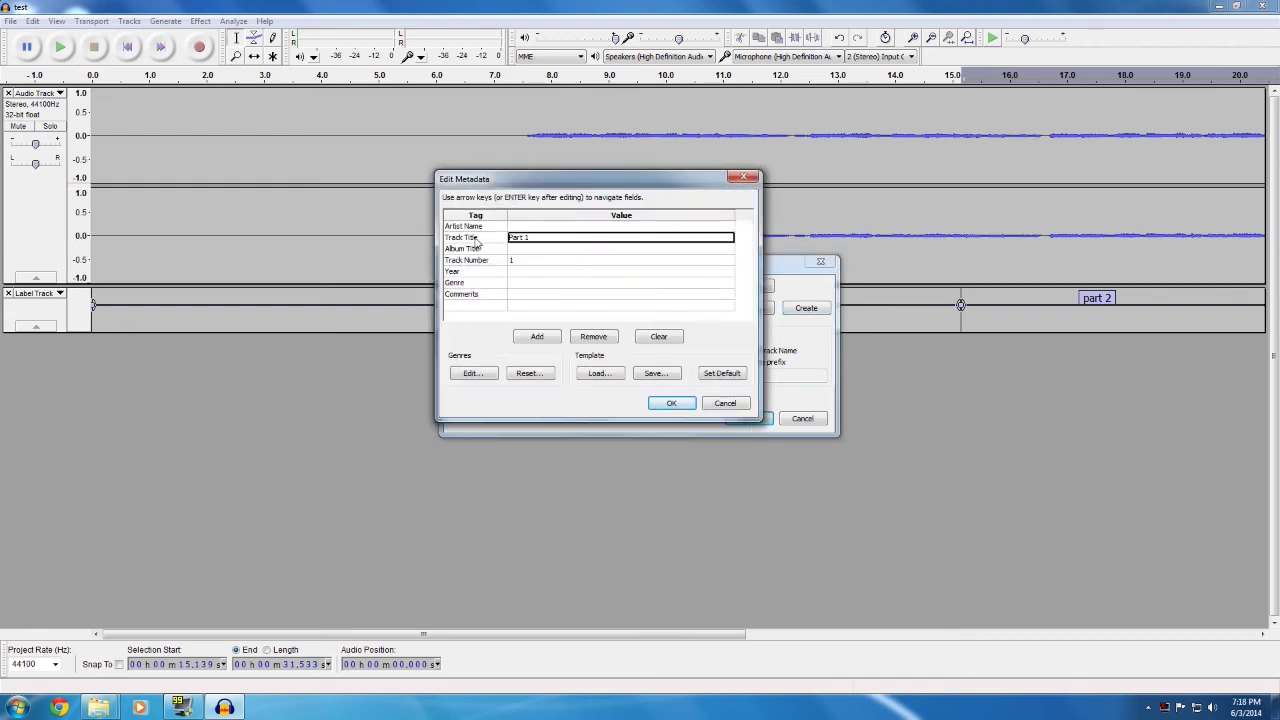
pyautogui.click(517, 262)
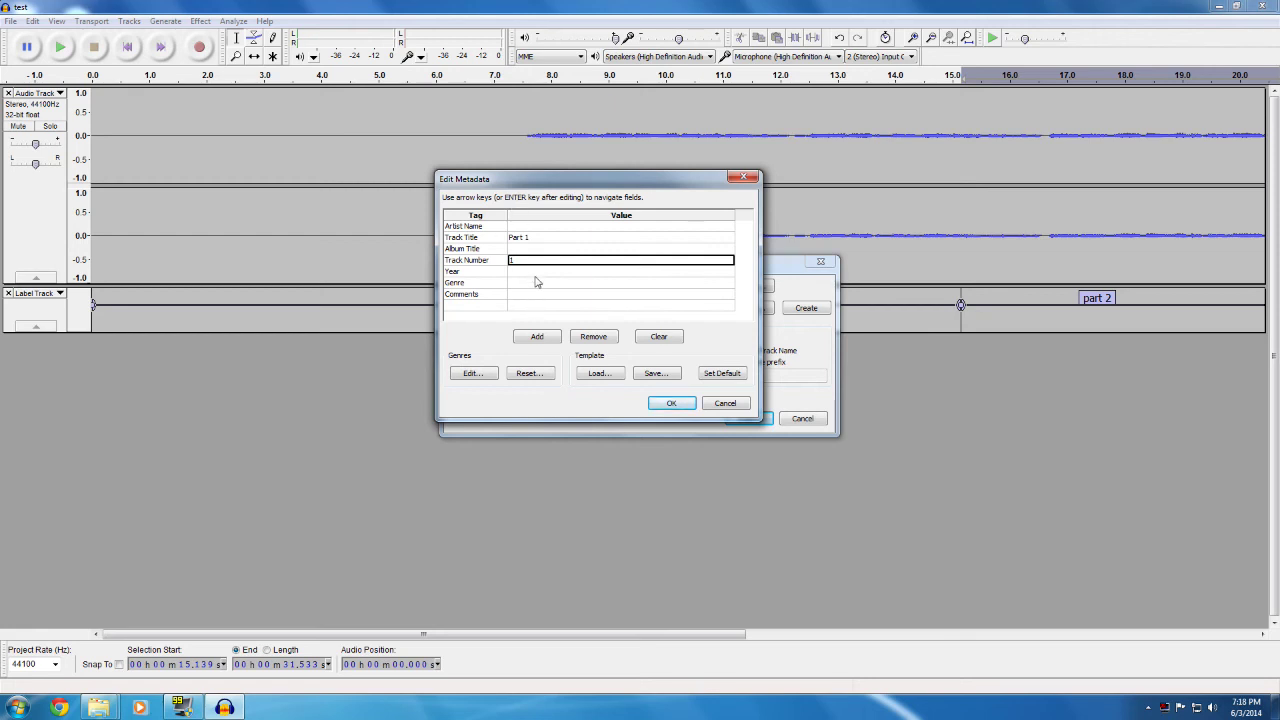
pyautogui.click(673, 405)
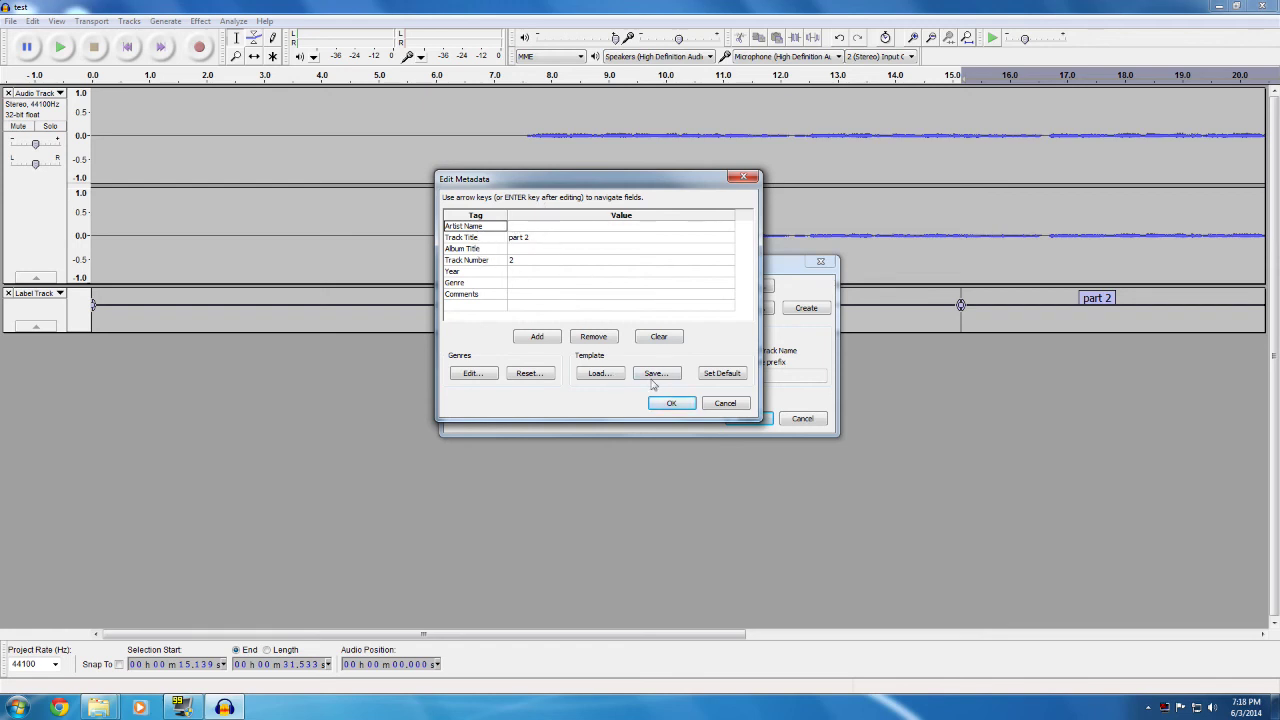
pyautogui.click(672, 403)
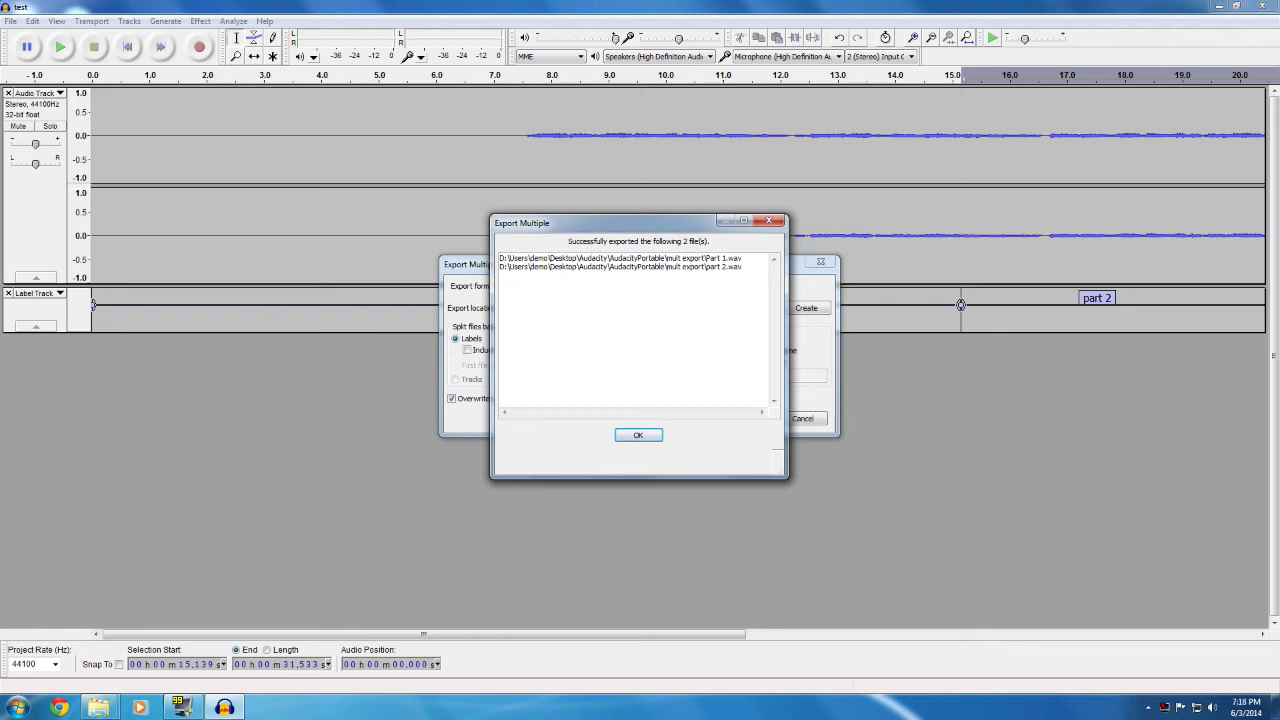
pyautogui.moveTo(744, 266); pyautogui.dragTo(648, 266)
pyautogui.click(680, 259)
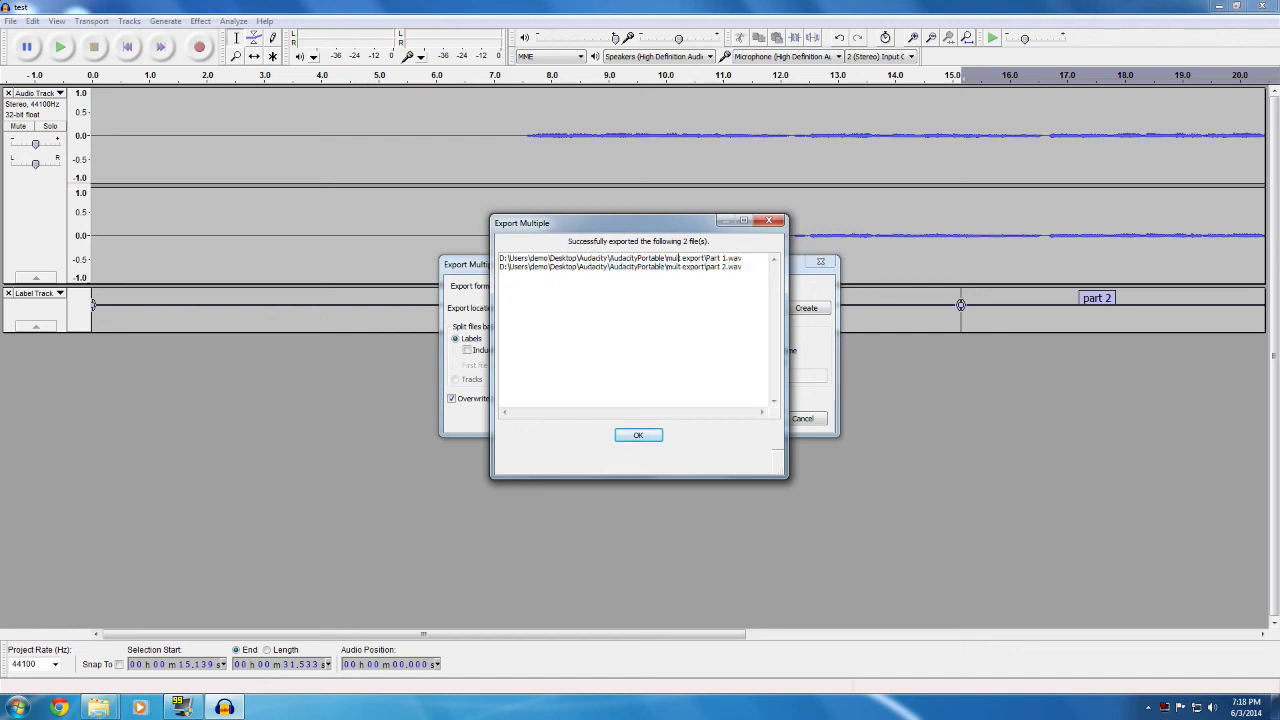
pyautogui.click(638, 435)
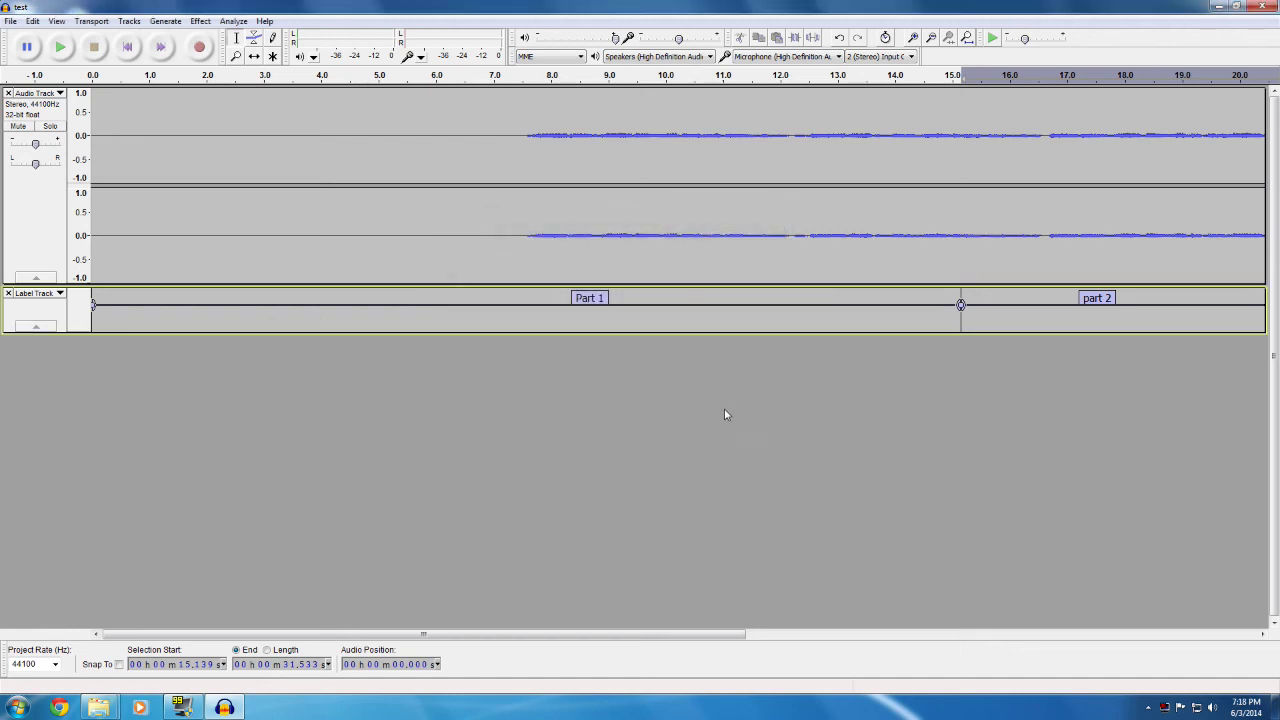
# Step: Reopen Export Multiple and set the export format to MP3 Files
pyautogui.click(33, 21)
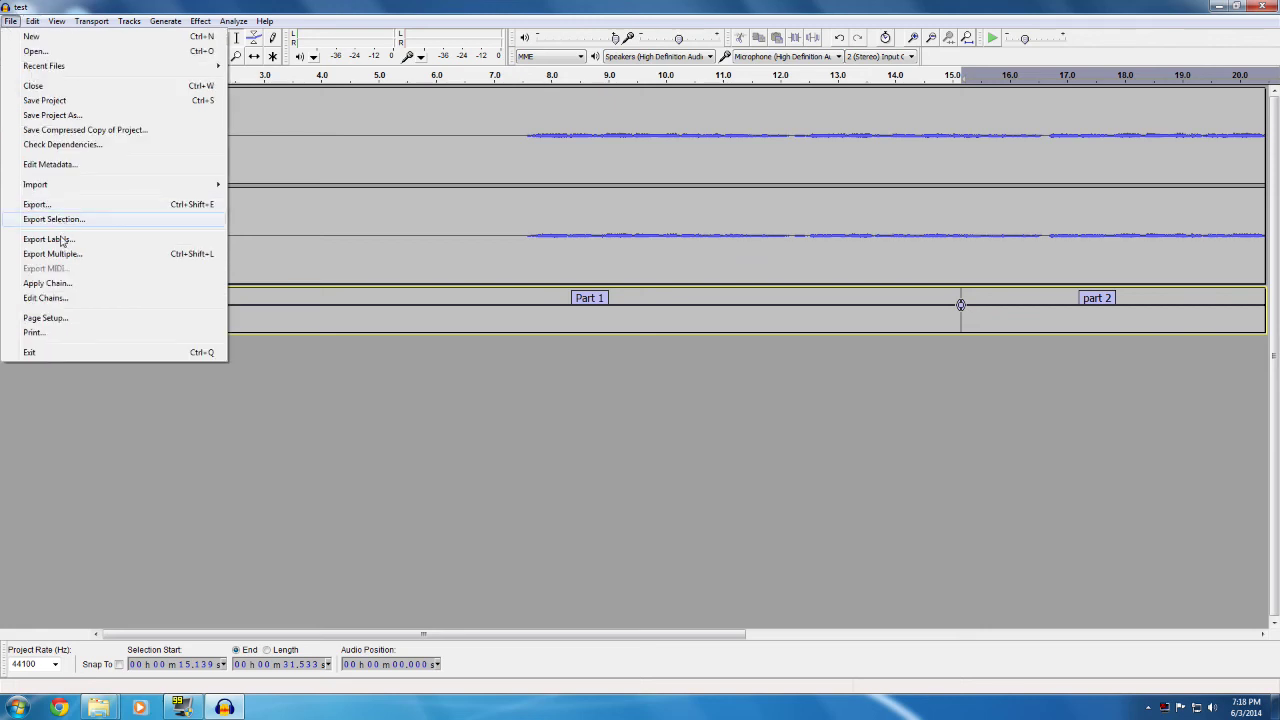
pyautogui.click(65, 254)
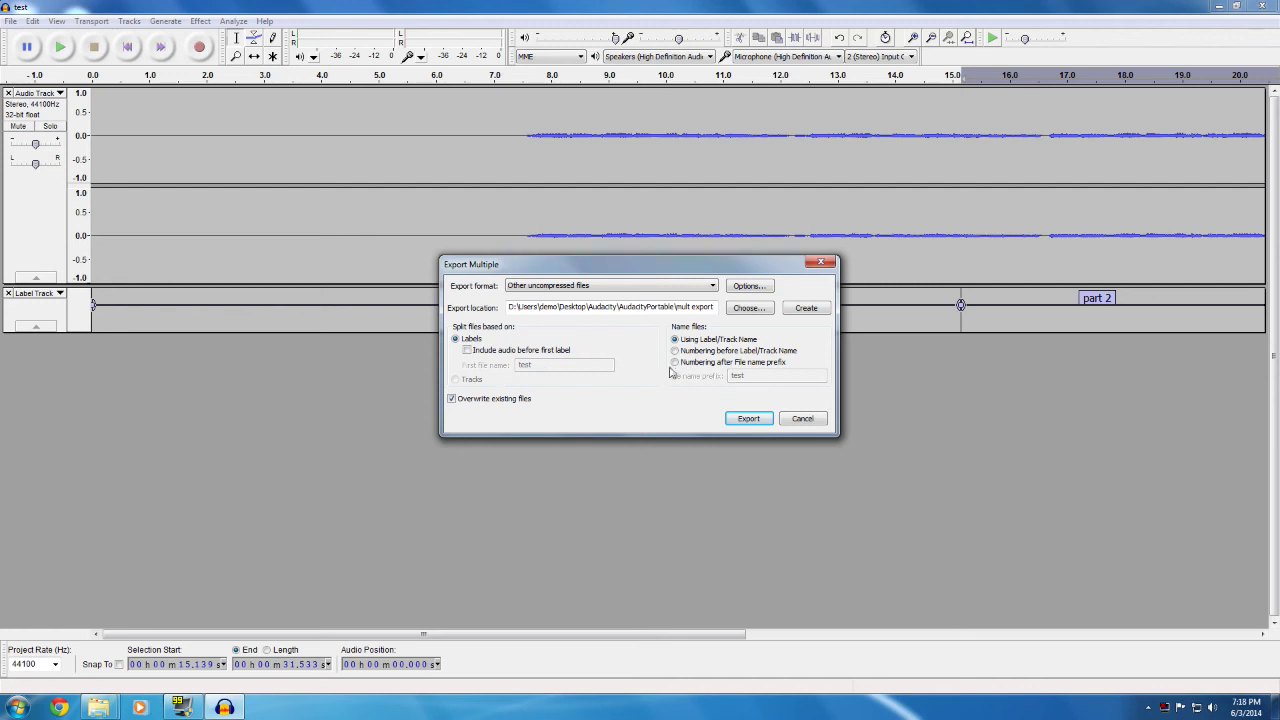
pyautogui.click(750, 287)
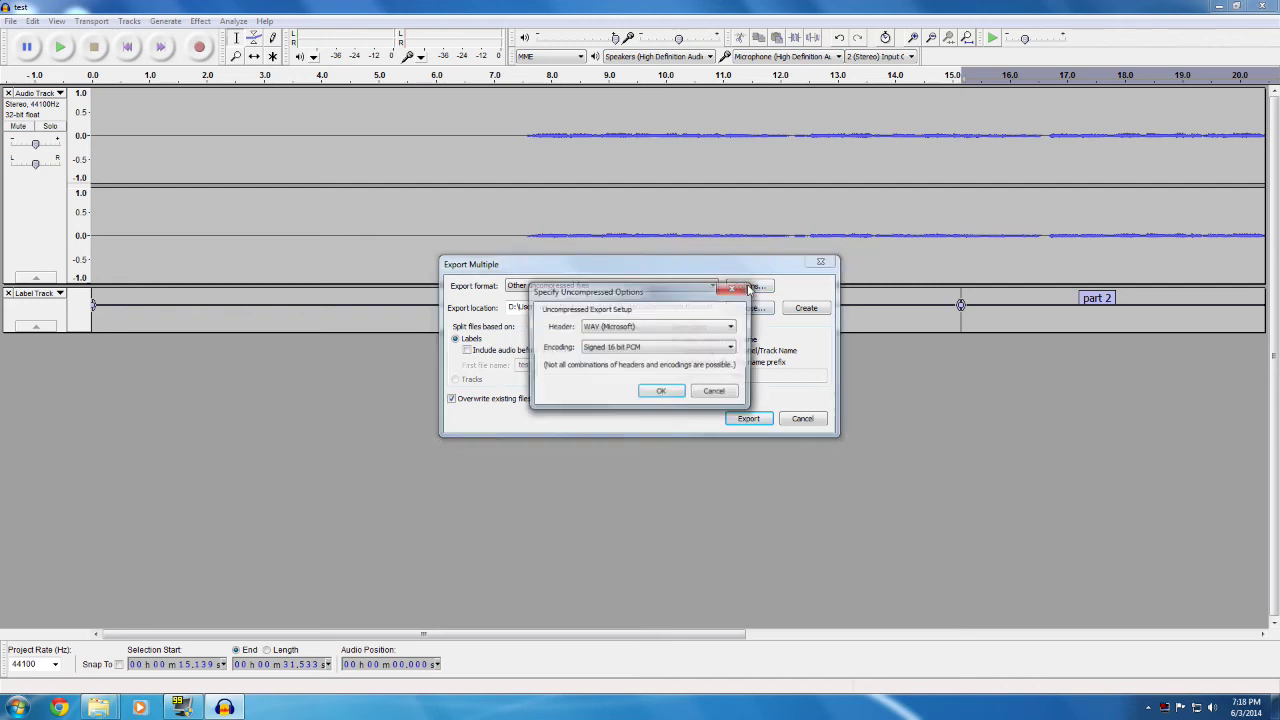
pyautogui.click(742, 287)
pyautogui.click(630, 291)
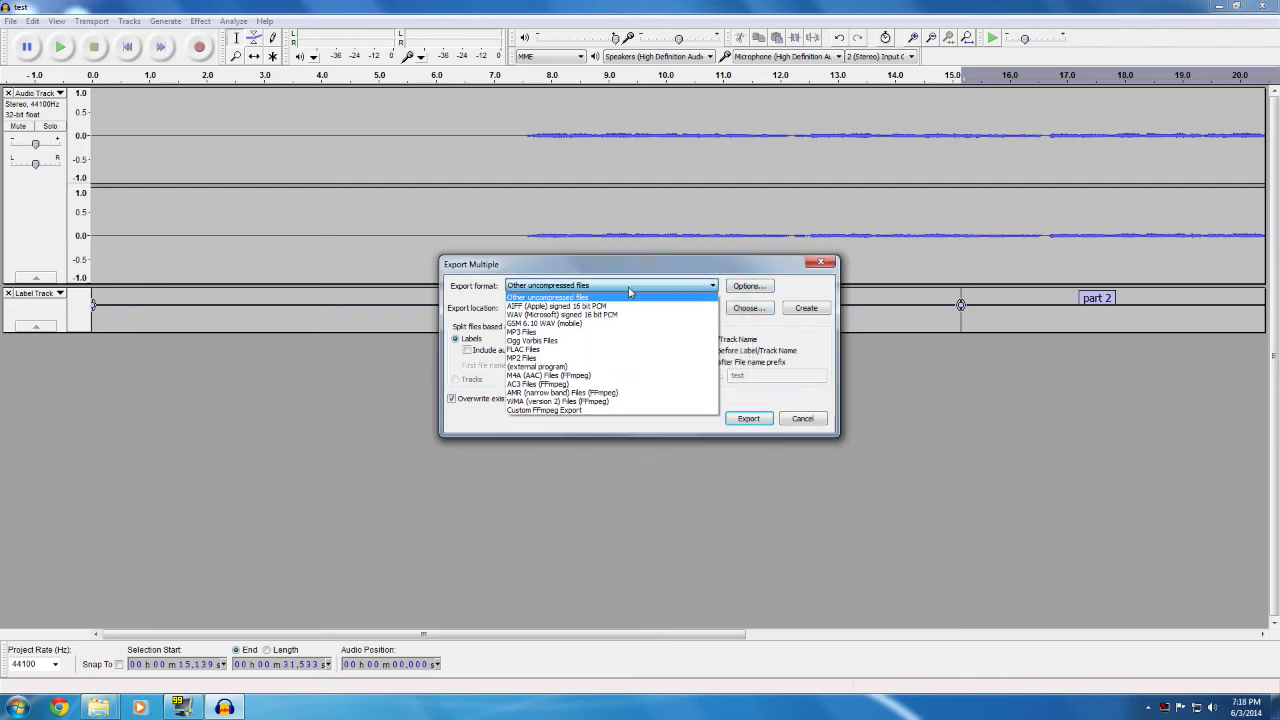
pyautogui.click(606, 332)
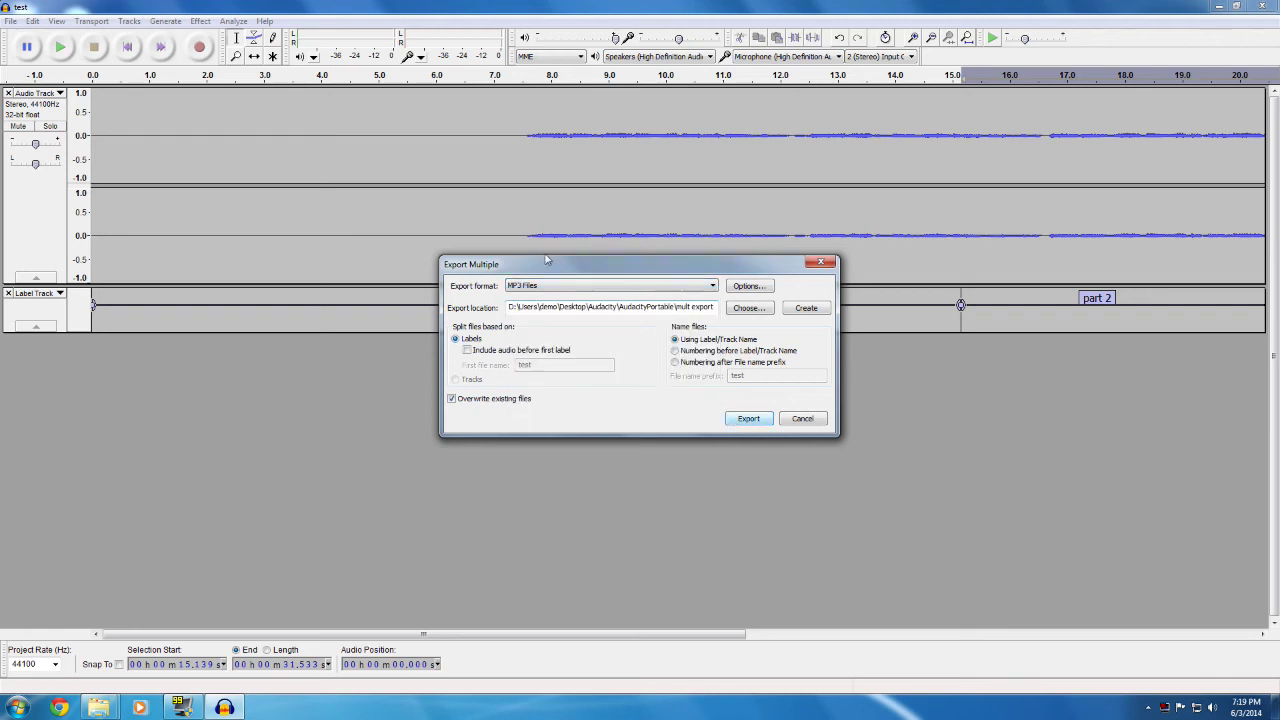
pyautogui.click(524, 288)
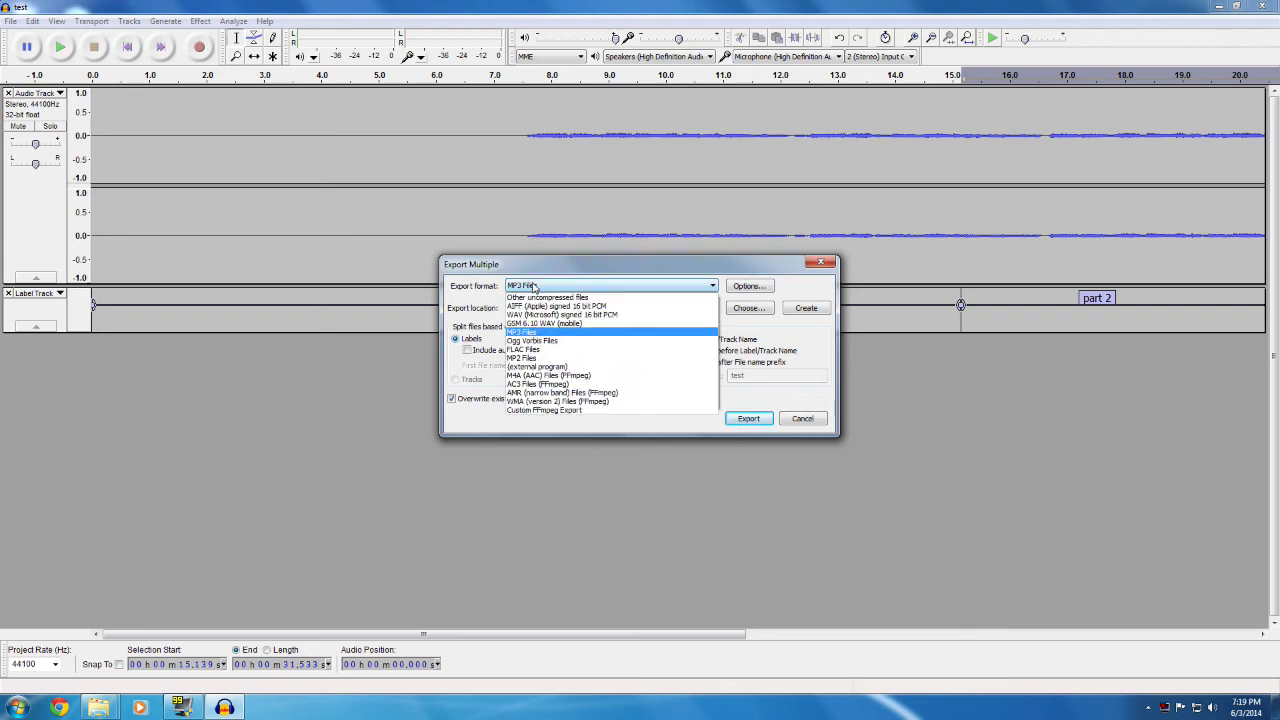
pyautogui.click(610, 331)
# Step: Export Part 1.mp3 and Part 2.mp3, accepting both metadata dialogs and closing the results
pyautogui.click(749, 418)
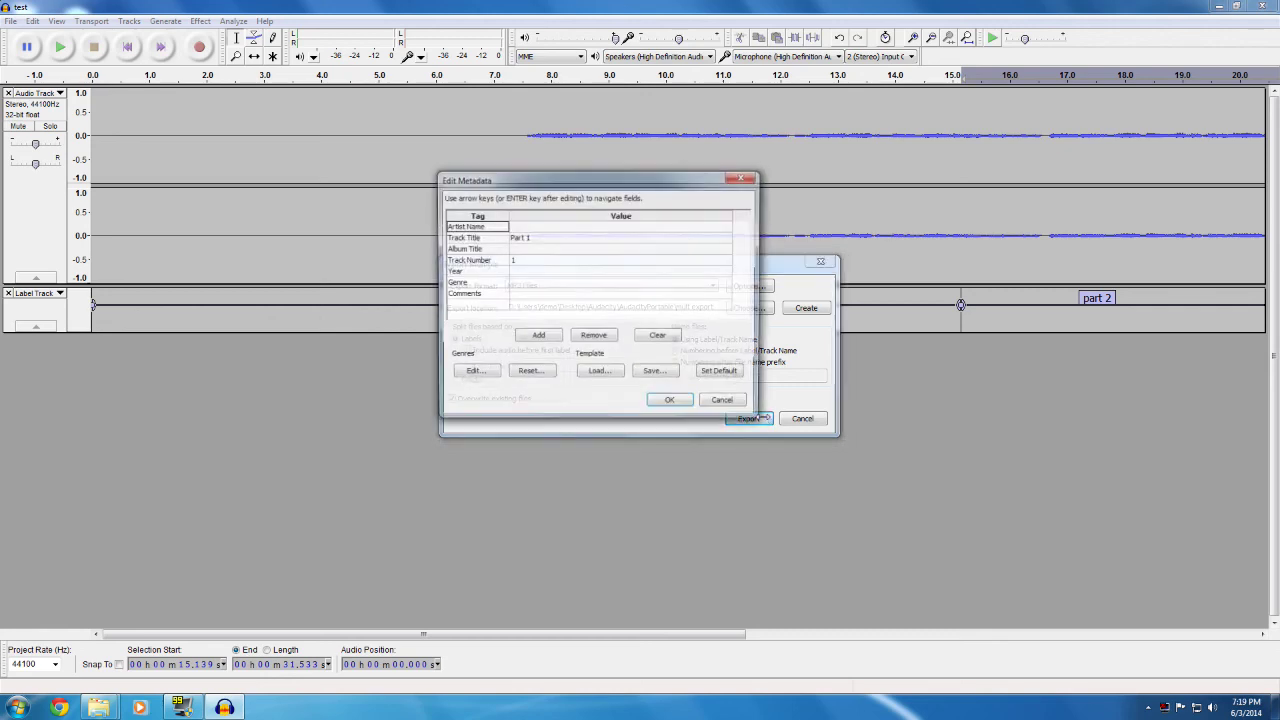
pyautogui.click(661, 405)
pyautogui.click(661, 404)
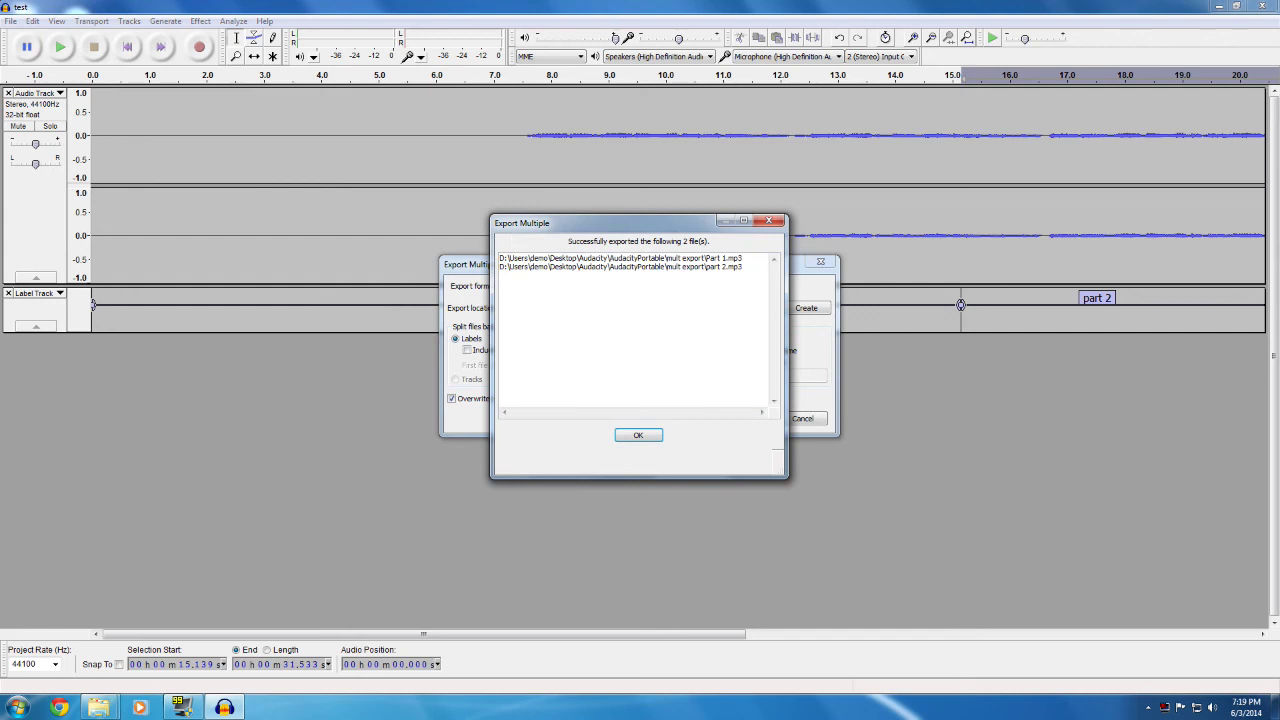
pyautogui.click(630, 440)
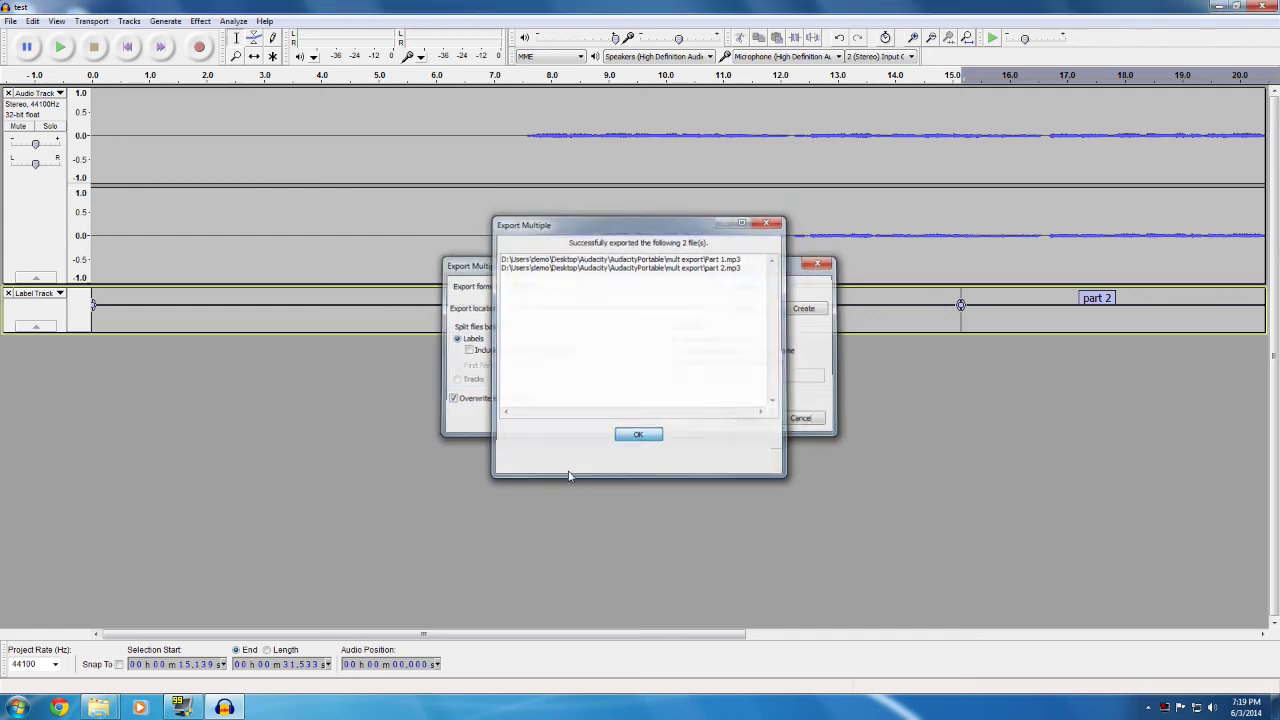
# Step: Remove lame_enc.dll from the AudacityPortable folder and return to the Audacity test project
pyautogui.moveTo(98, 707)
pyautogui.click(140, 654)
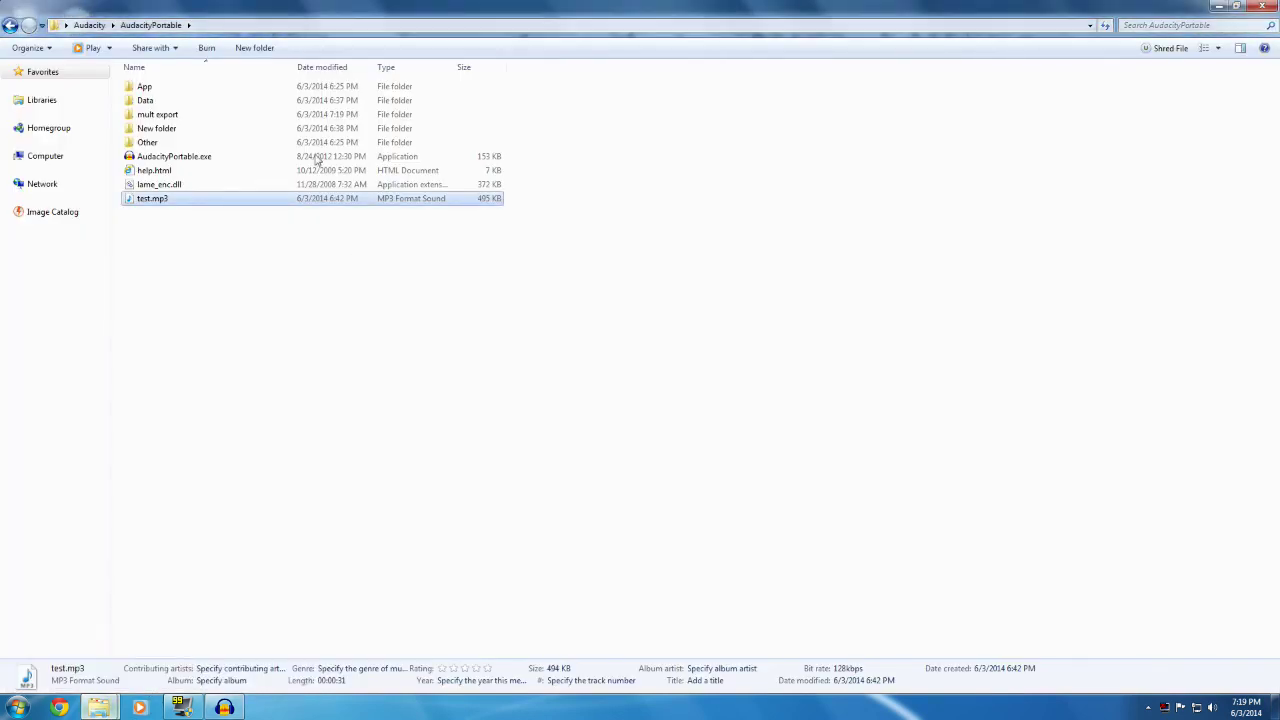
pyautogui.click(152, 188)
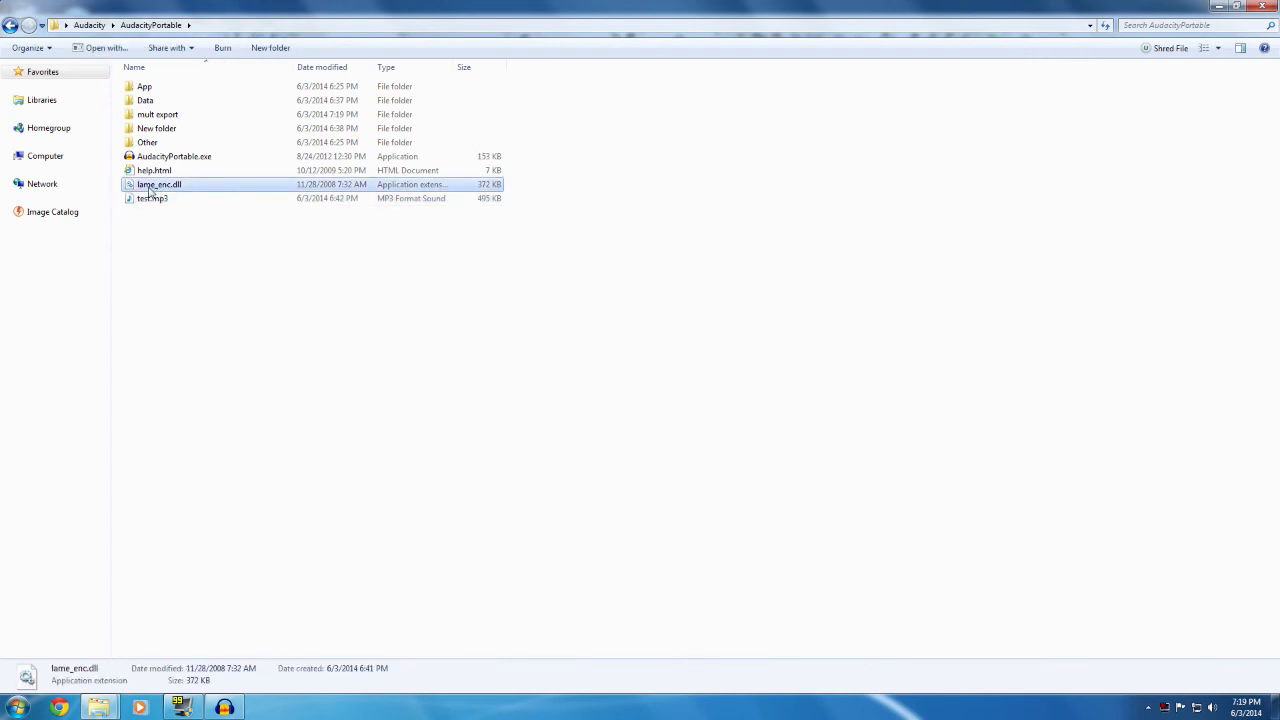
pyautogui.press('F2')
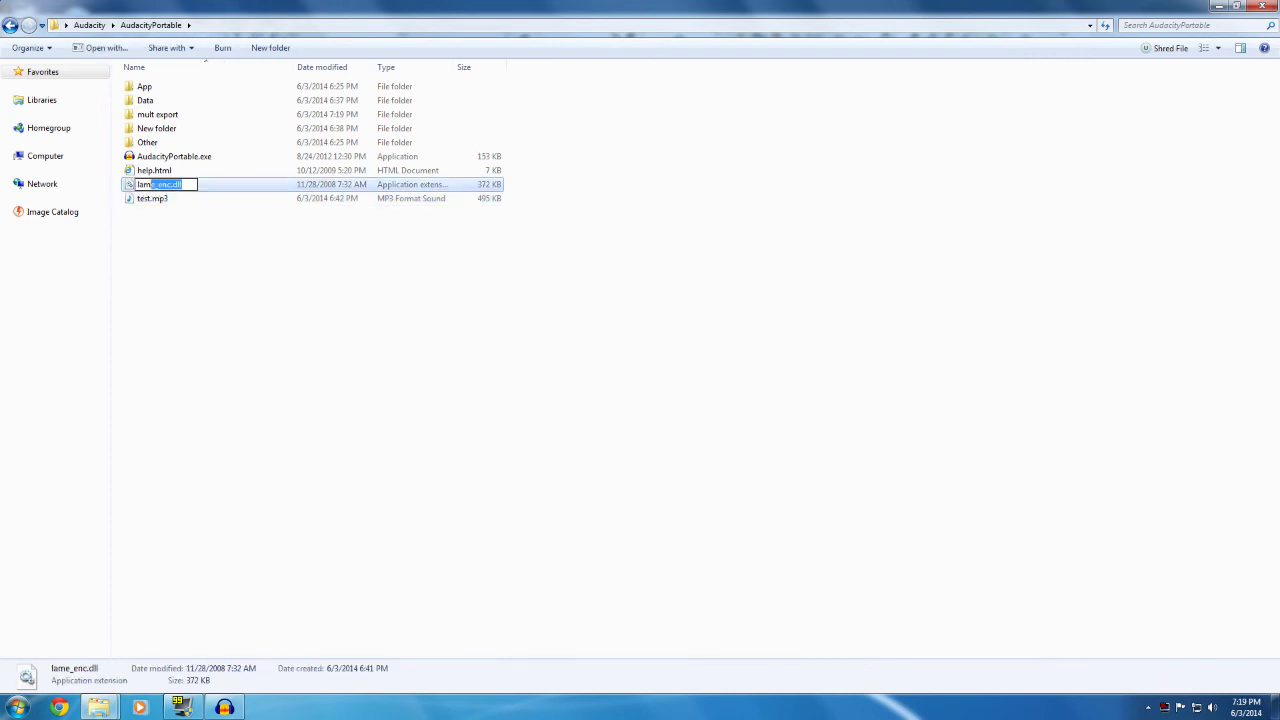
pyautogui.click(213, 235)
pyautogui.click(213, 235)
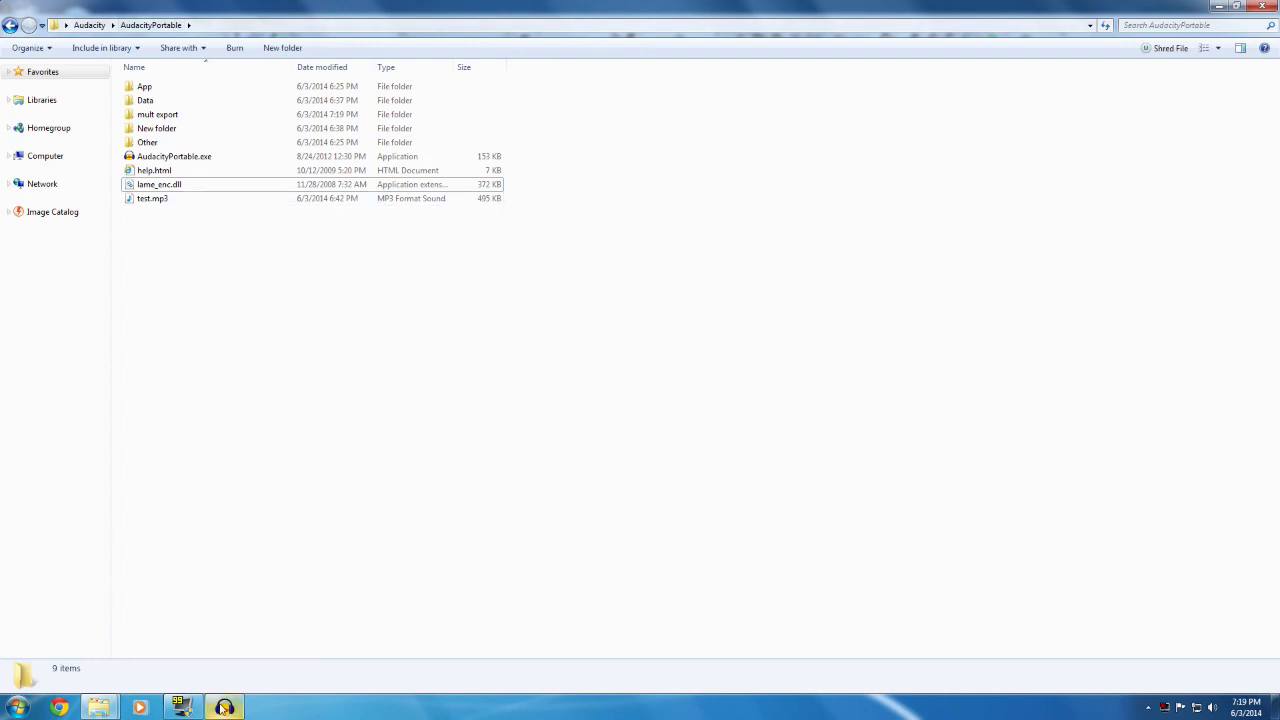
pyautogui.click(183, 185)
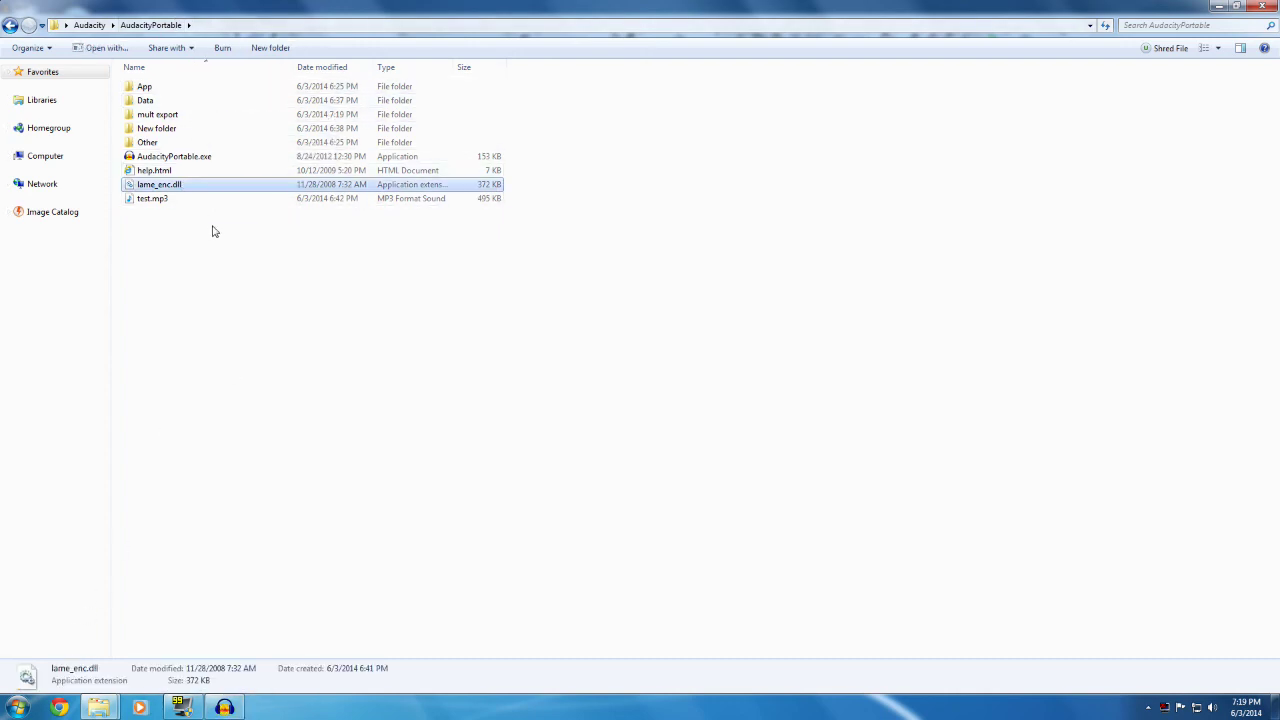
pyautogui.click(224, 707)
pyautogui.click(10, 21)
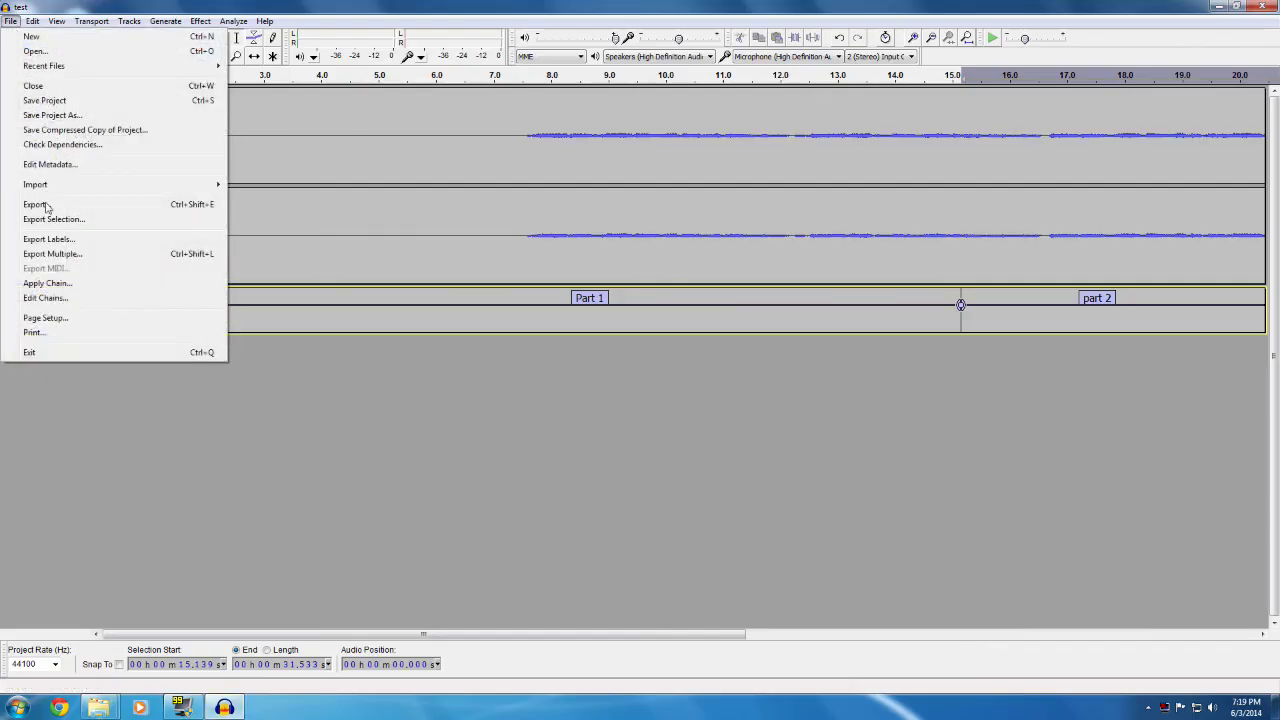
# Step: Start Export Multiple for the labelled parts and accept the track metadata
pyautogui.click(62, 254)
pyautogui.click(749, 418)
pyautogui.click(684, 406)
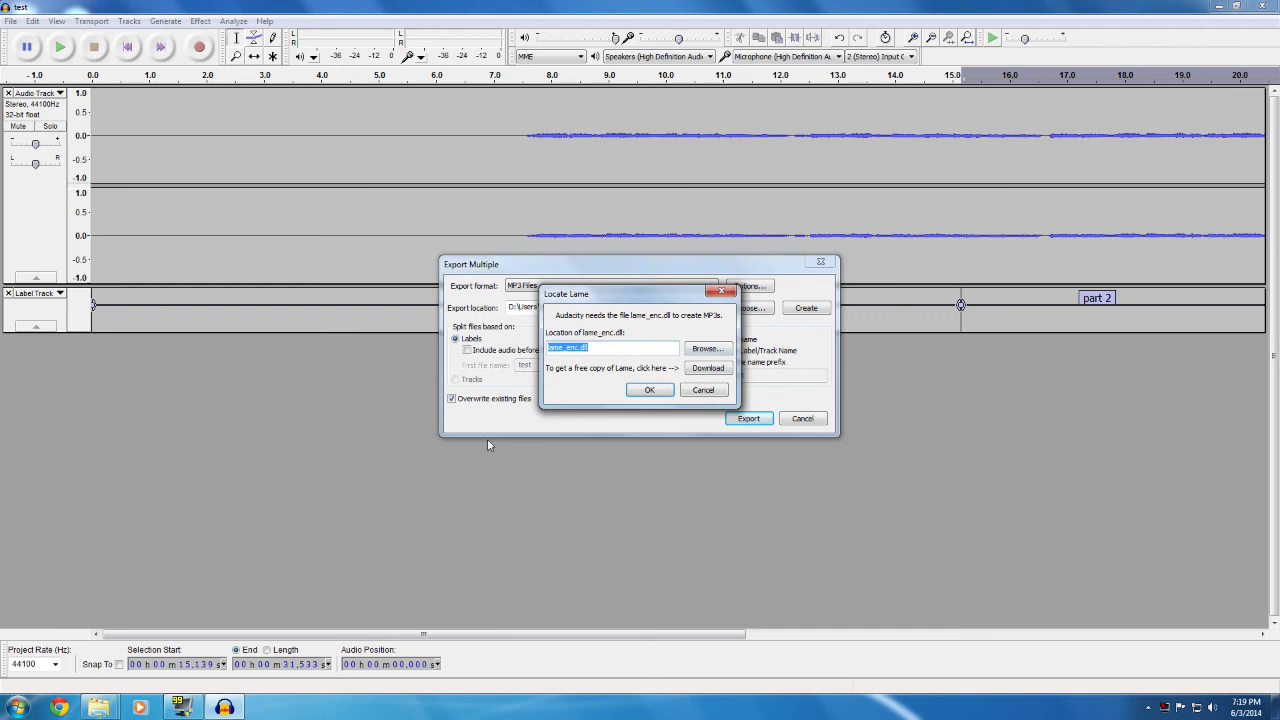
# Step: Undo the deletion in the AudacityPortable folder to restore lame_enc.dll
pyautogui.moveTo(95, 703)
pyautogui.click(86, 655)
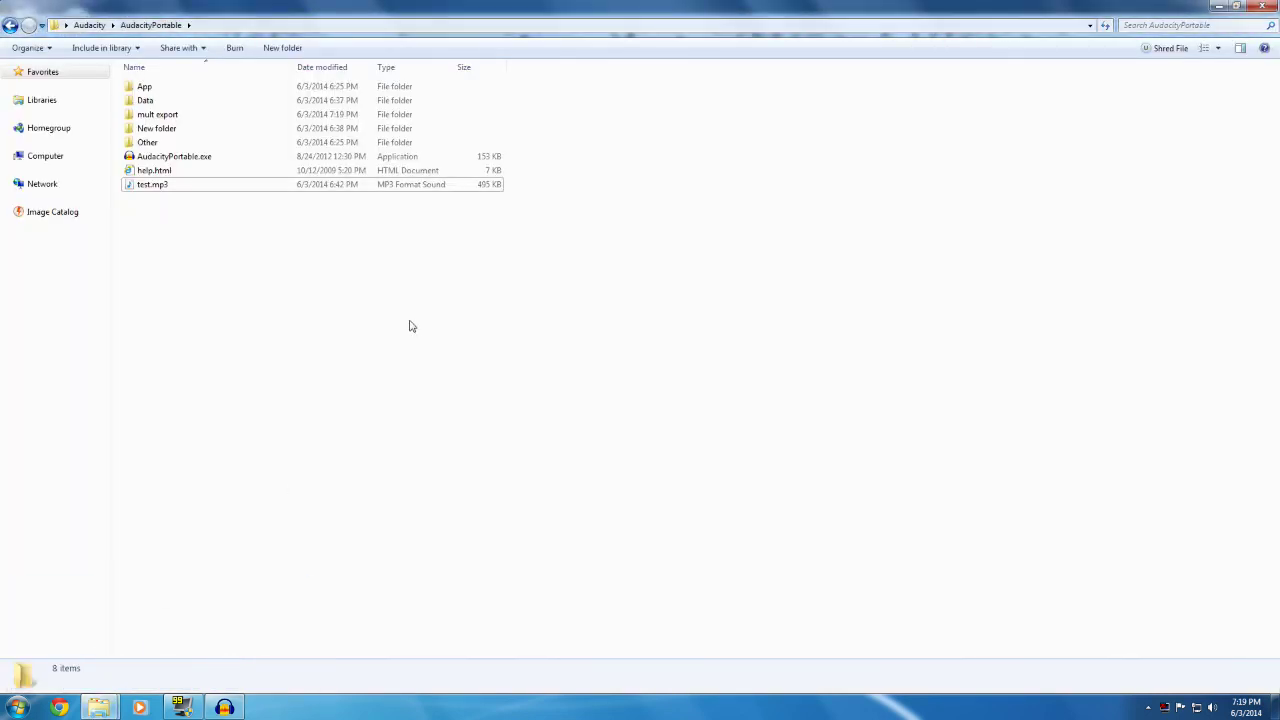
pyautogui.rightClick(320, 244)
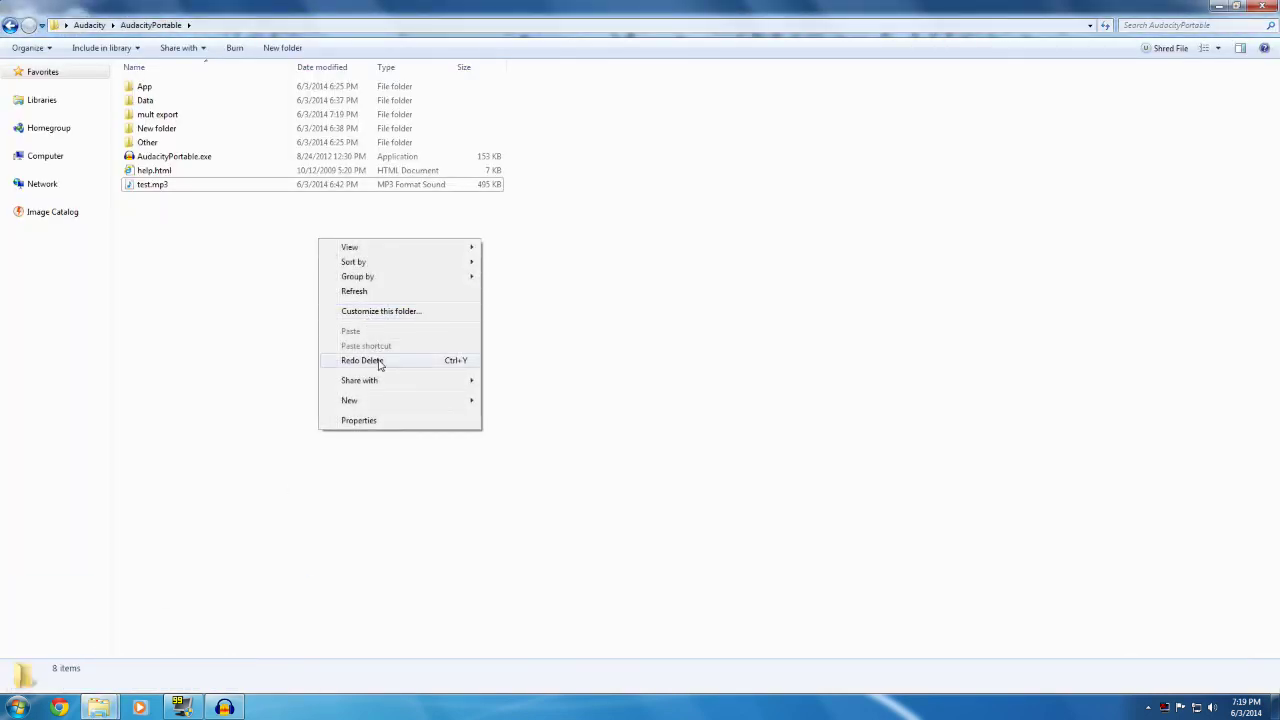
pyautogui.click(380, 361)
# Step: Point Audacity's Locate Lame prompt at lame_enc.dll and export Part 1.mp3 and part 2.mp3
pyautogui.click(224, 707)
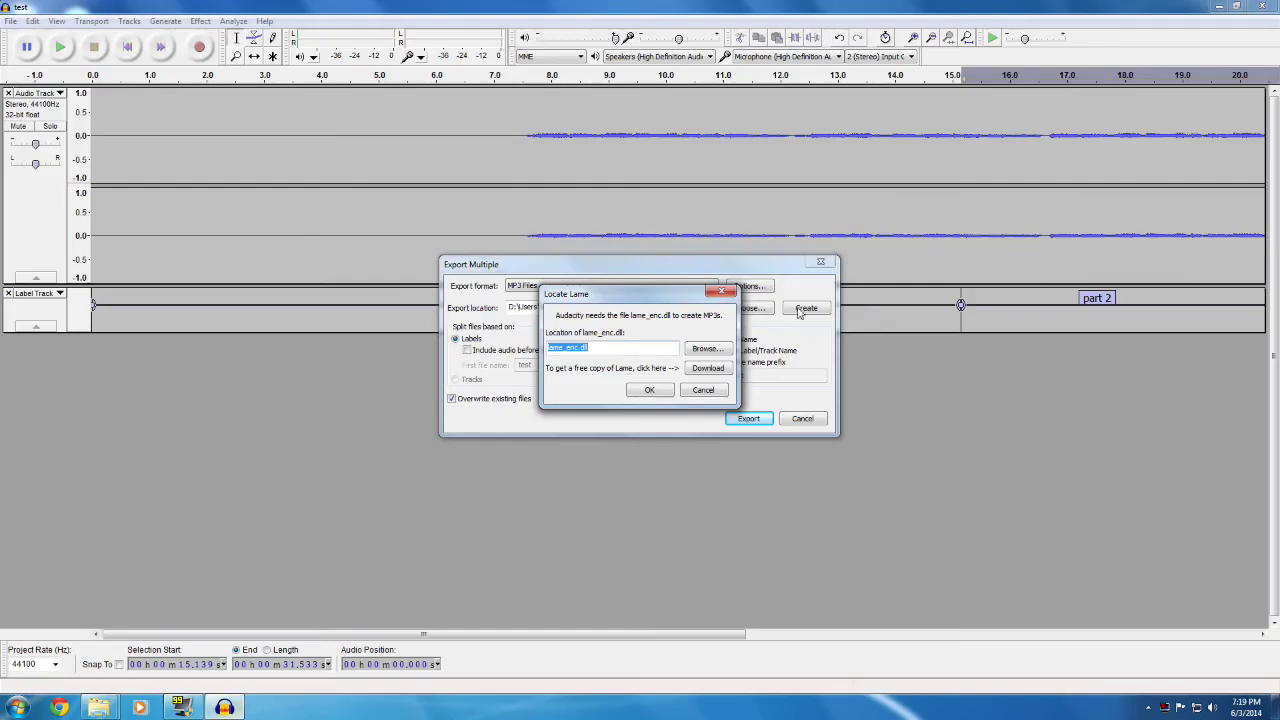
pyautogui.click(700, 349)
pyautogui.doubleClick(664, 436)
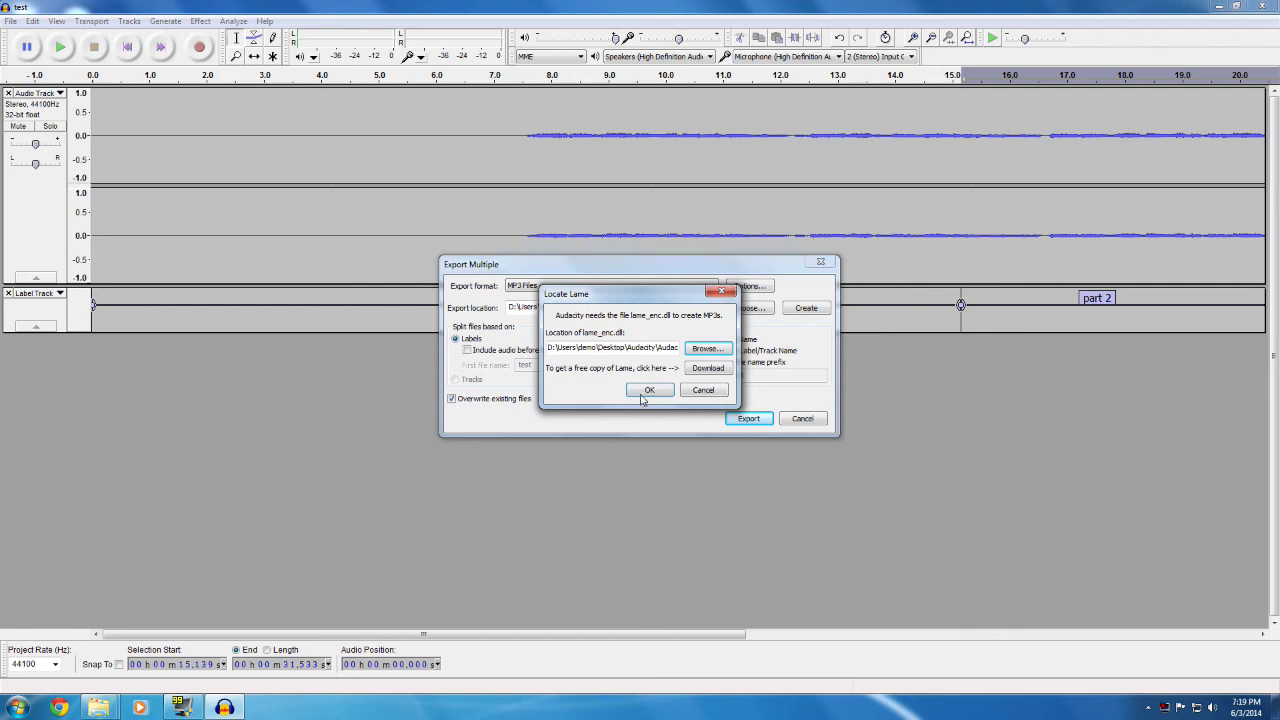
pyautogui.click(640, 394)
pyautogui.click(752, 418)
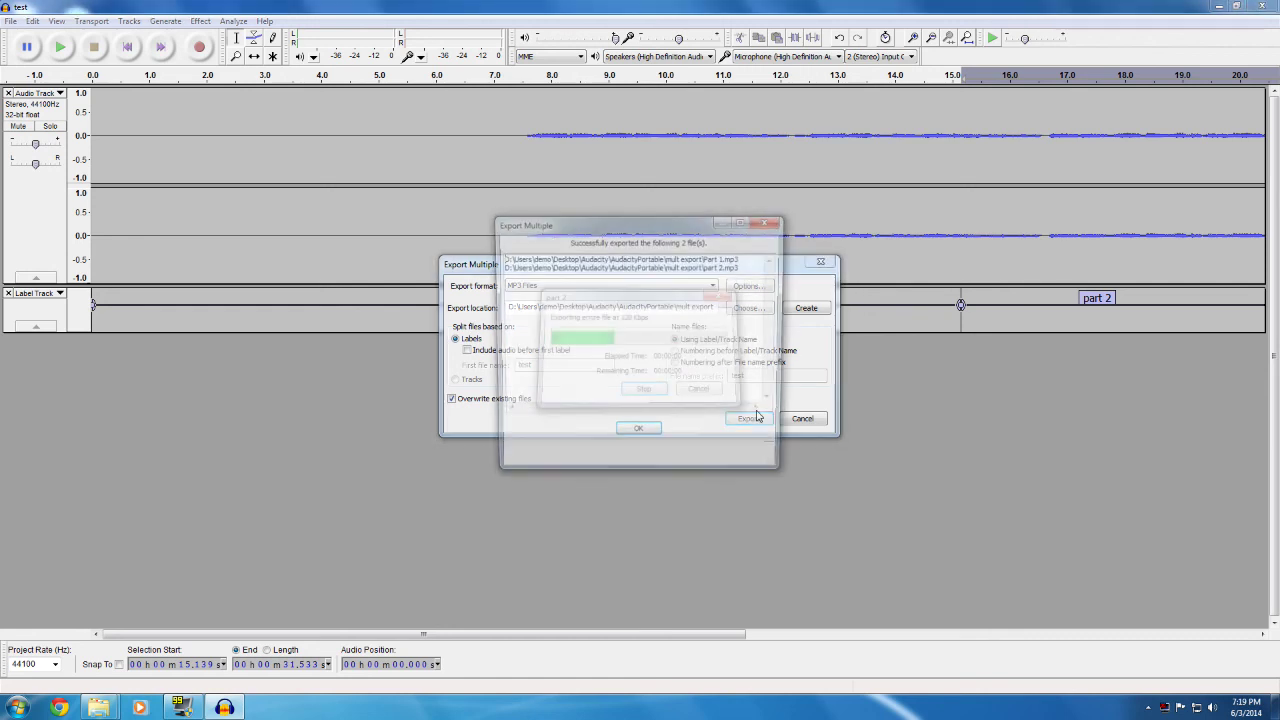
pyautogui.click(637, 437)
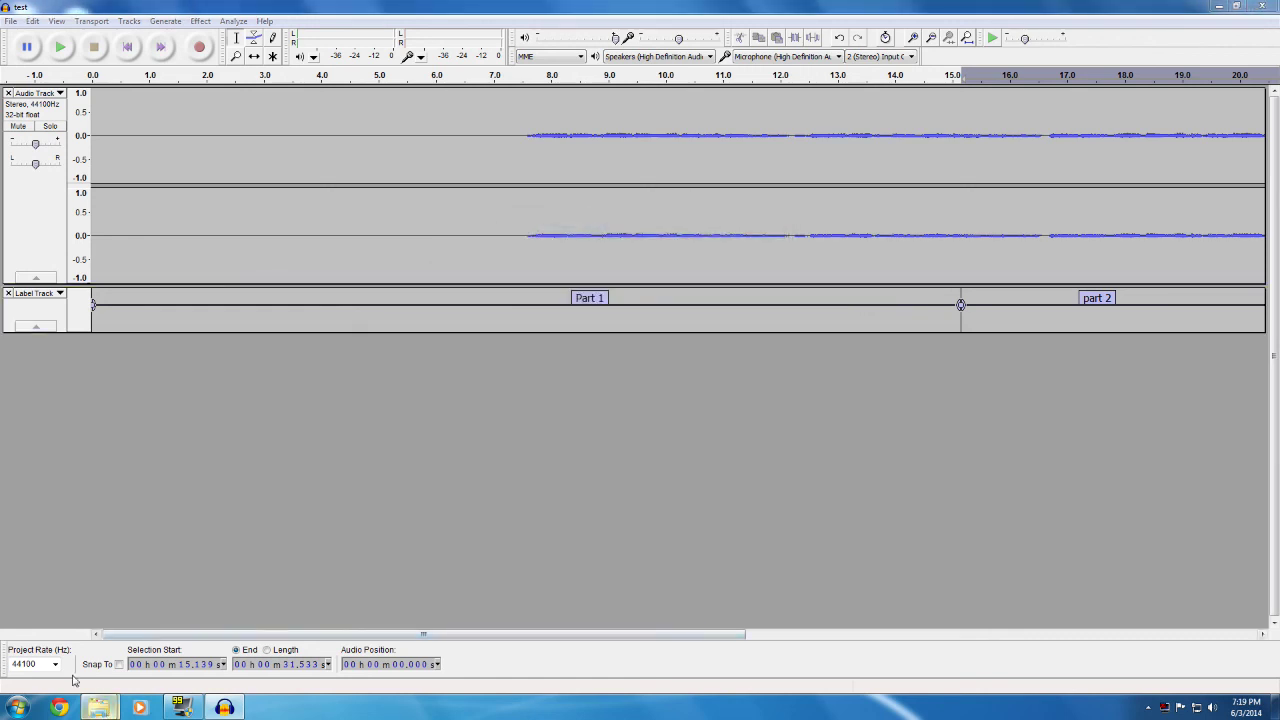
# Step: Delete Part 1.wav and part 2.wav from the mult export folder
pyautogui.moveTo(98, 707)
pyautogui.click(67, 632)
pyautogui.doubleClick(162, 115)
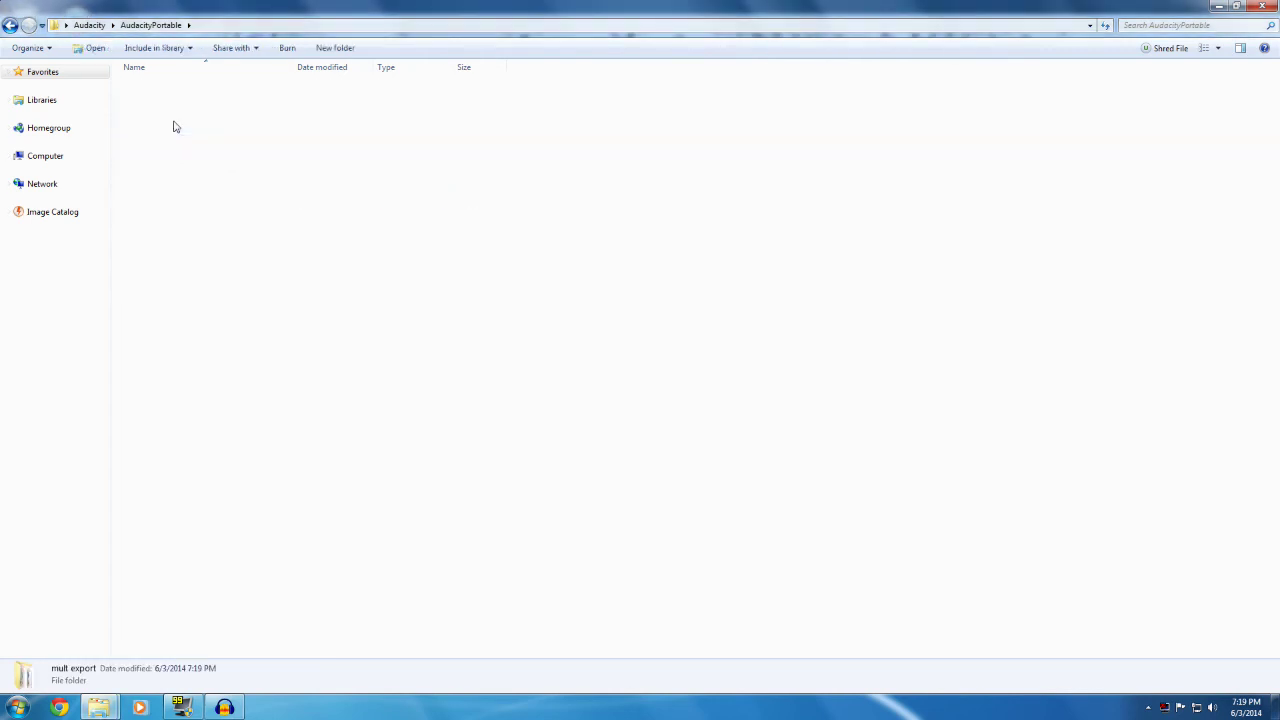
pyautogui.click(185, 100)
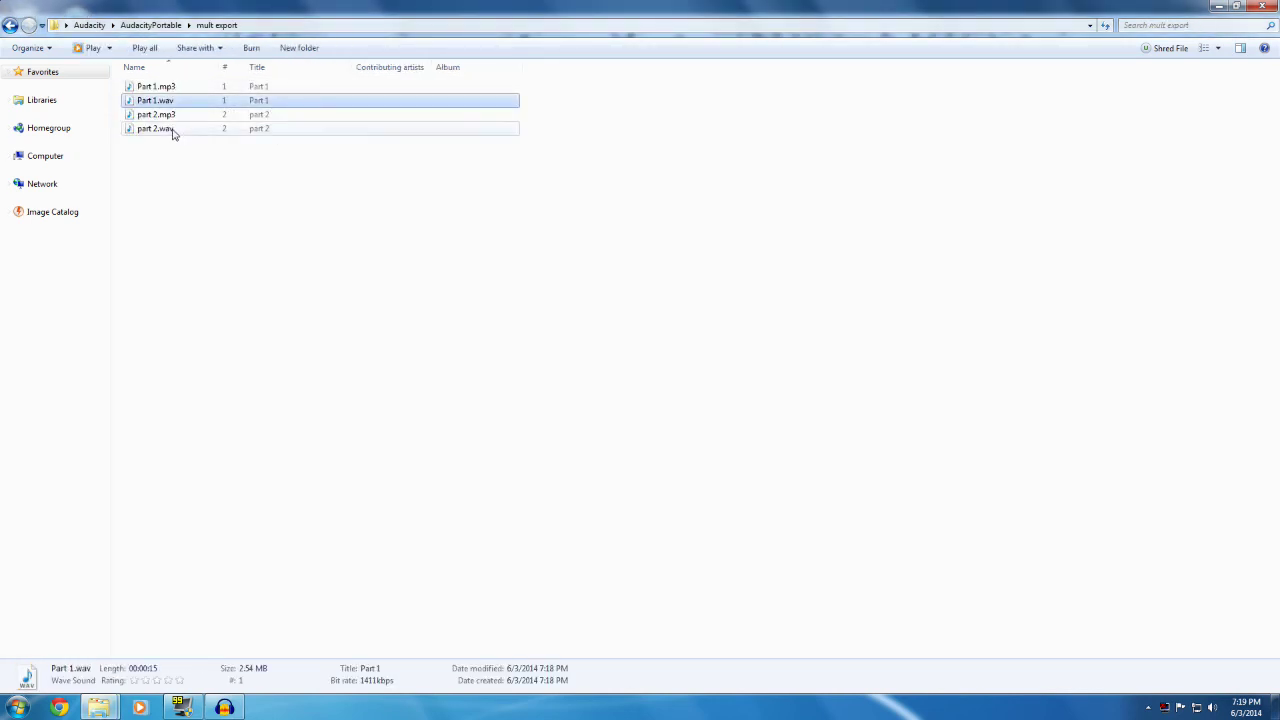
pyautogui.keyDown('ctrl'); pyautogui.click(174, 129); pyautogui.keyUp('ctrl')
pyautogui.press('Delete')
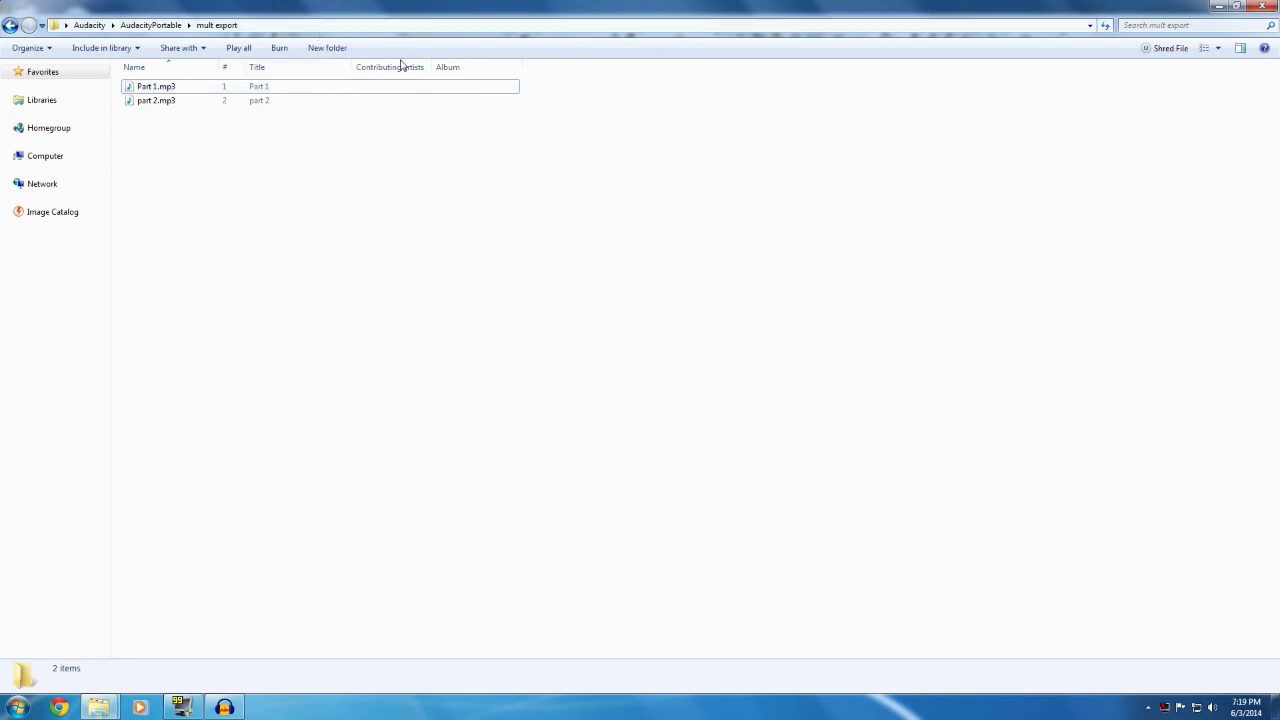
# Step: Check the details of Part 1.mp3 and part 2.mp3 in the folder
pyautogui.click(195, 90)
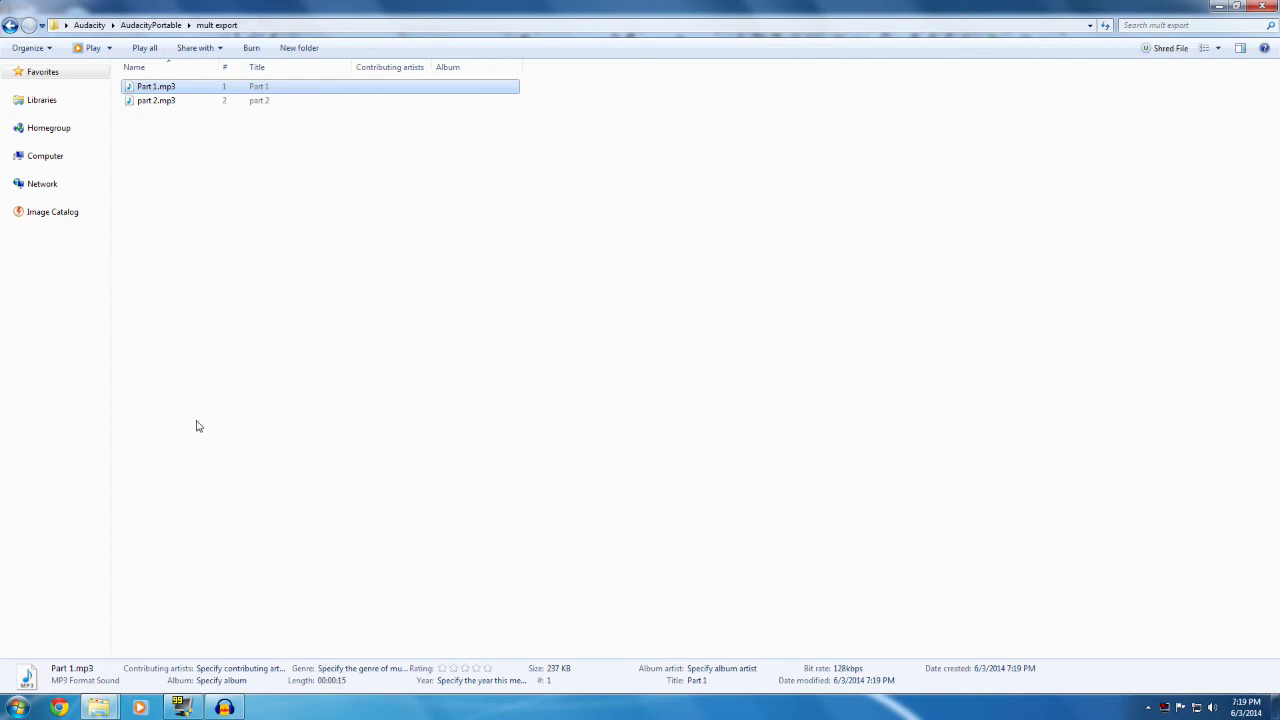
pyautogui.click(178, 100)
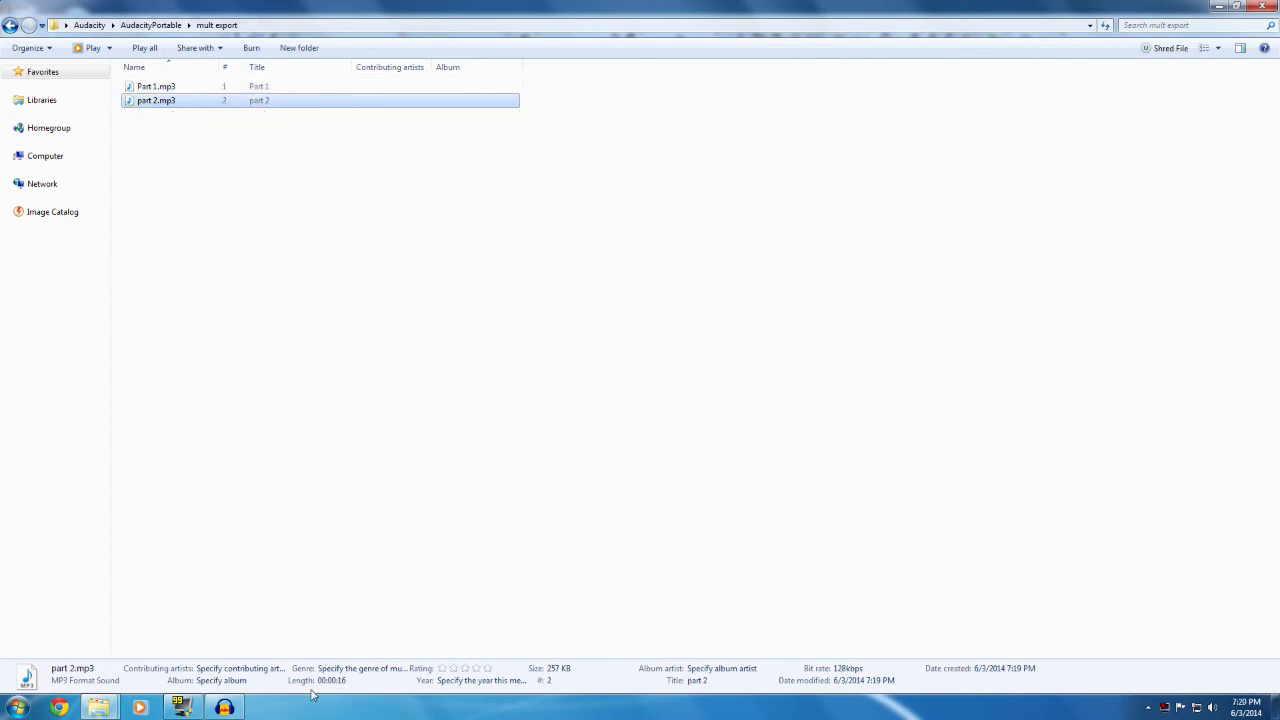
pyautogui.click(224, 707)
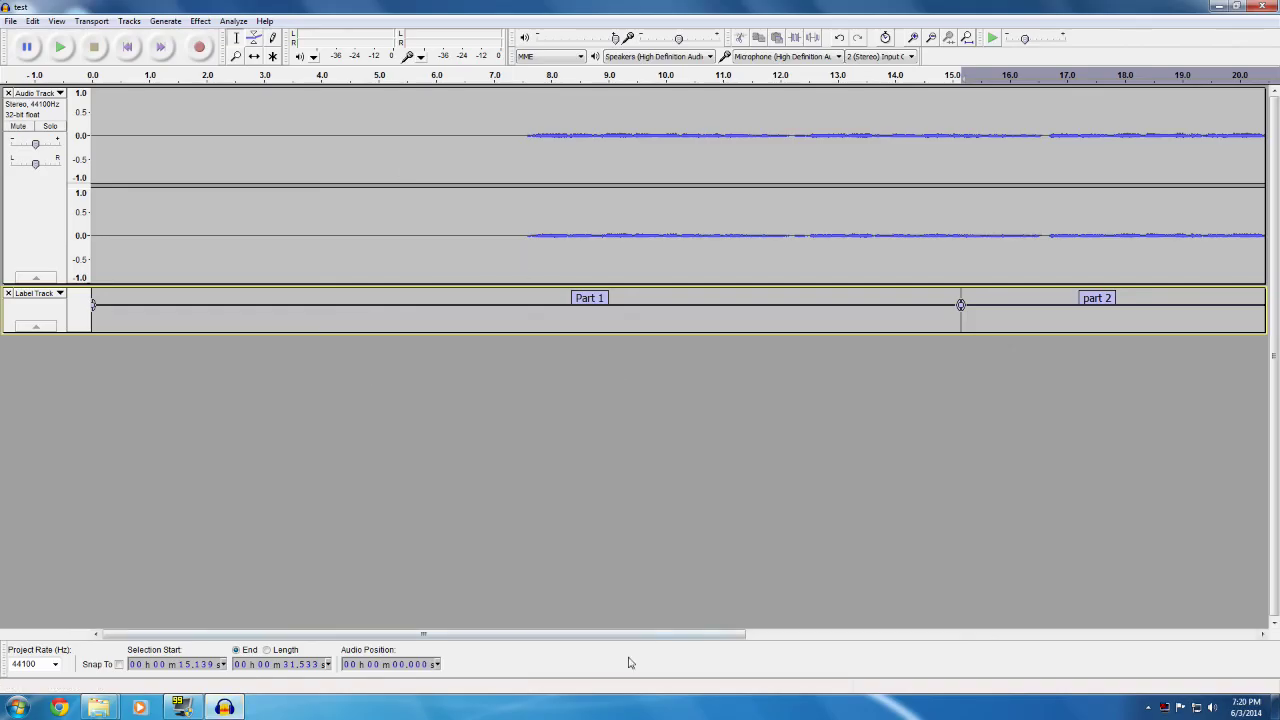
pyautogui.moveTo(672, 633); pyautogui.dragTo(1117, 496)
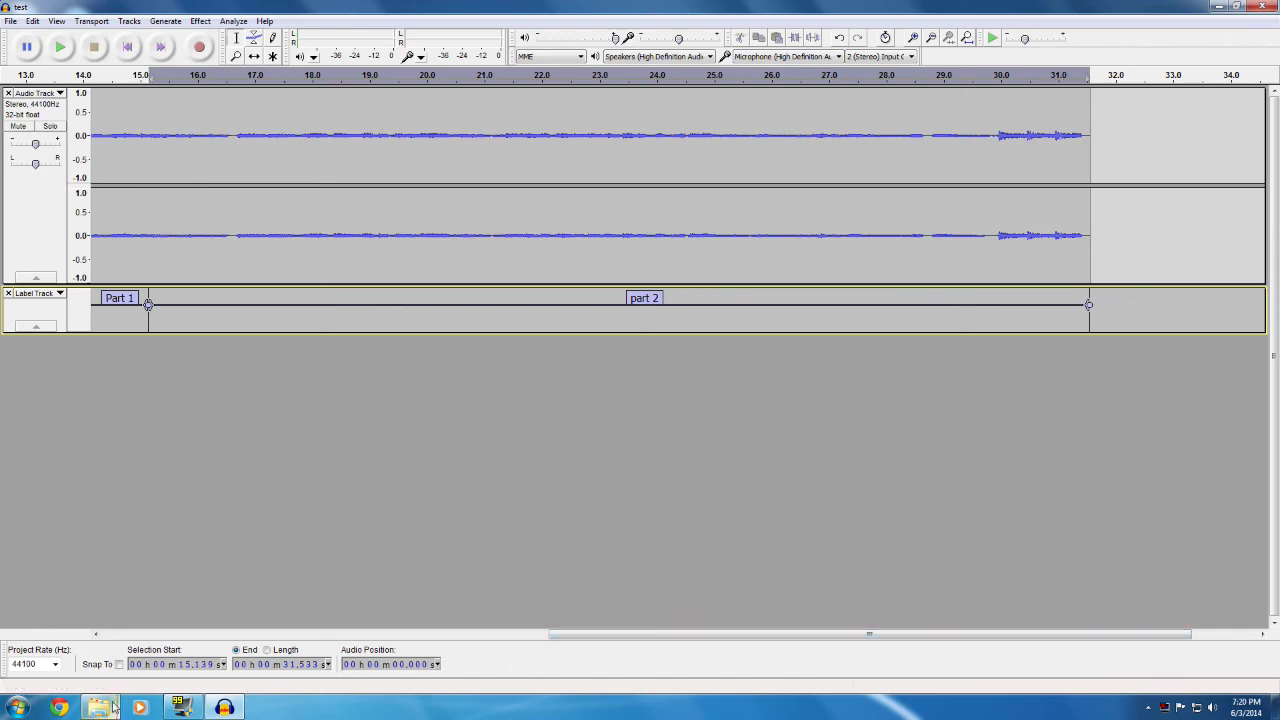
# Step: Play Part 1.mp3 and part 2.mp3 in the media player, then close it
pyautogui.moveTo(99, 705)
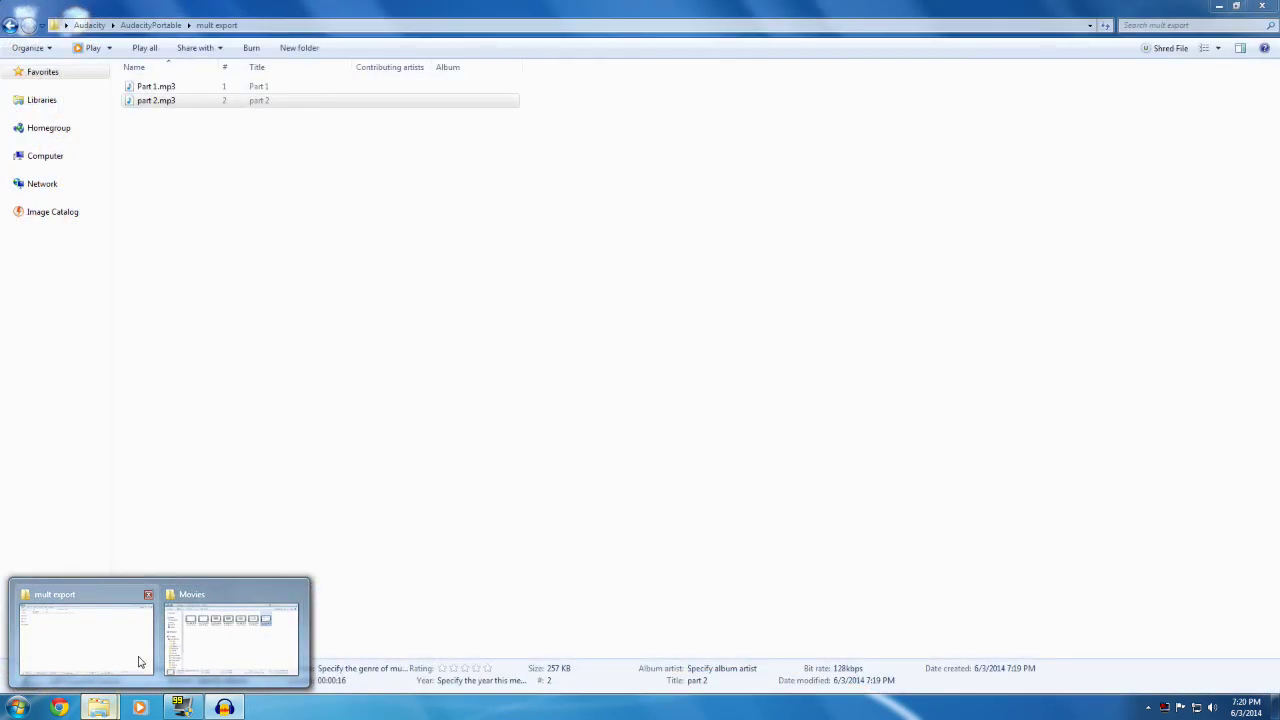
pyautogui.click(140, 662)
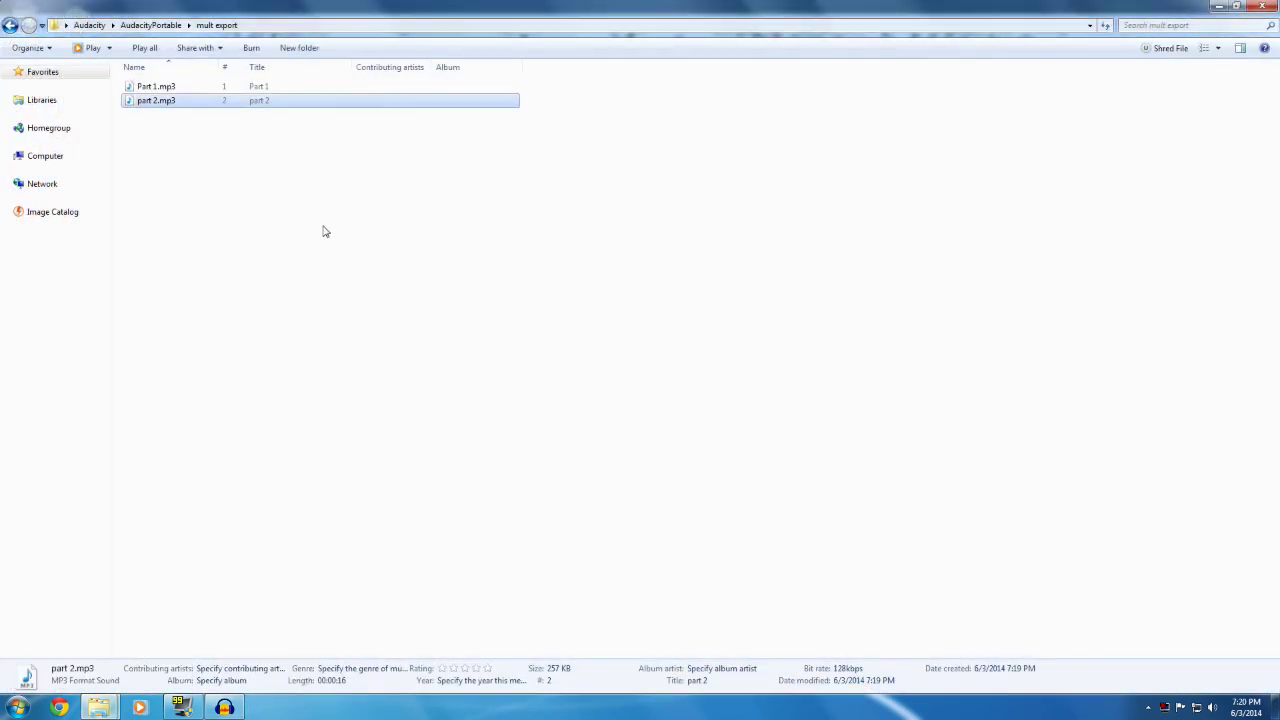
pyautogui.click(152, 87)
pyautogui.doubleClick(152, 87)
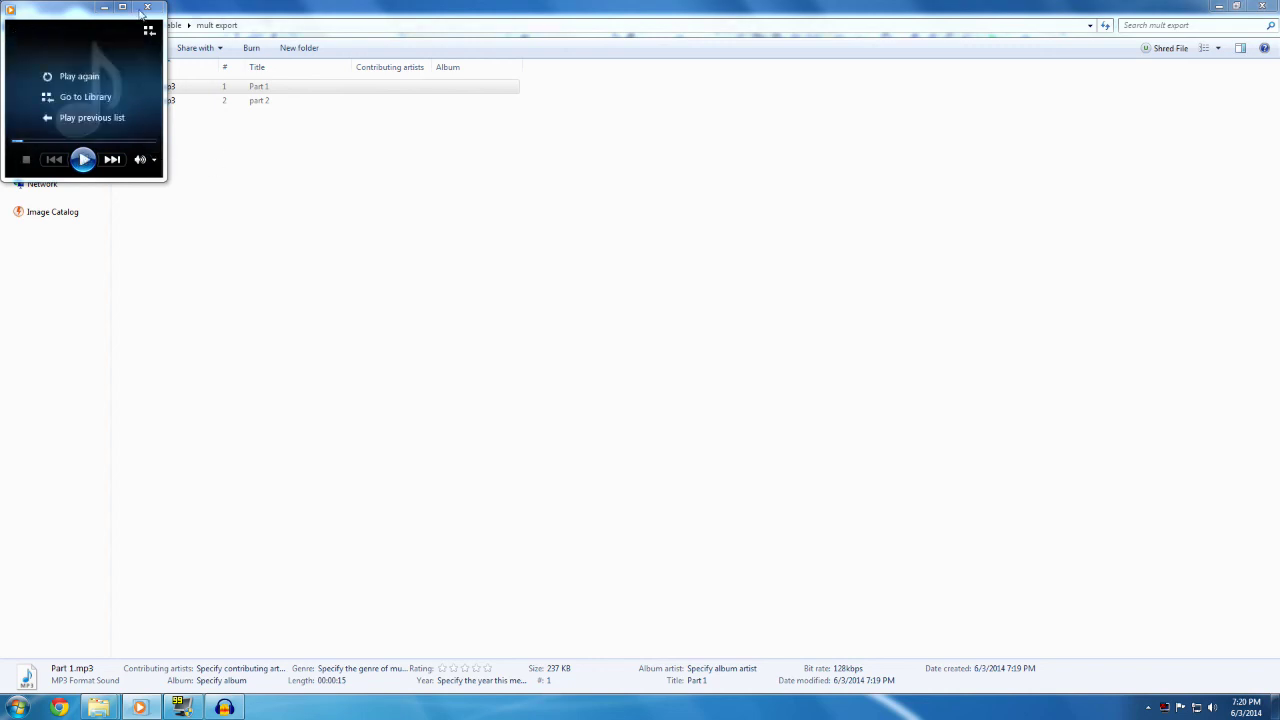
pyautogui.click(250, 87)
pyautogui.doubleClick(150, 102)
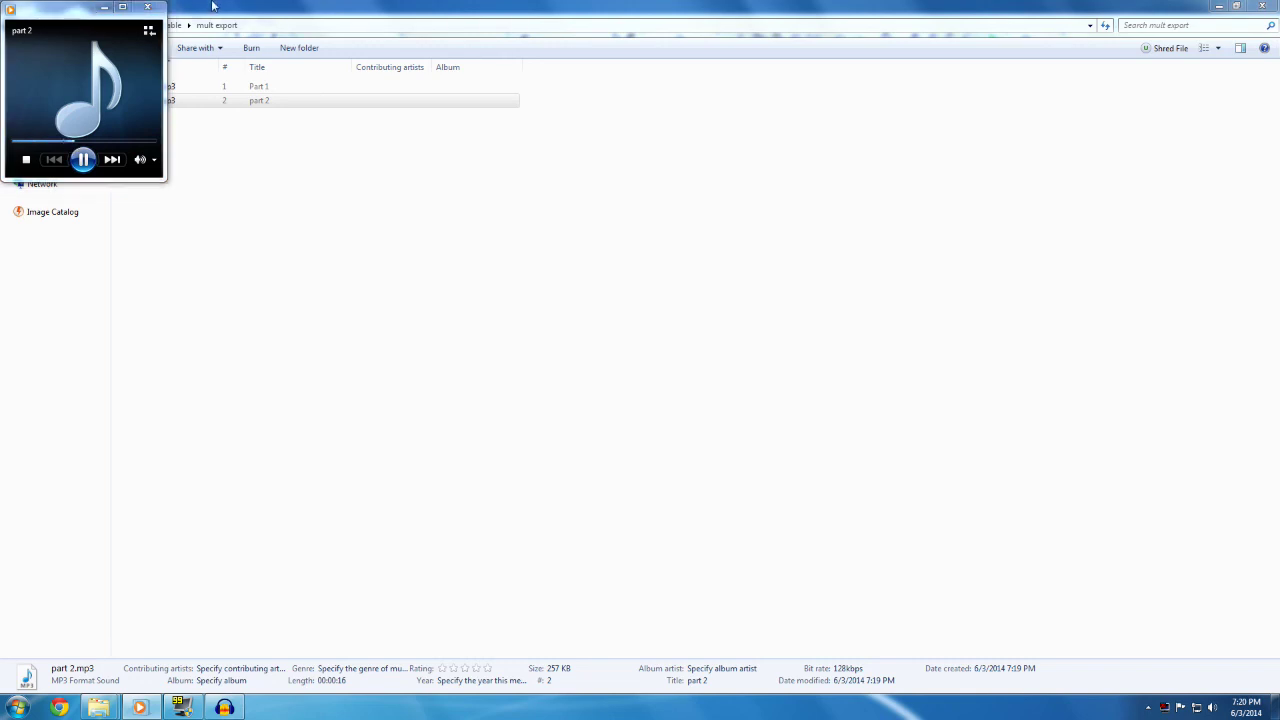
pyautogui.click(148, 8)
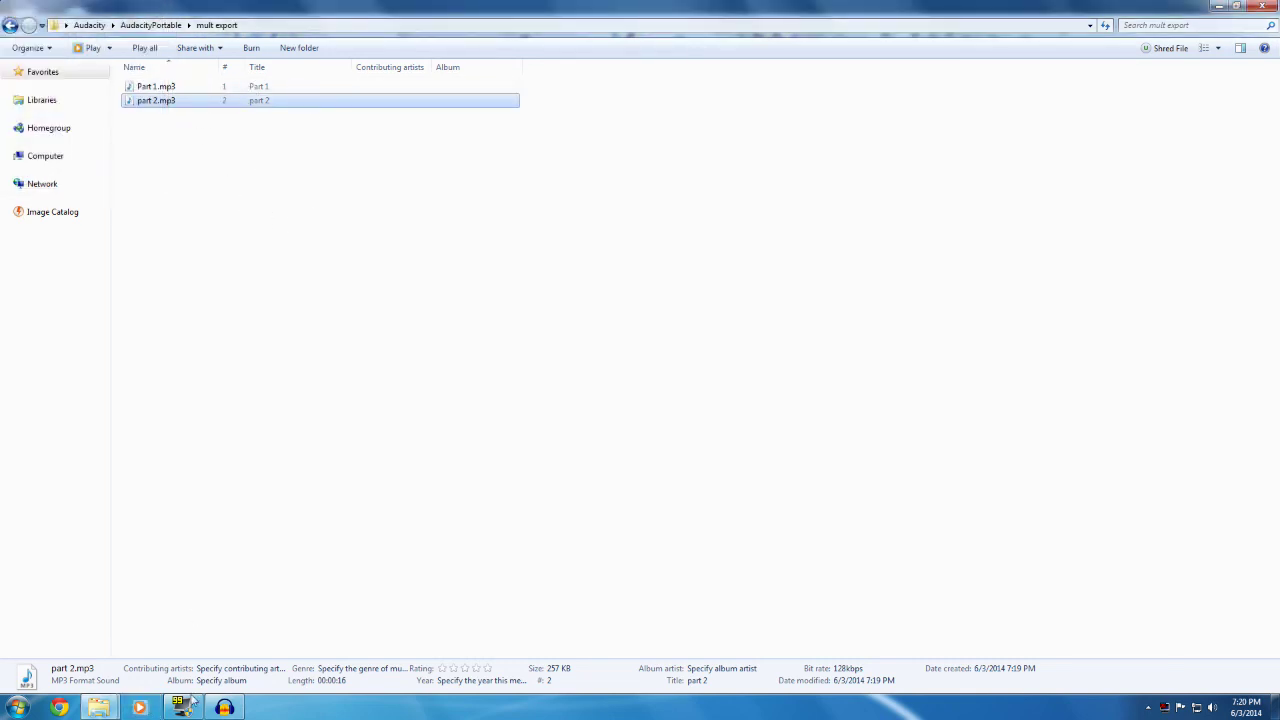
pyautogui.click(224, 707)
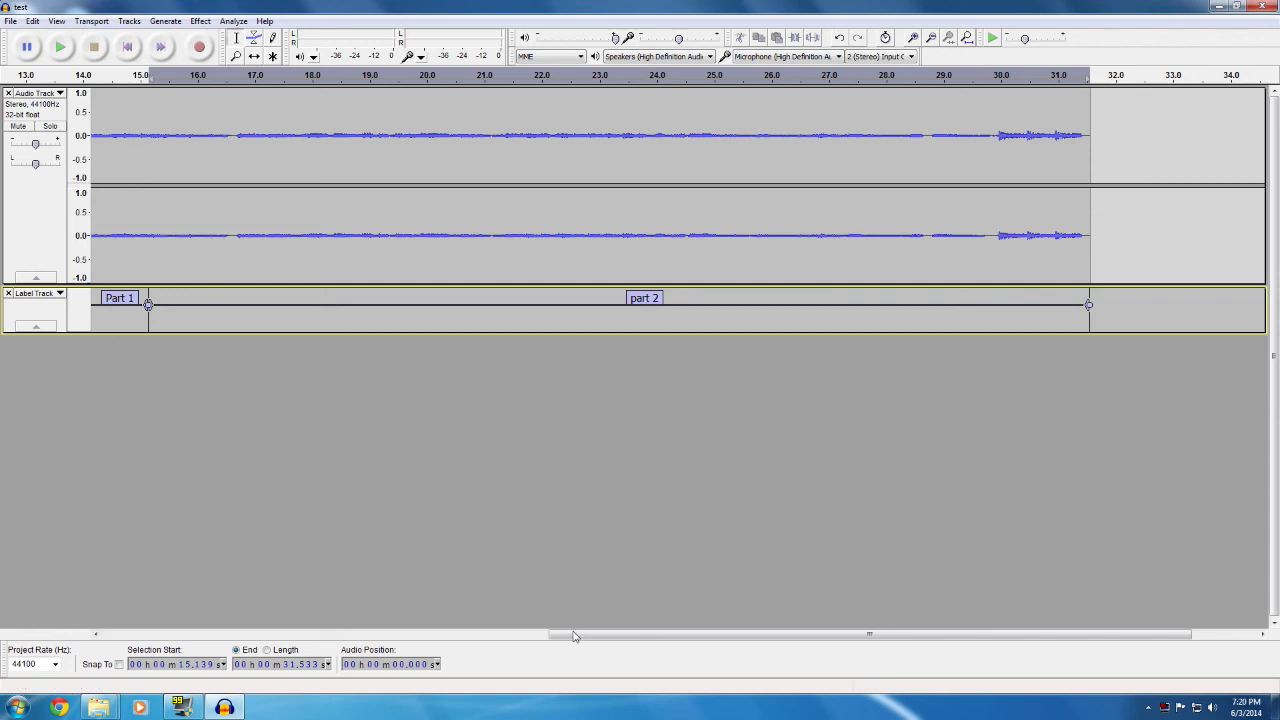
# Step: Play the project from about 12.6 s across the Part 1/part 2 boundary, then stop
pyautogui.moveTo(573, 636); pyautogui.dragTo(415, 636)
pyautogui.click(290, 76)
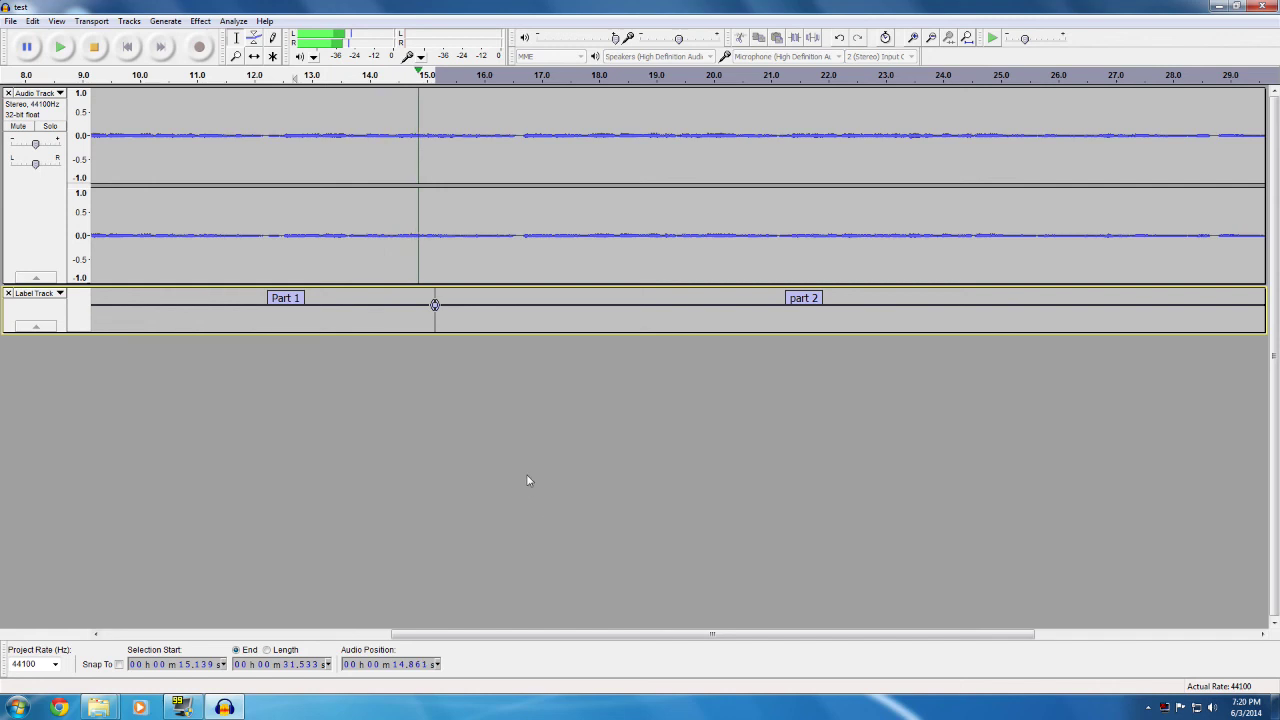
pyautogui.press('space')
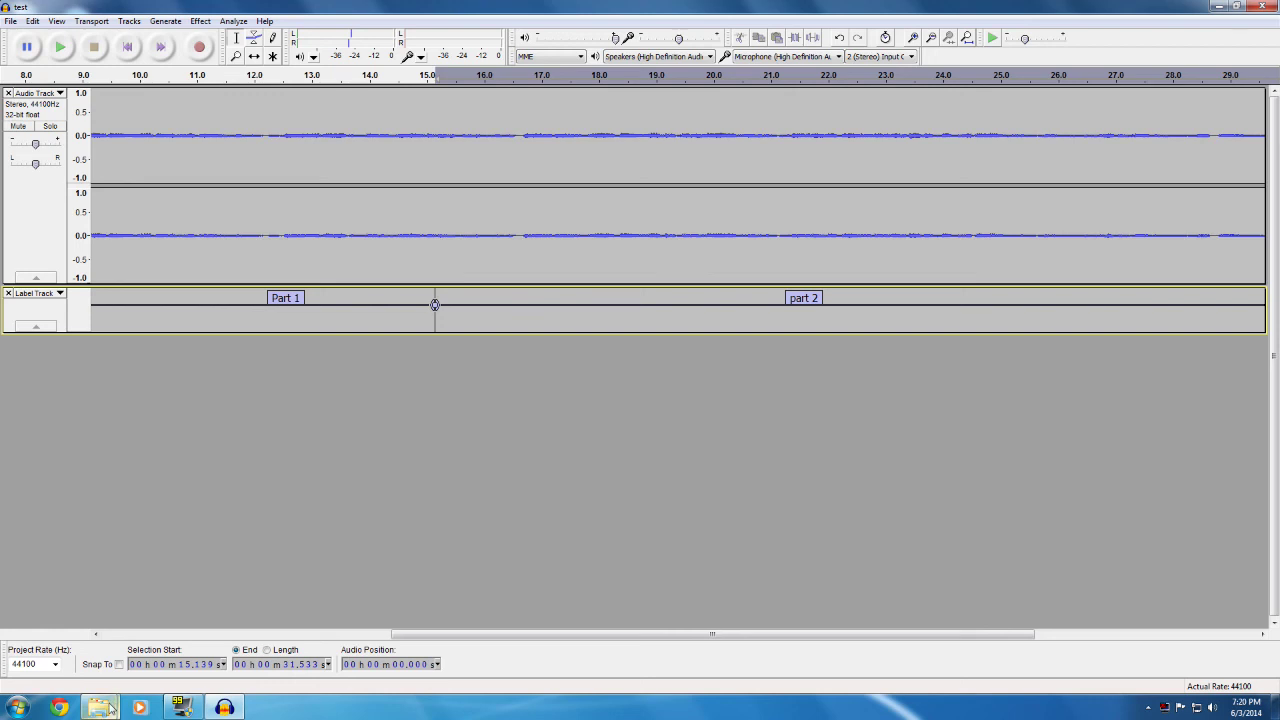
pyautogui.moveTo(112, 707)
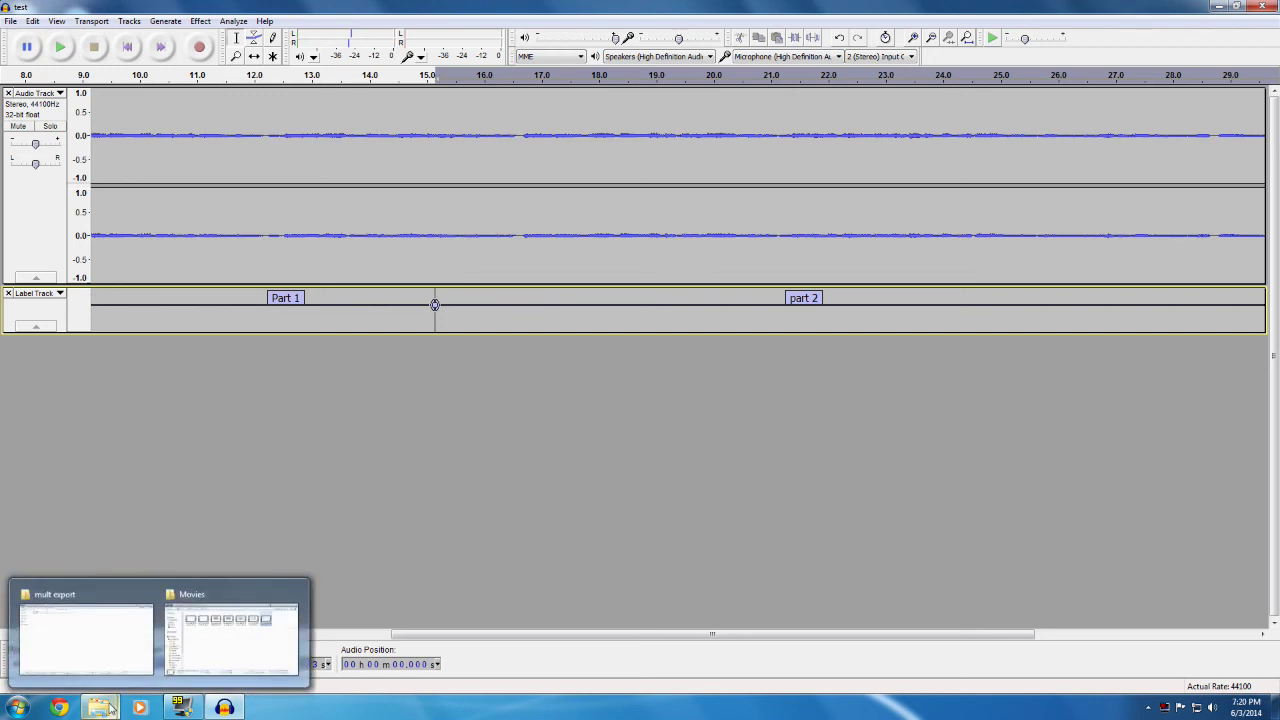